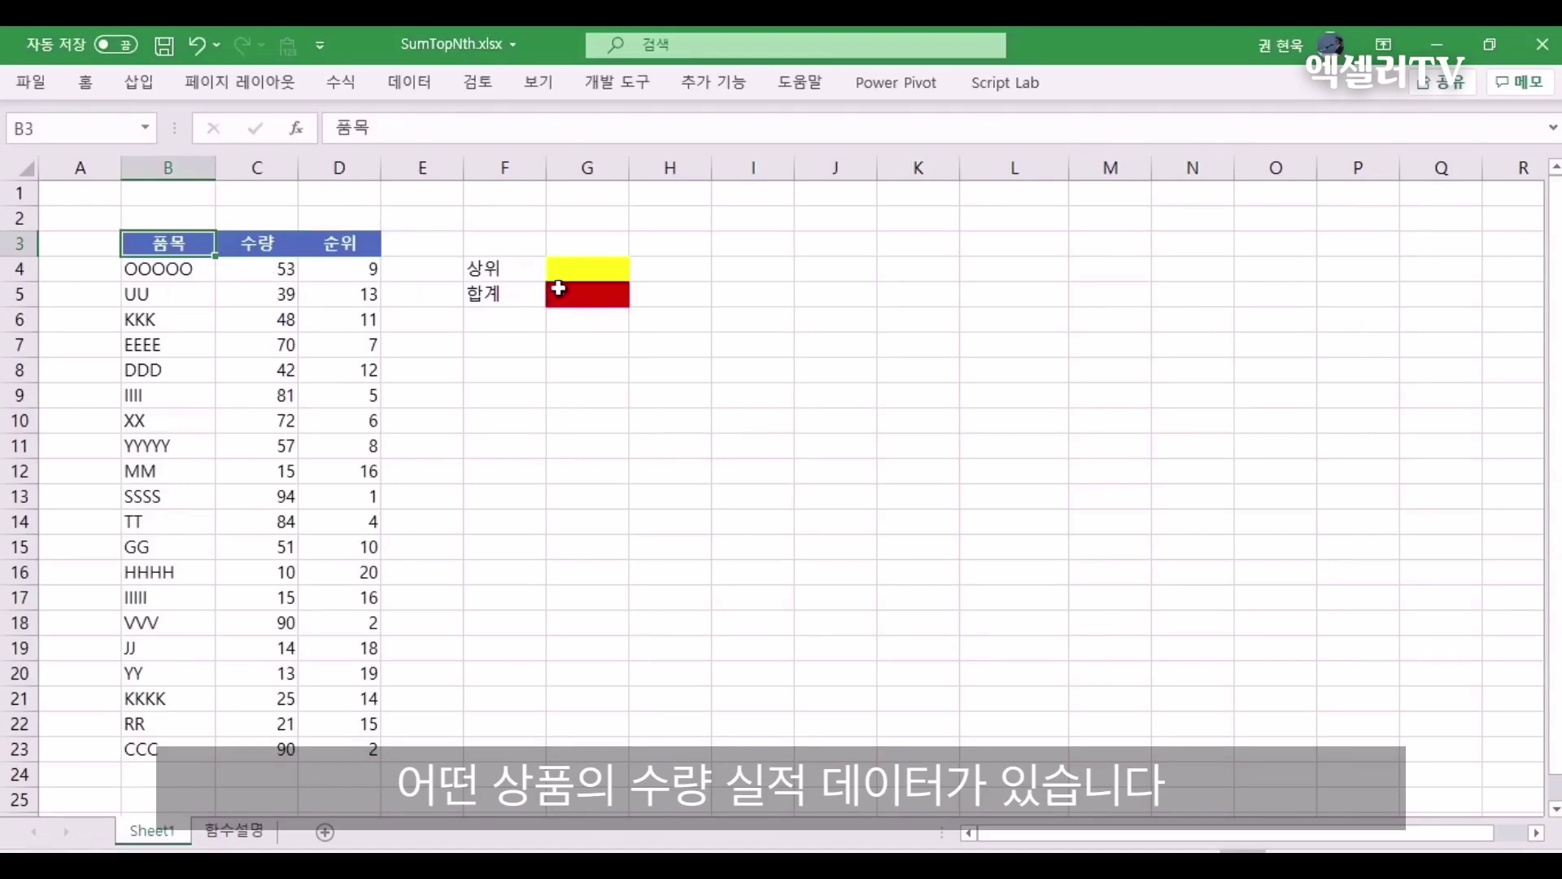
- Enter 3 in the yellow cell G4 beside 상위 as the number of top items
{"action": "left_click", "coordinate": [580, 275]}
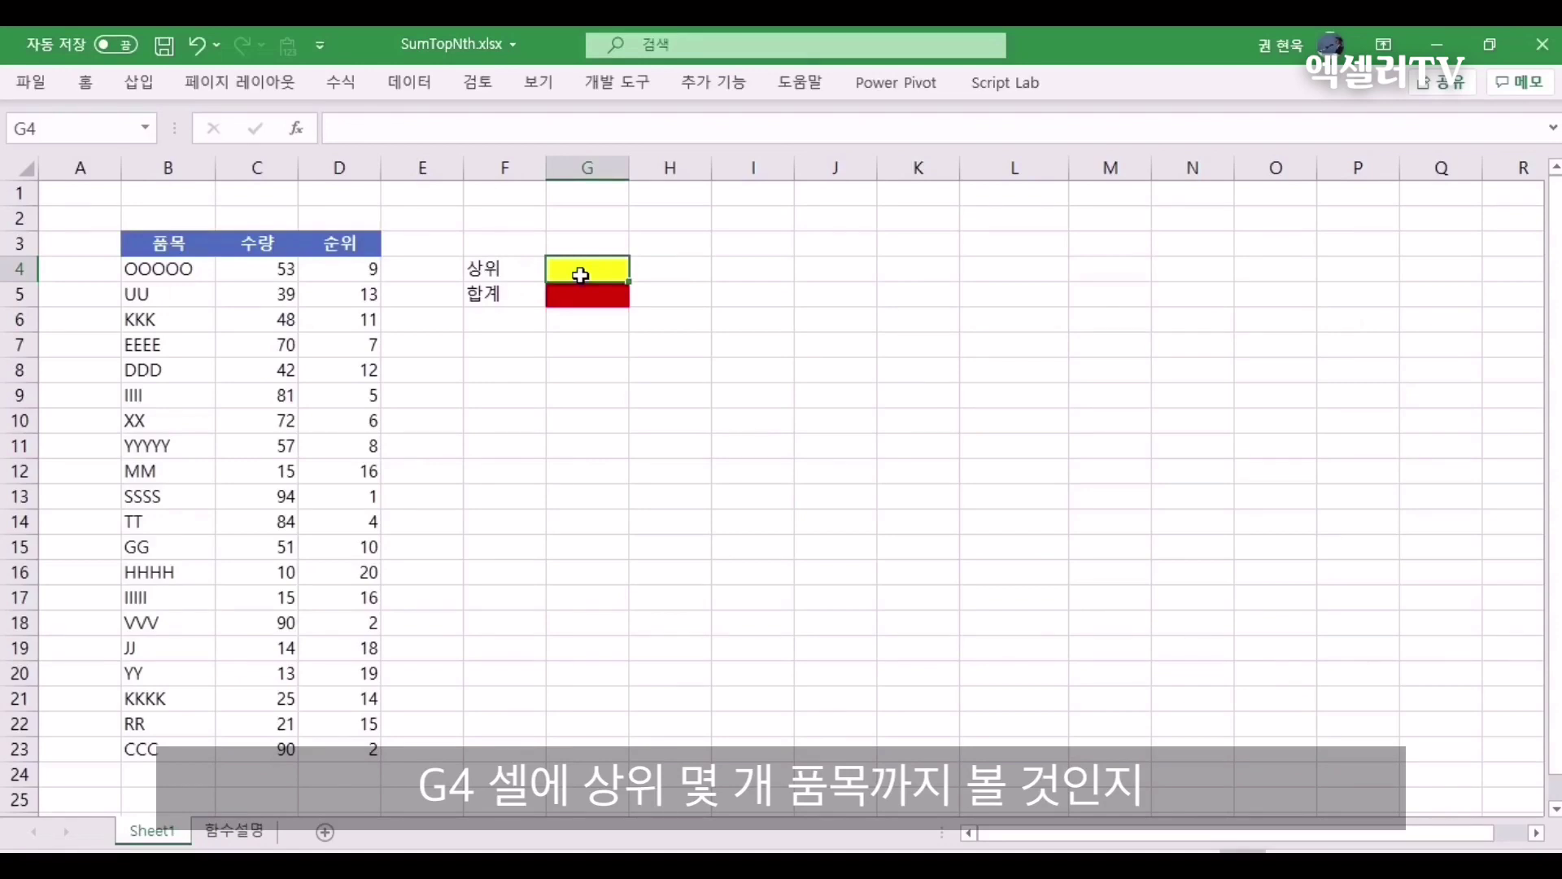
{"action": "type", "text": "3"}
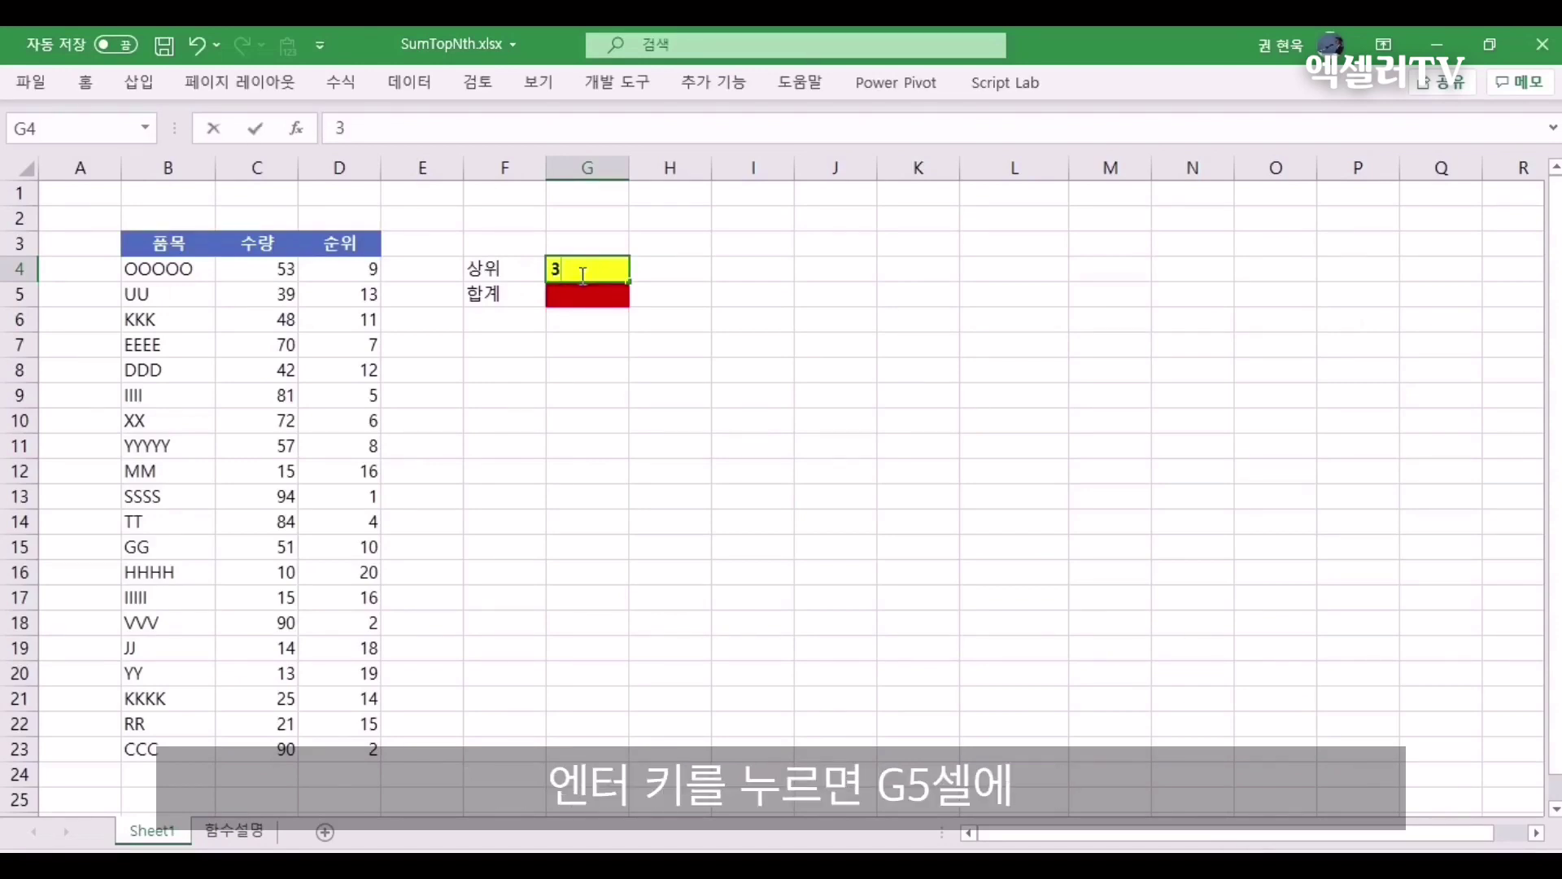
{"action": "key", "text": "Return"}
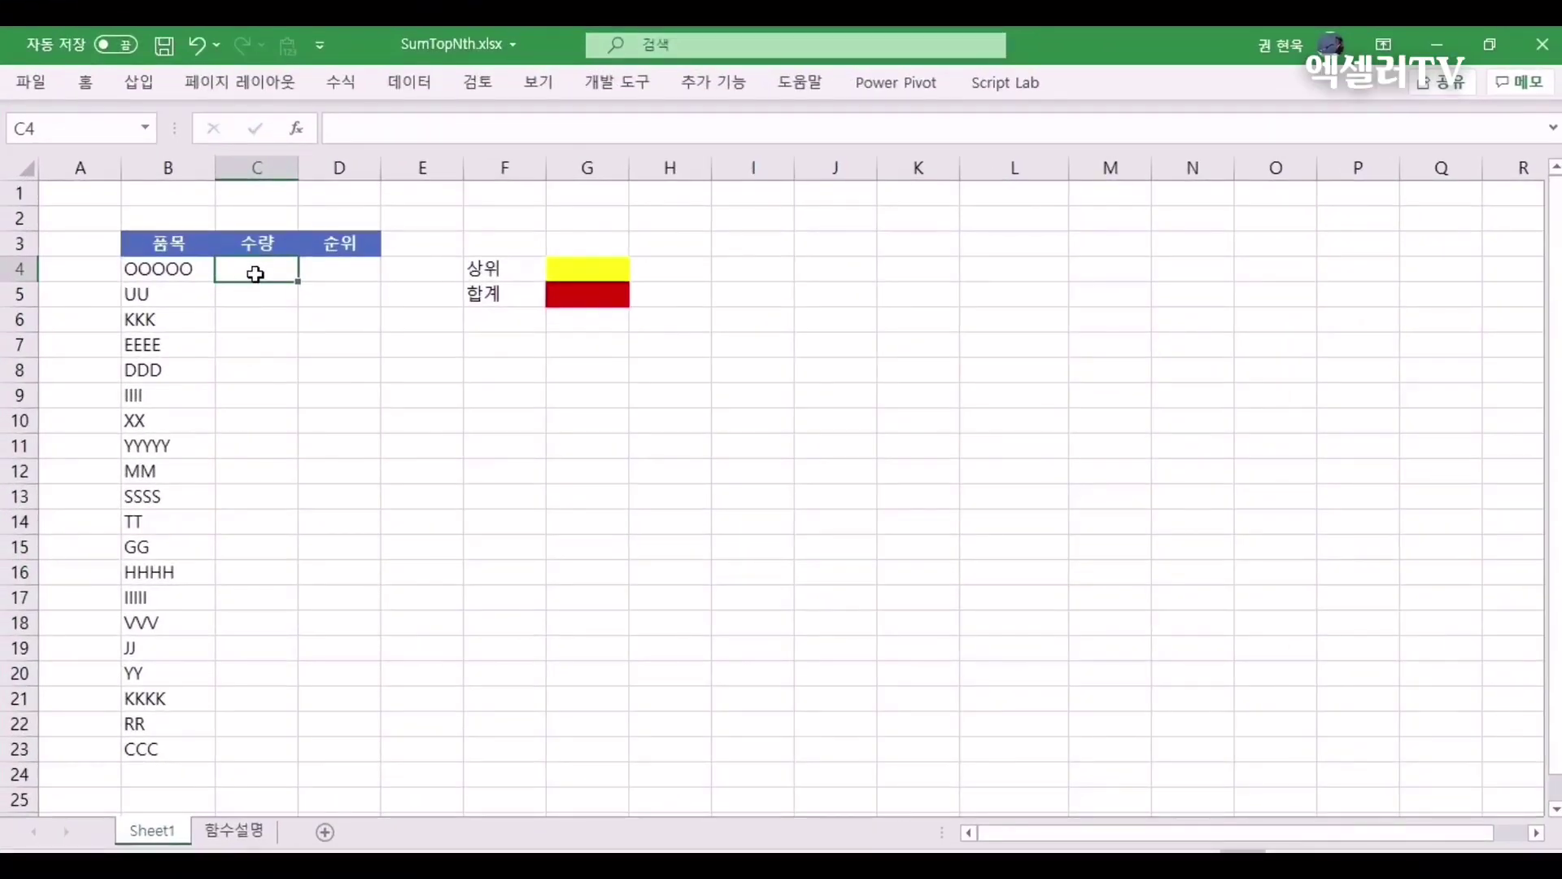
- Fill the 수량 range C4:C23 with the formula =RANDBETWEEN(10,100)
{"action": "left_click_drag", "start_coordinate": [255, 274], "coordinate": [259, 739]}
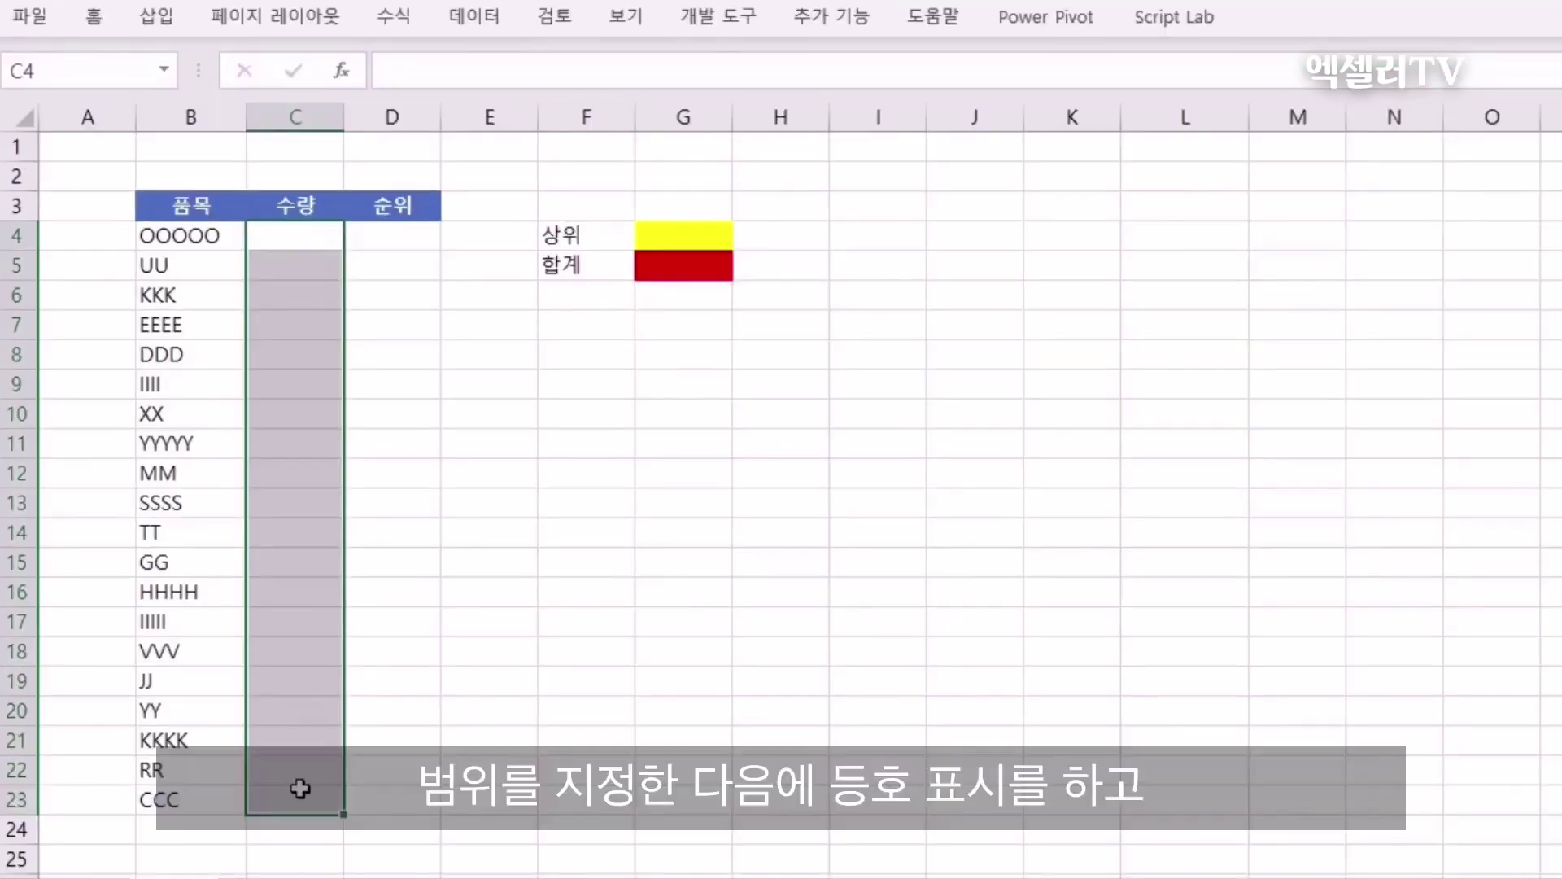
{"action": "type", "text": "=randb"}
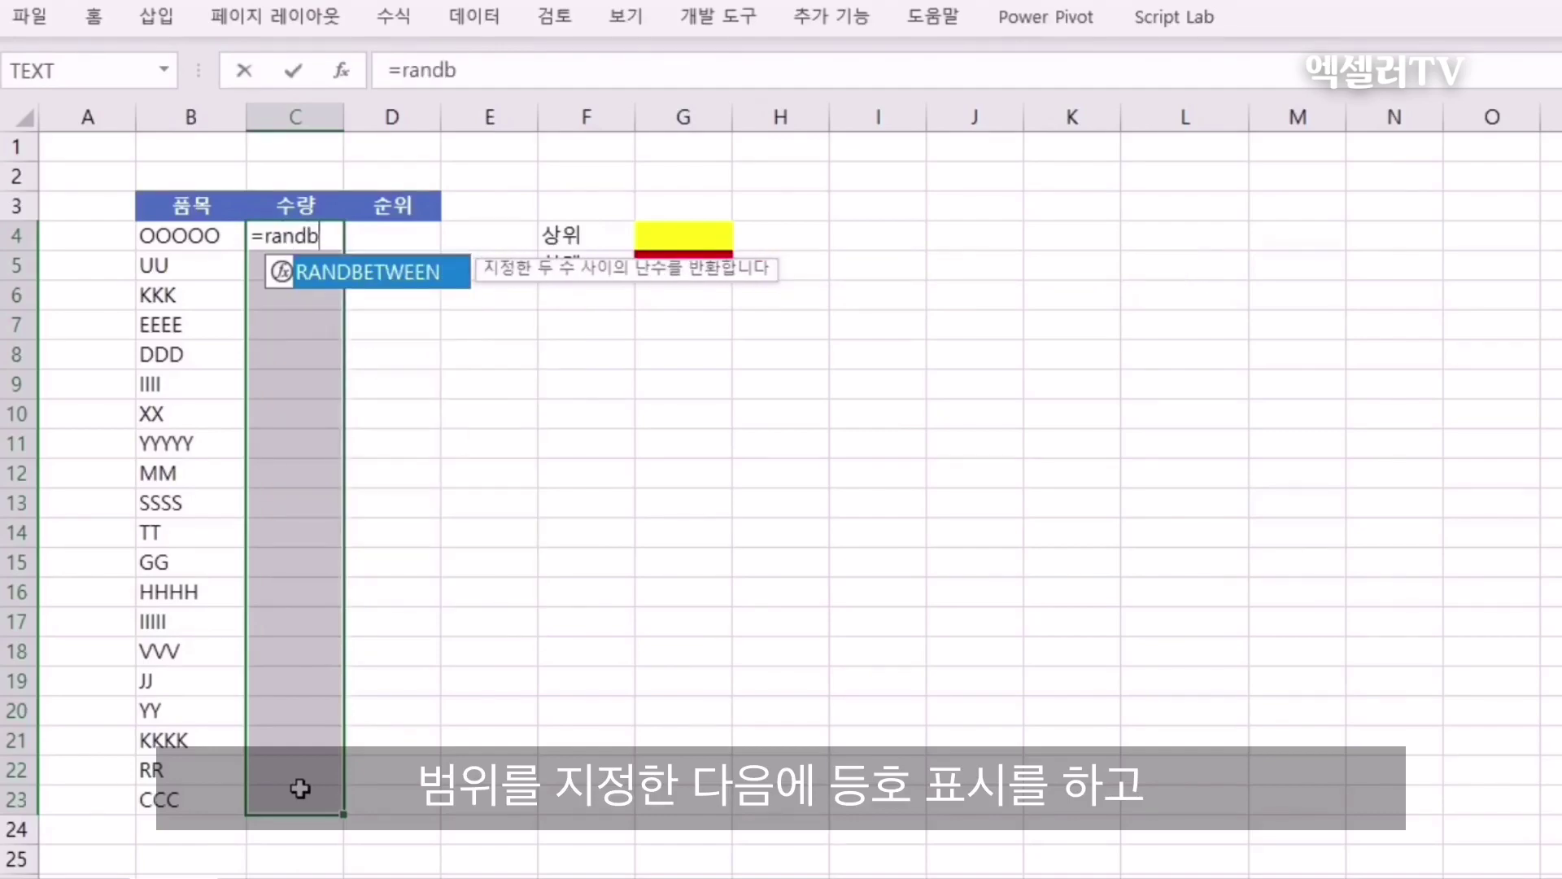
{"action": "type", "text": "etween"}
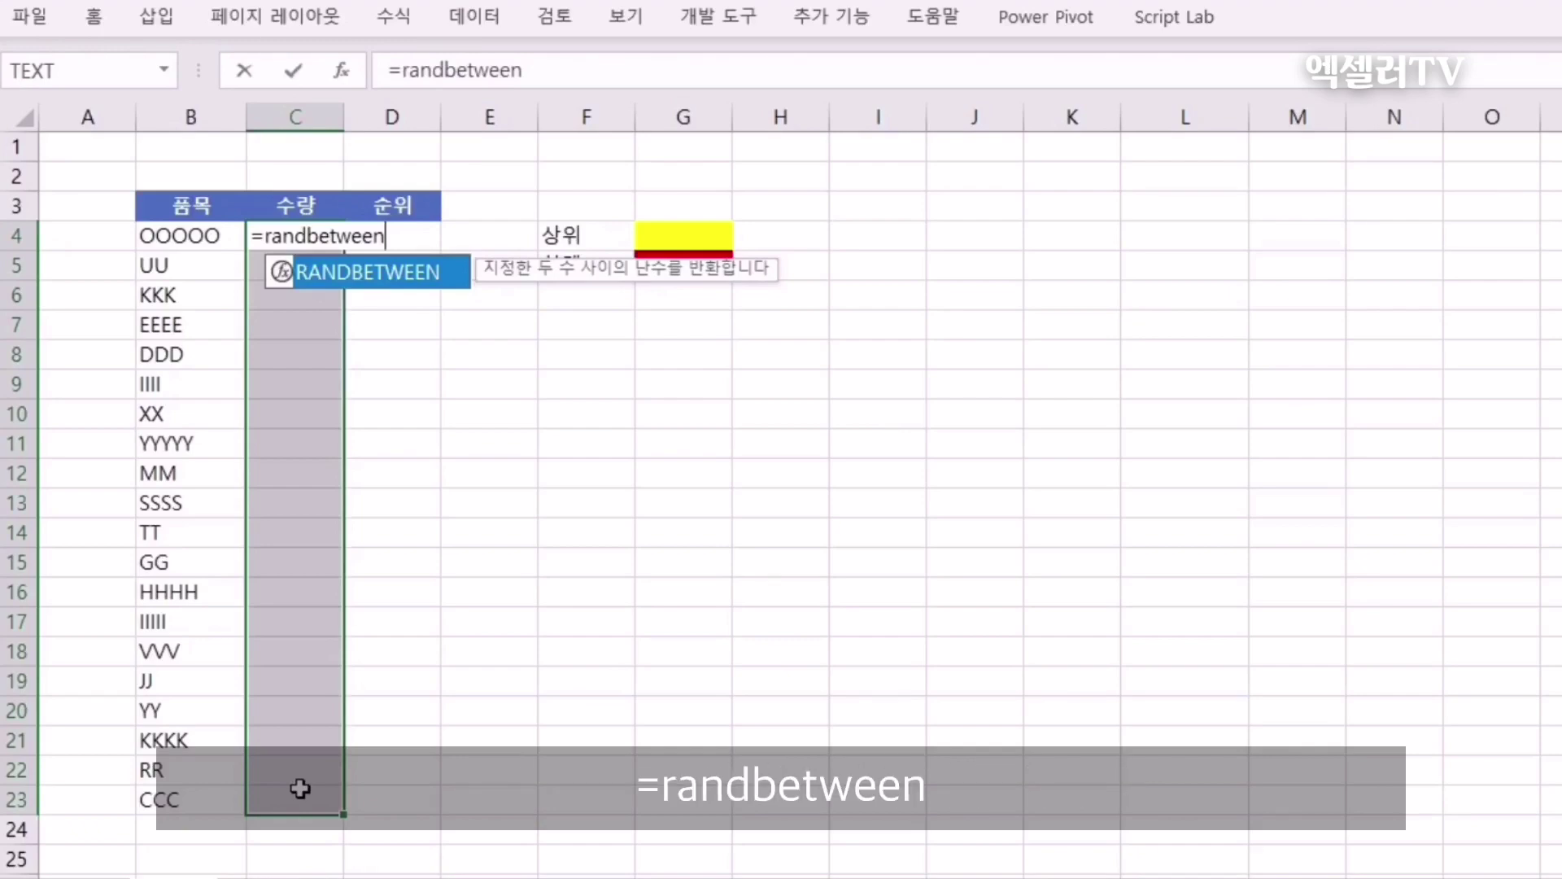
{"action": "type", "text": "("}
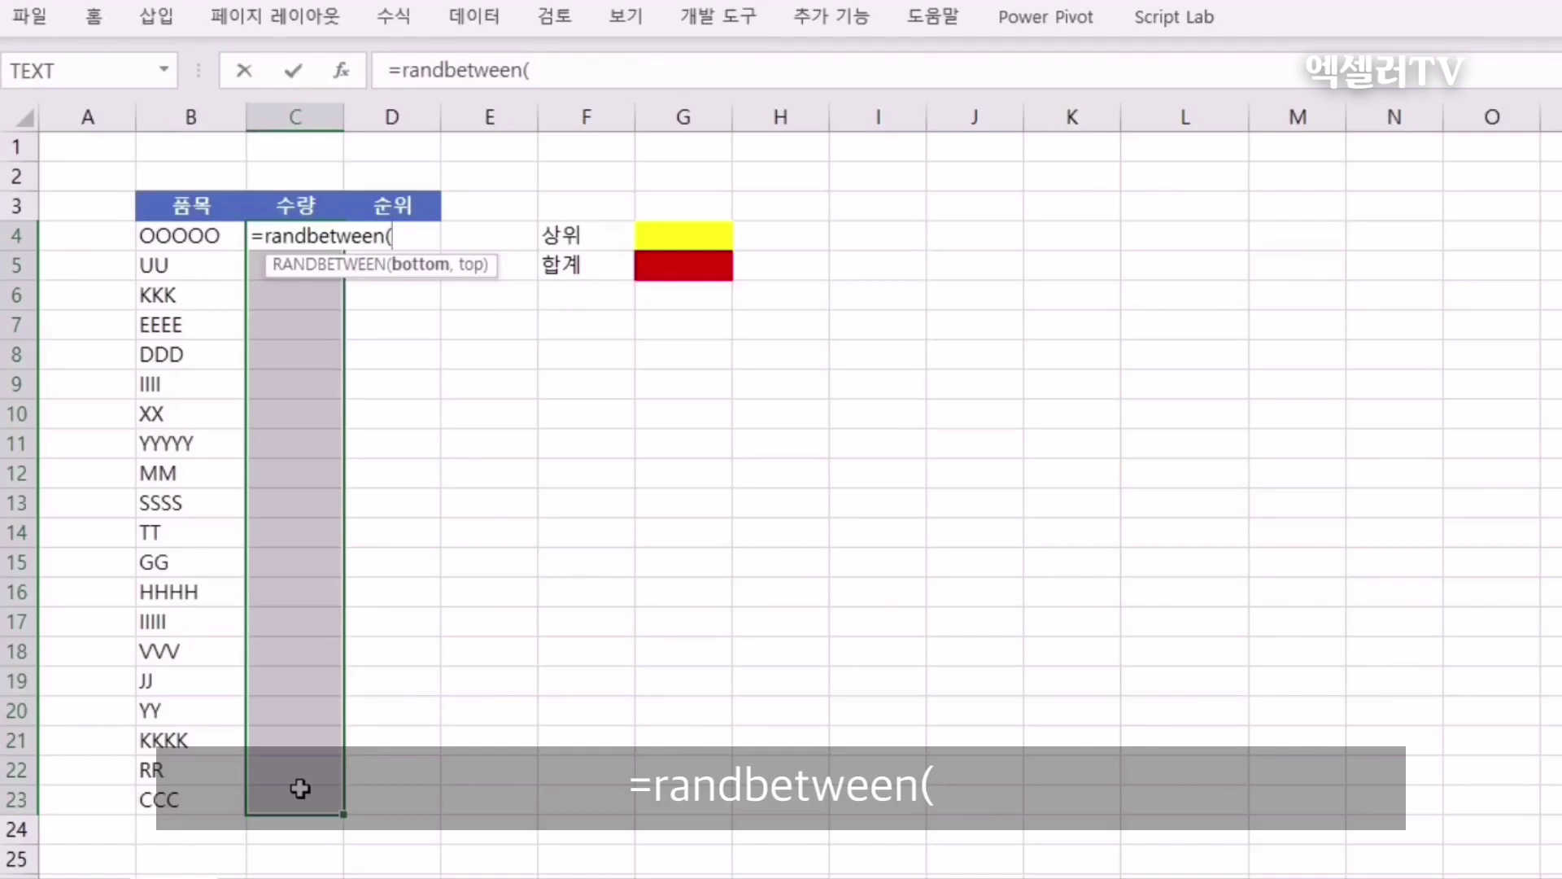
{"action": "type", "text": "10"}
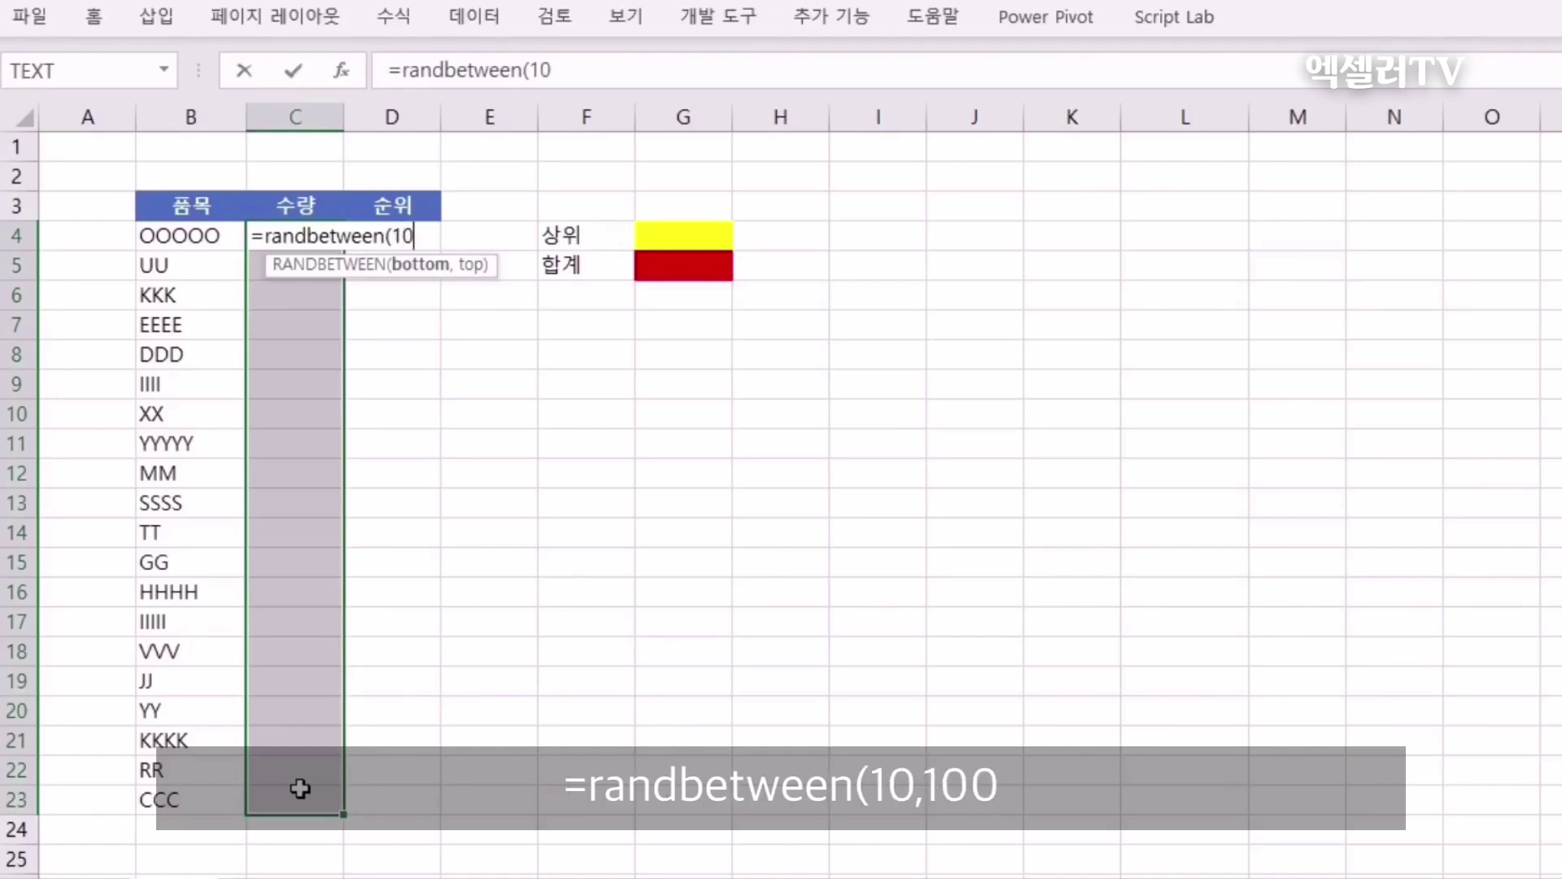
{"action": "type", "text": ",100"}
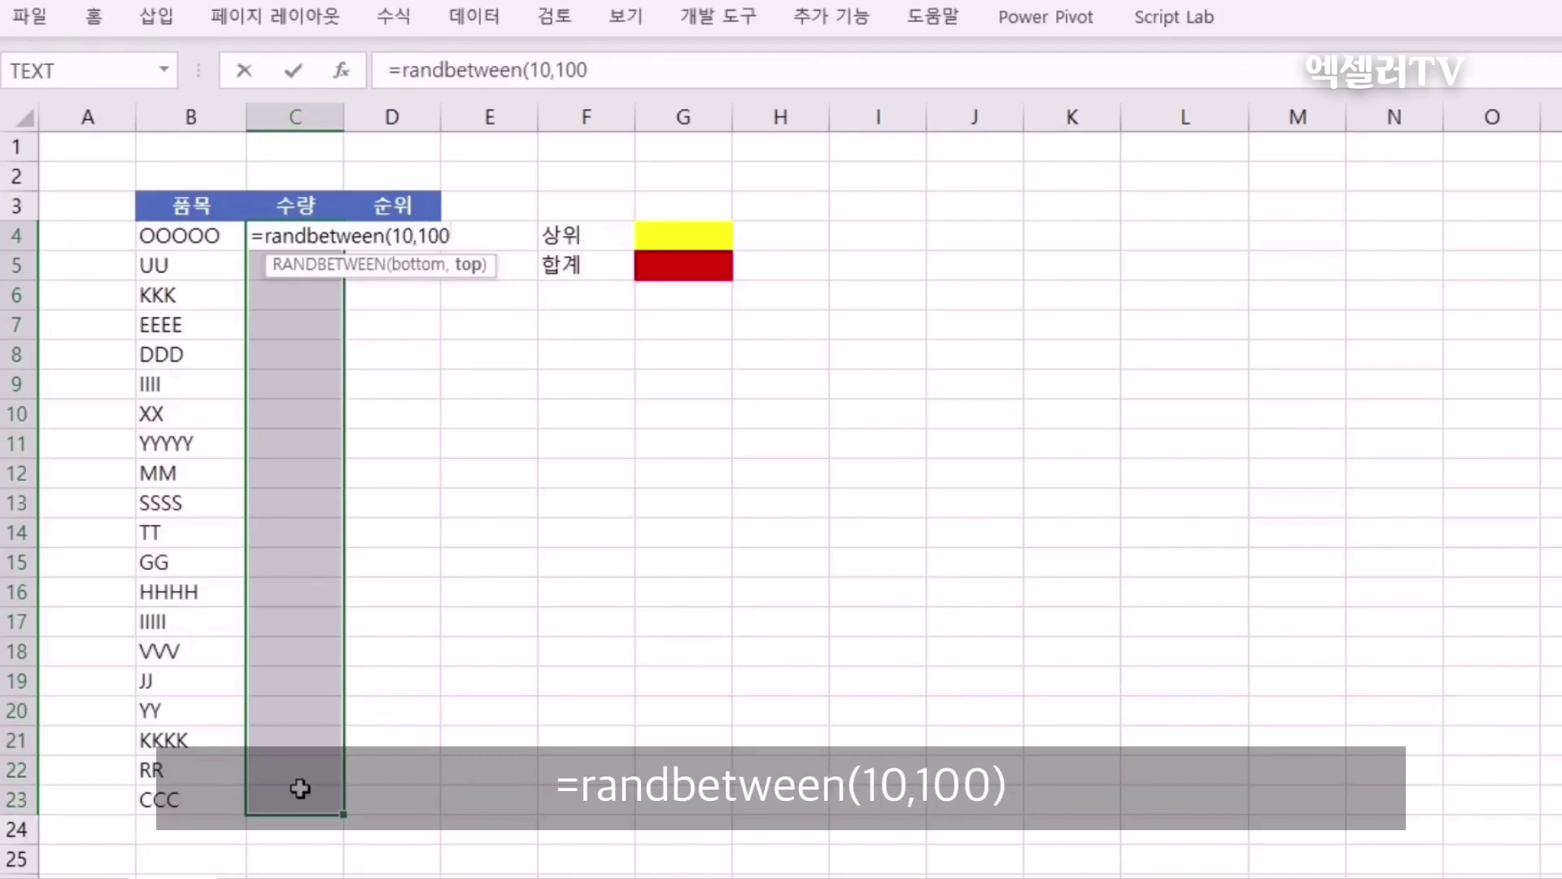
{"action": "type", "text": ")"}
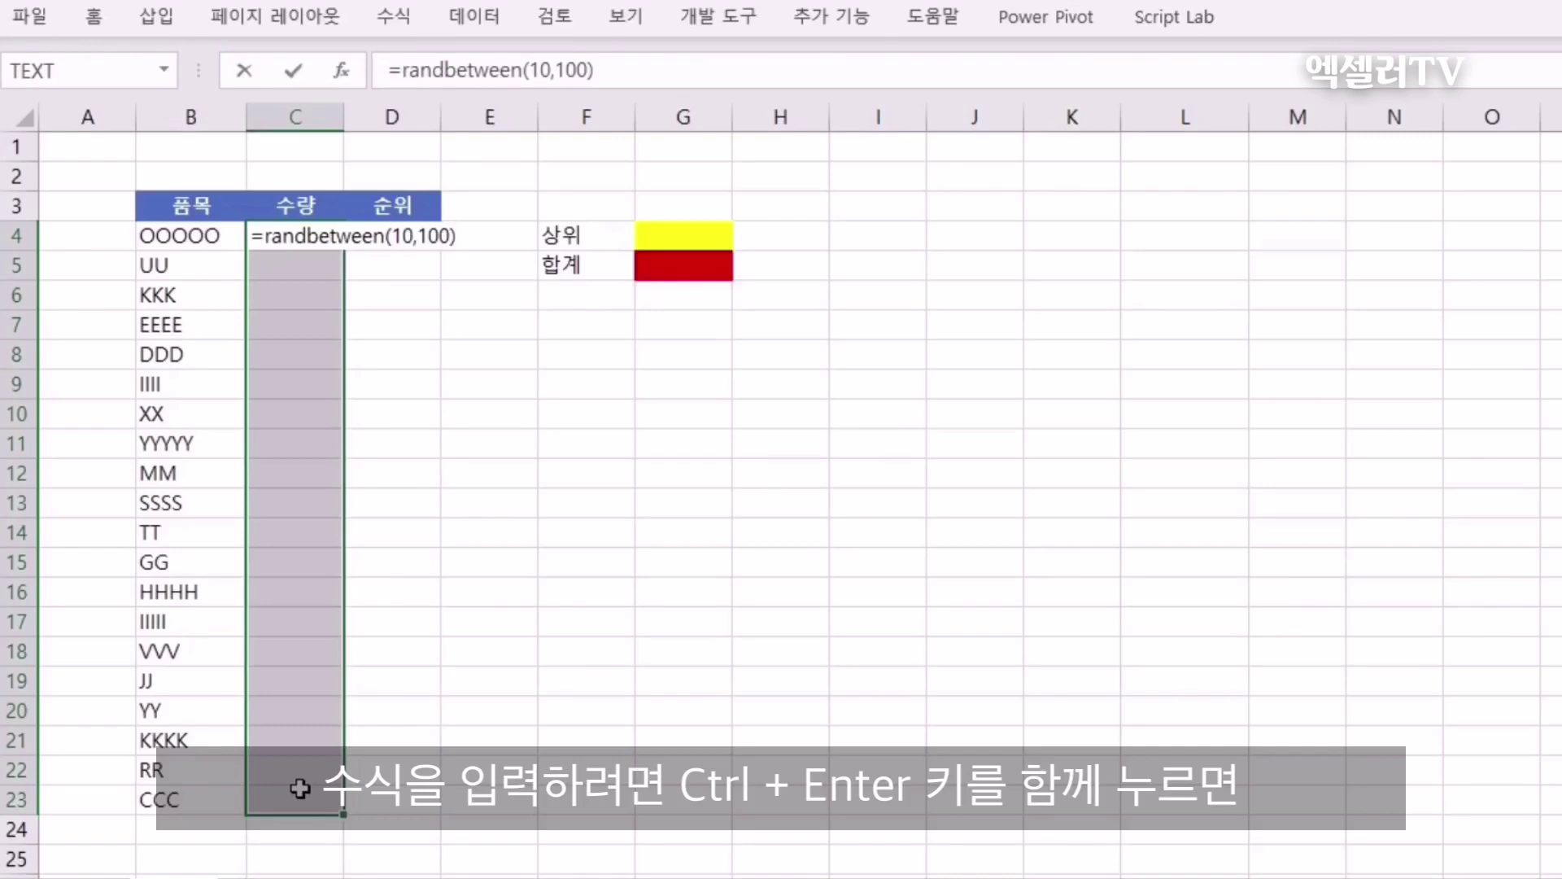
{"action": "key", "text": "ctrl+Return"}
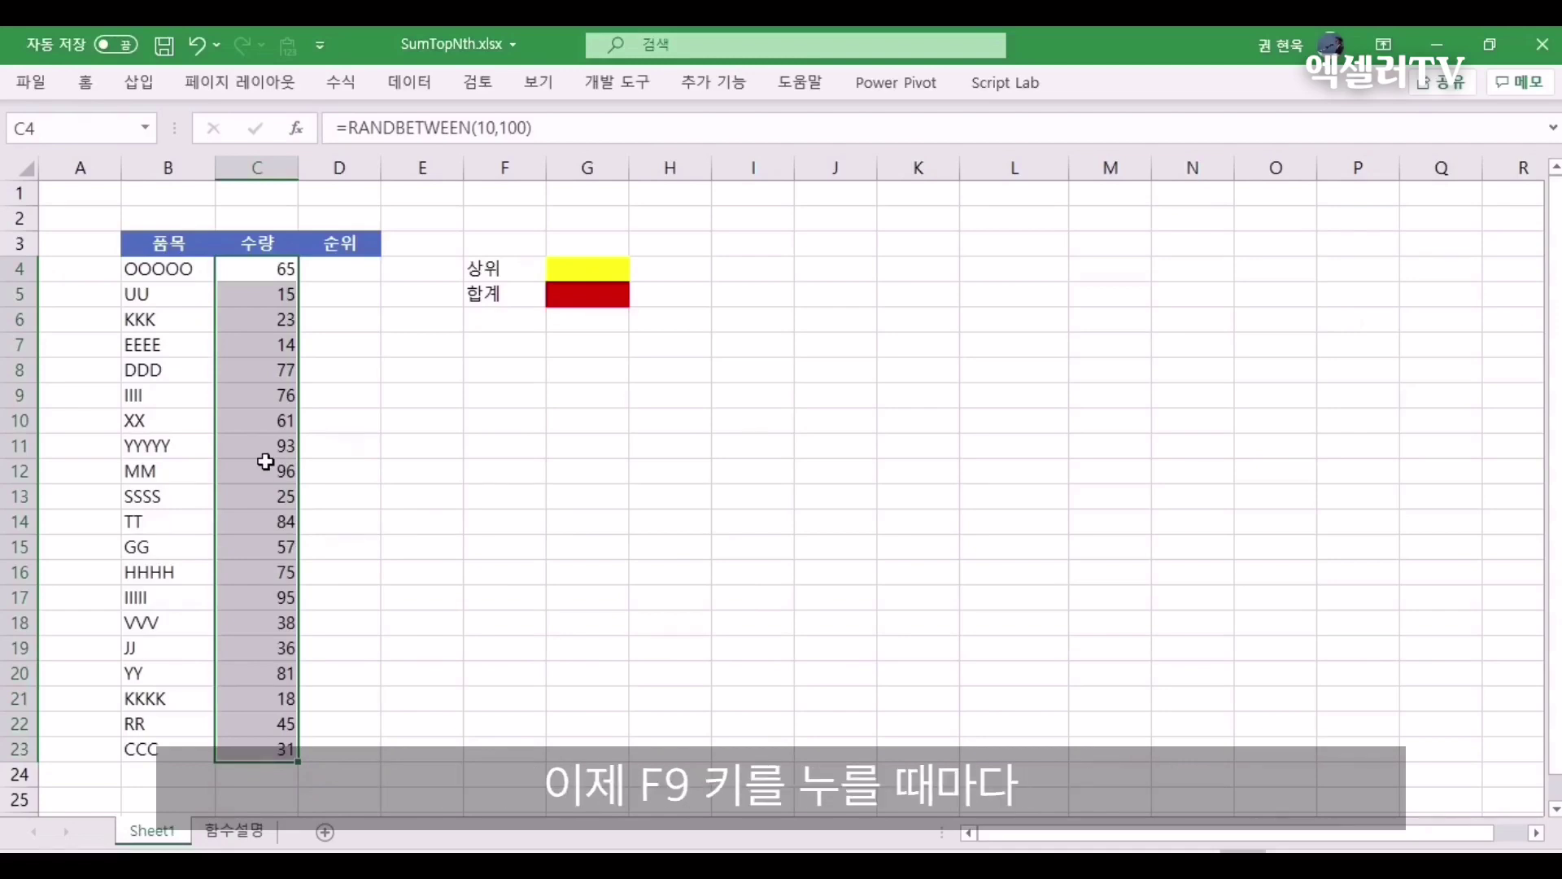
- Recalculate the sheet several times to check that the 수량 column generates new random numbers
{"action": "key", "text": "F9"}
{"action": "key", "text": "F9"}
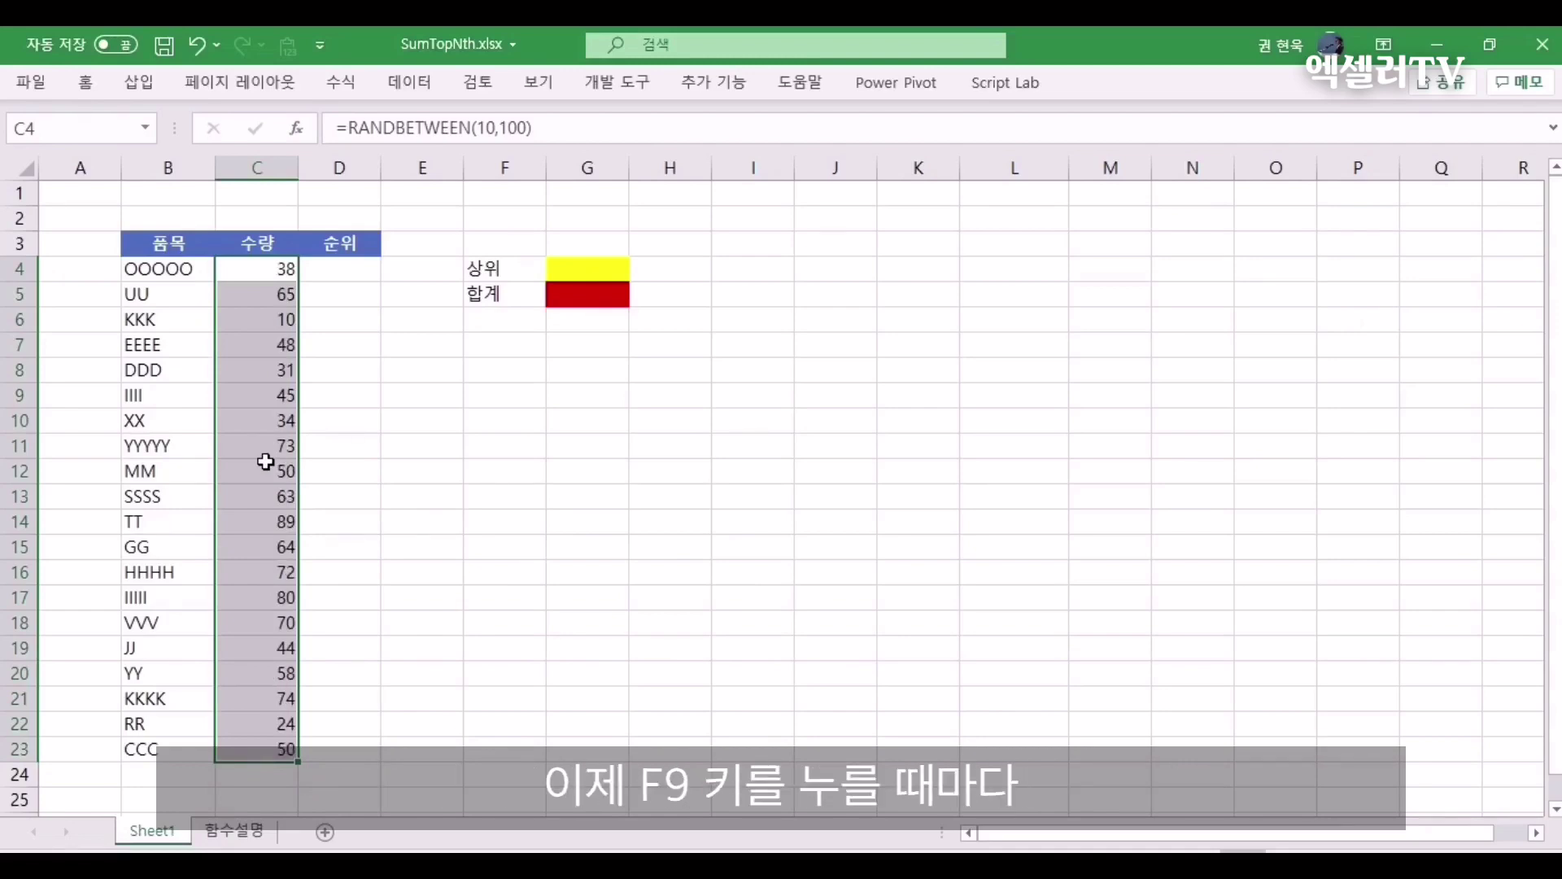
{"action": "left_click", "coordinate": [250, 269]}
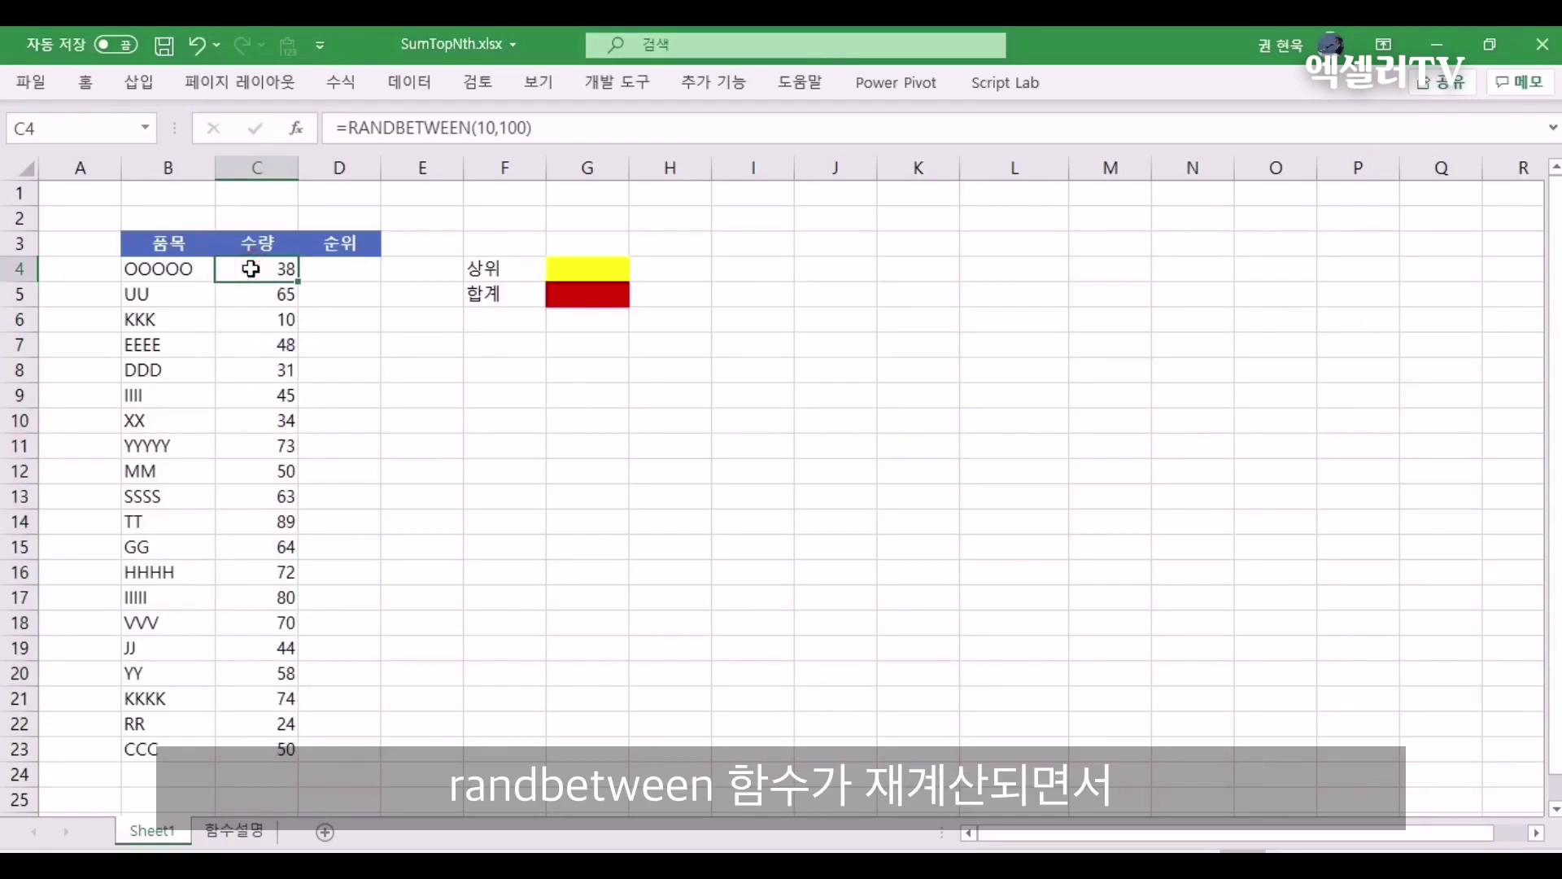
{"action": "key", "text": "F9"}
{"action": "key", "text": "F9"}
{"action": "key", "text": "F9"}
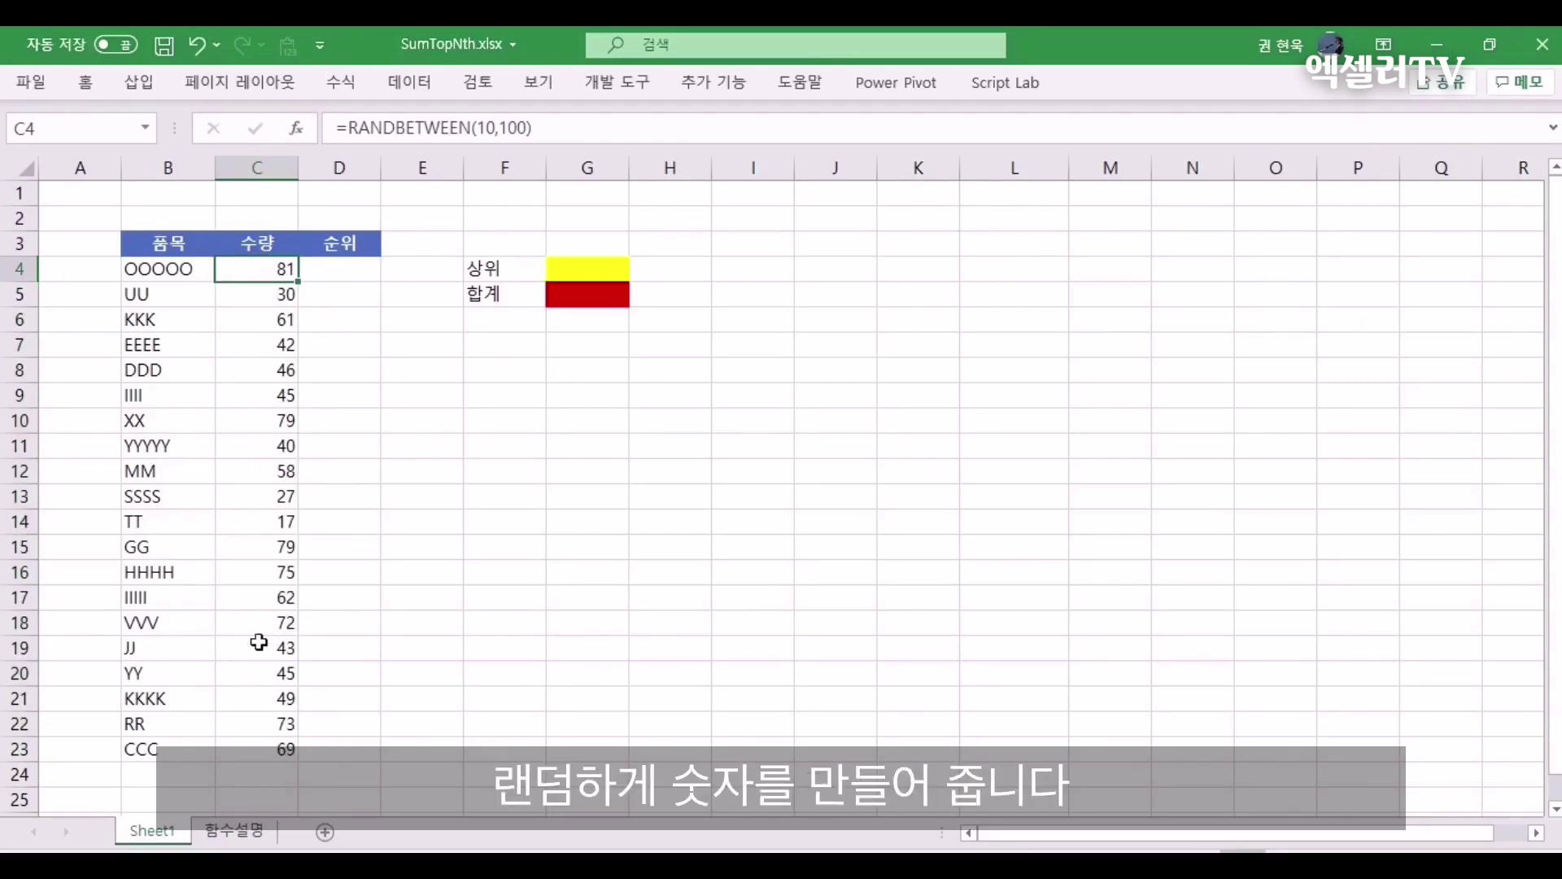
- Enter =RANK(C4,$C$4:$C$23) in D4 and fill it down the 순위 column to D23
{"action": "left_click", "coordinate": [317, 275]}
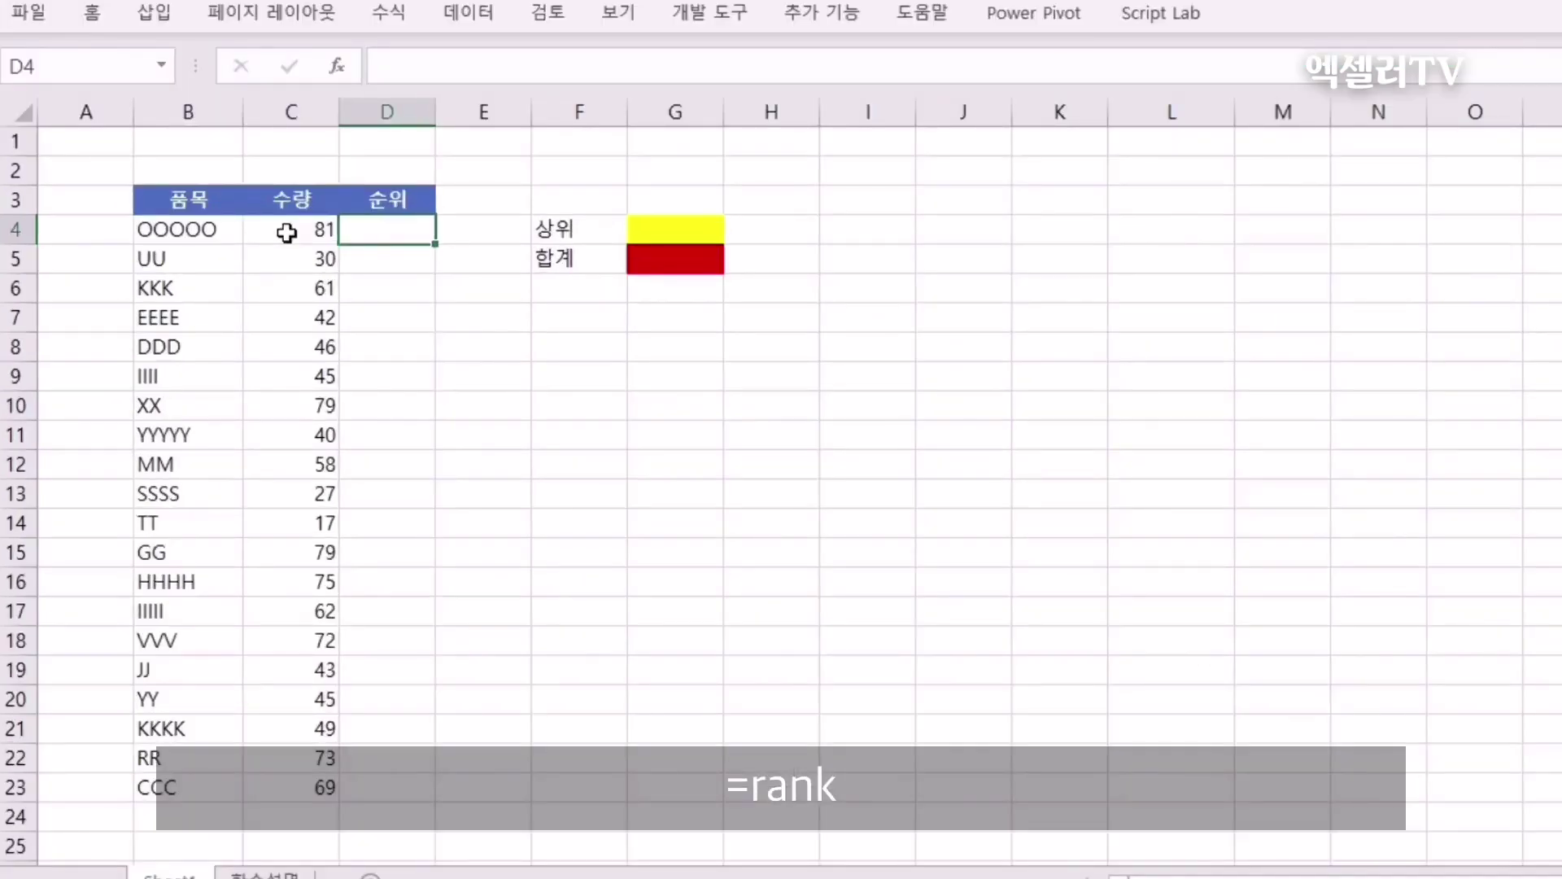
{"action": "type", "text": "=rank("}
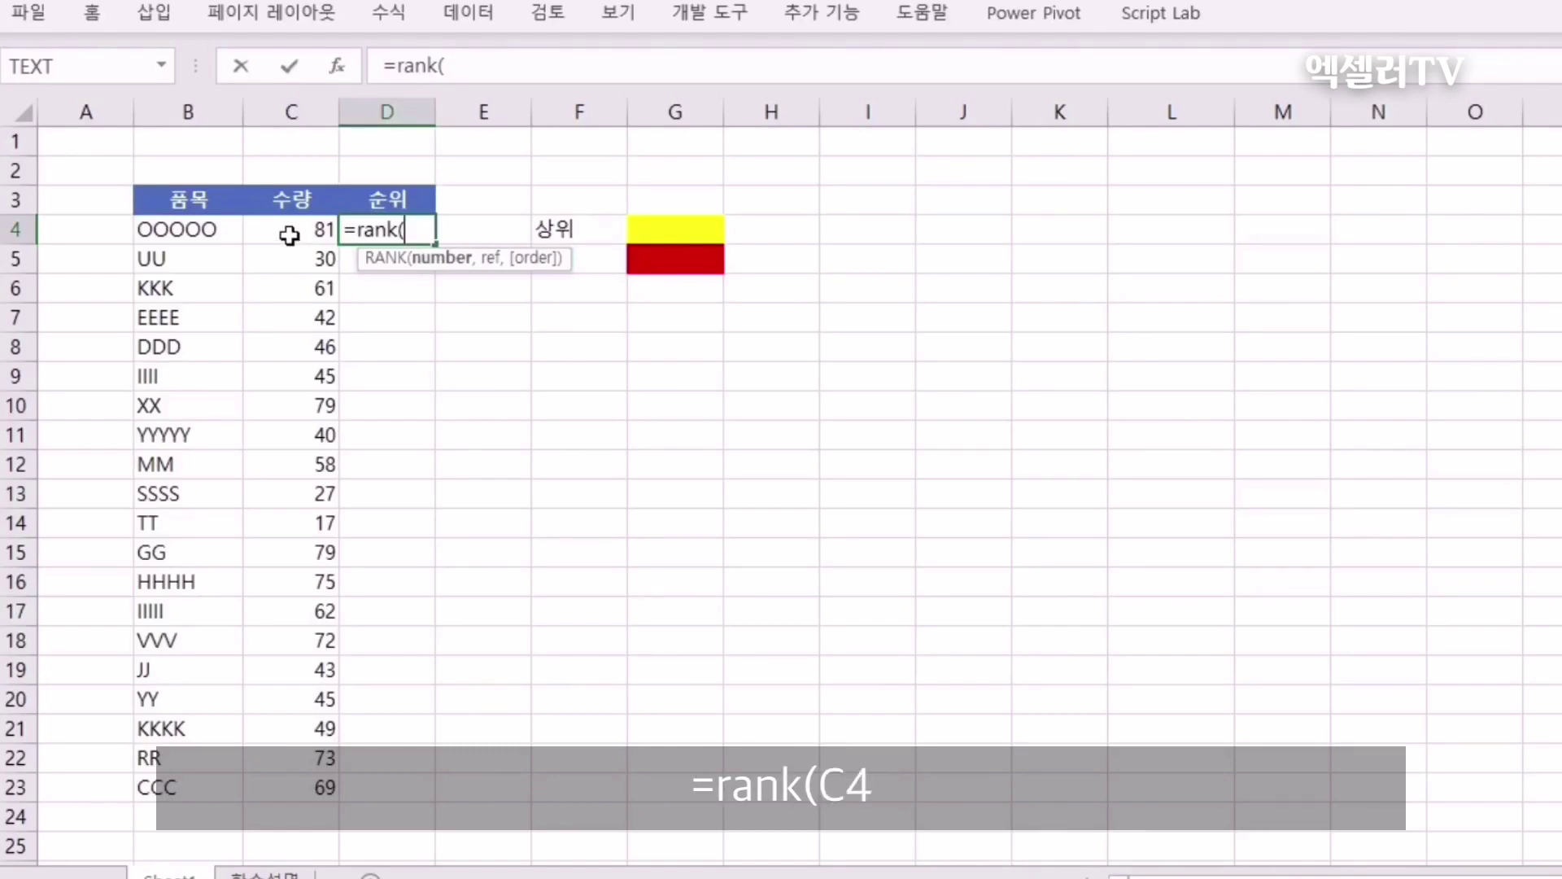
{"action": "left_click", "coordinate": [282, 233]}
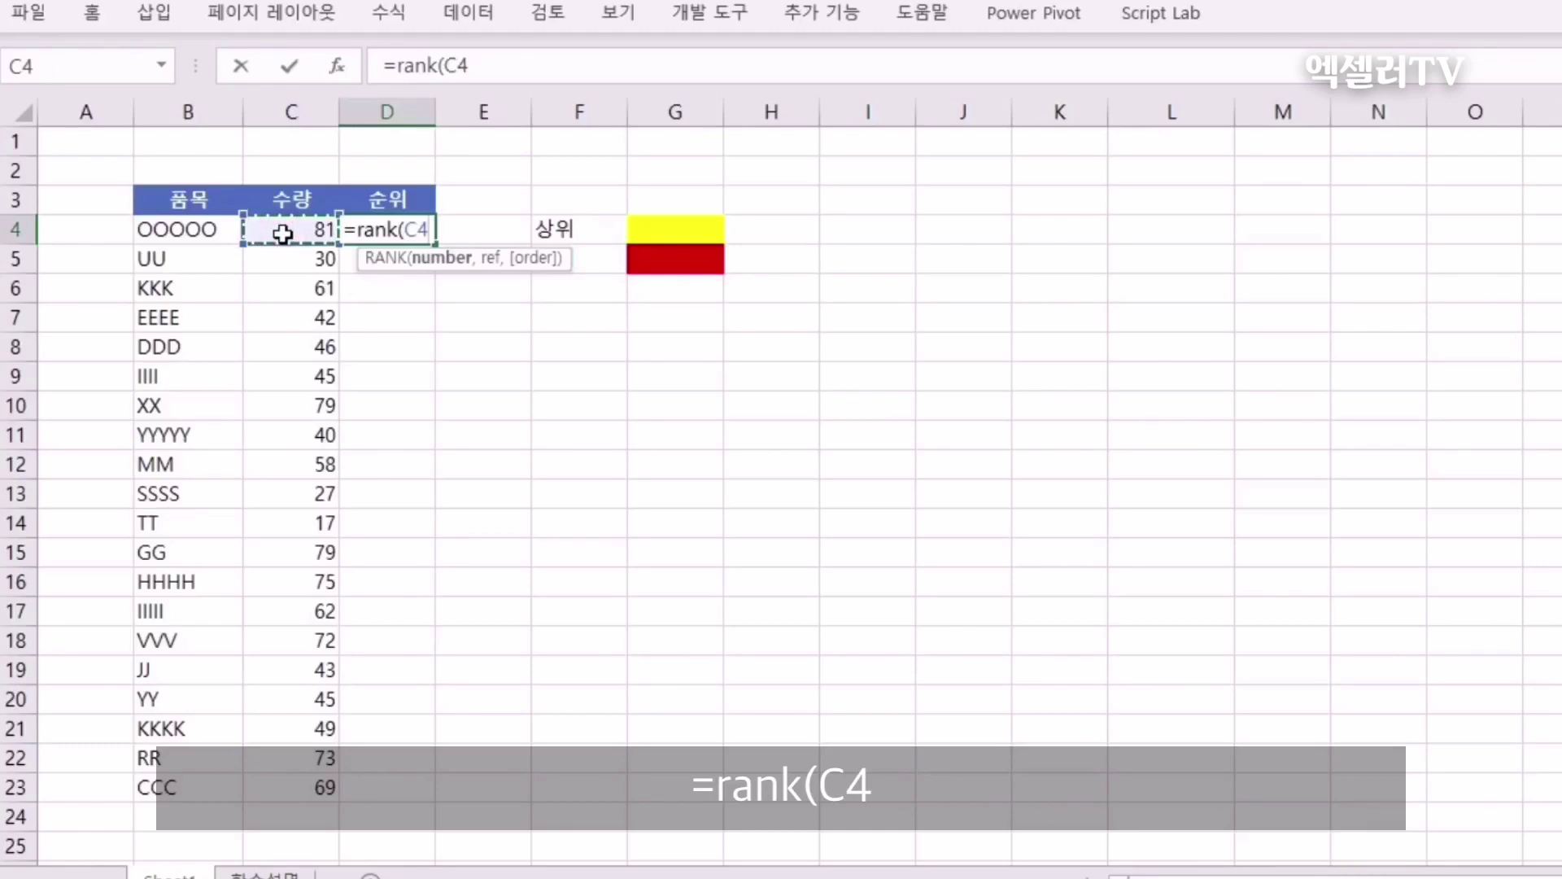
{"action": "type", "text": ","}
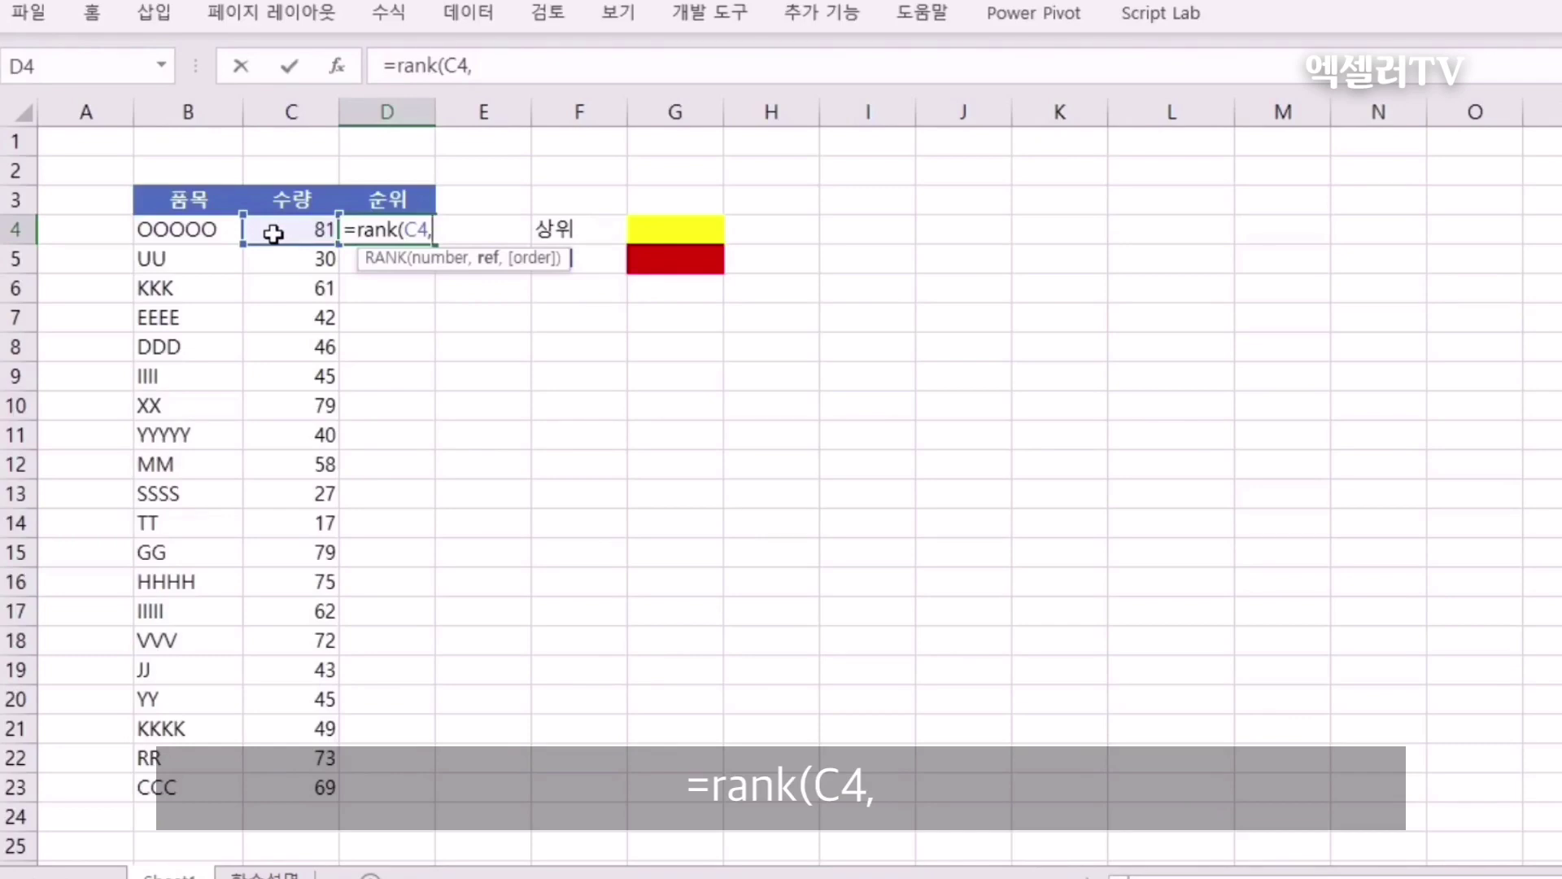
{"action": "left_click_drag", "start_coordinate": [271, 233], "coordinate": [285, 781]}
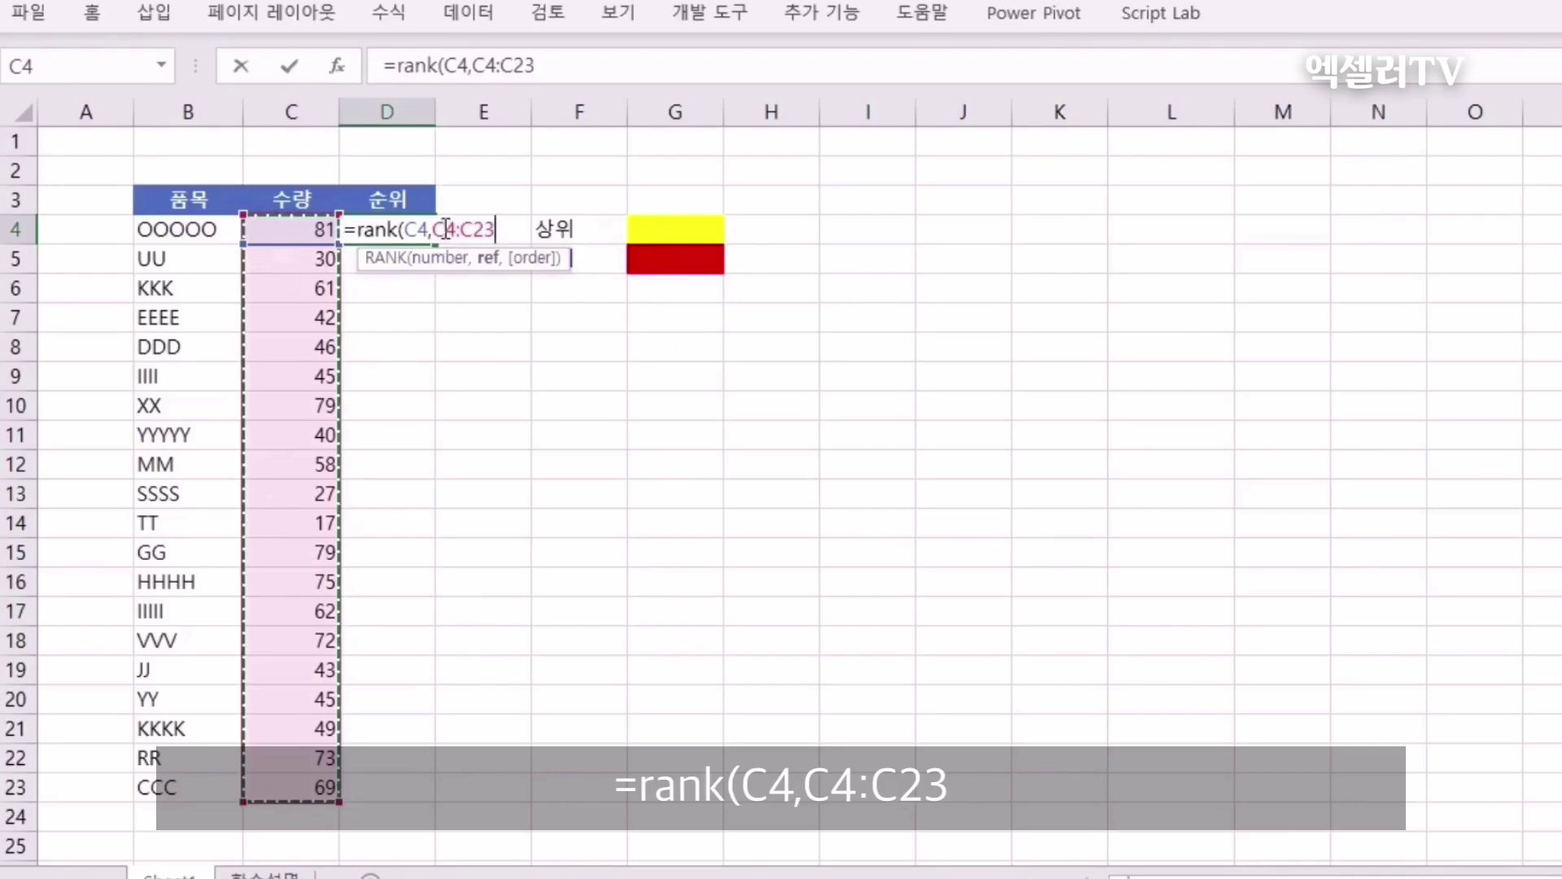
{"action": "left_click_drag", "start_coordinate": [445, 230], "coordinate": [485, 233]}
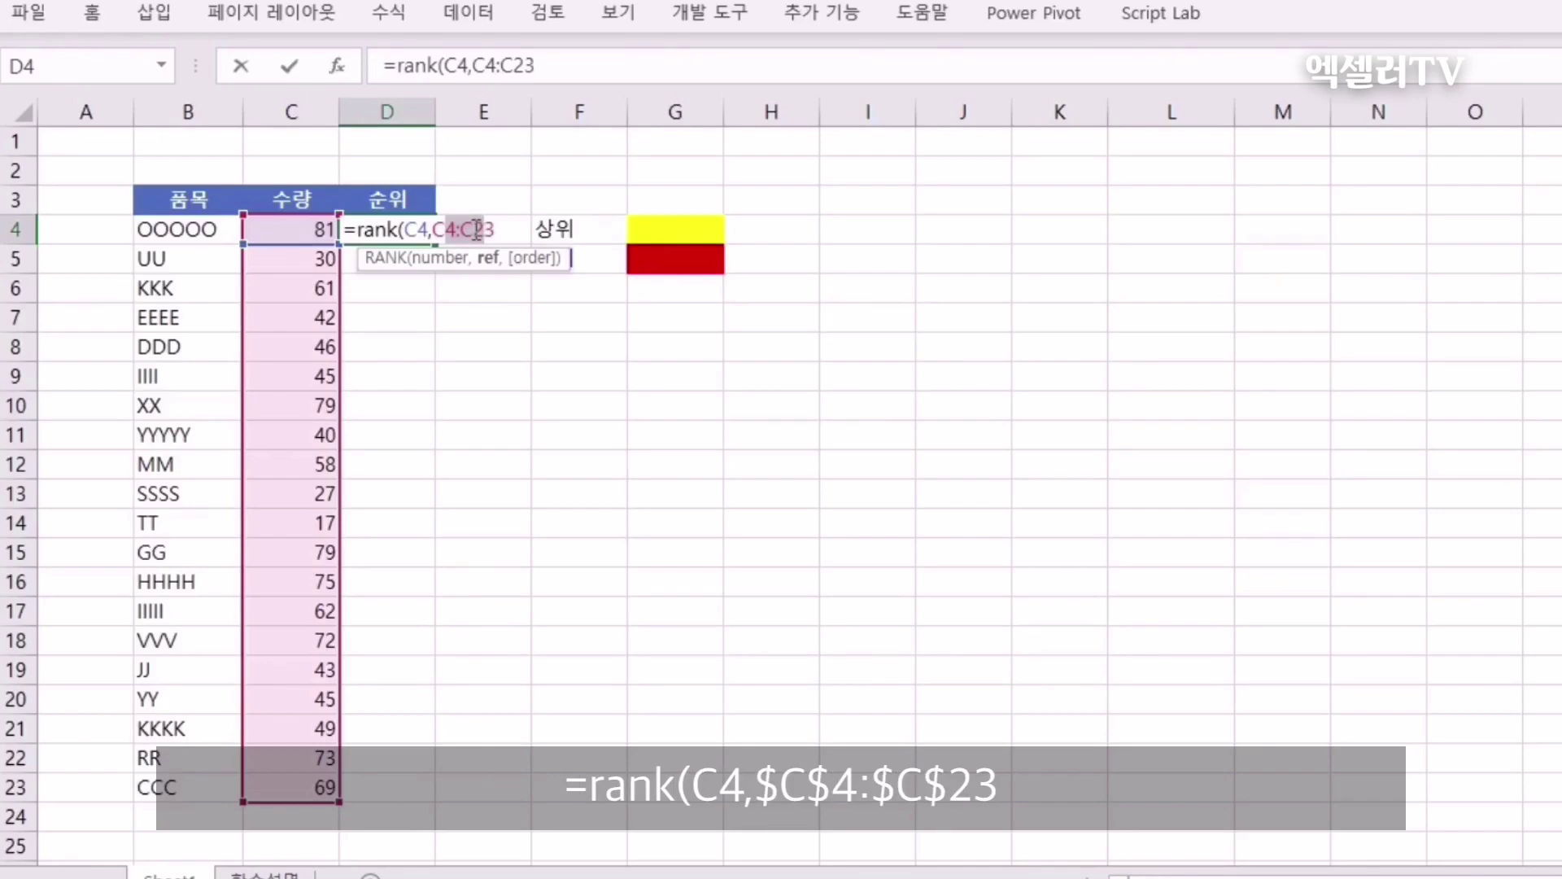
{"action": "key", "text": "F4"}
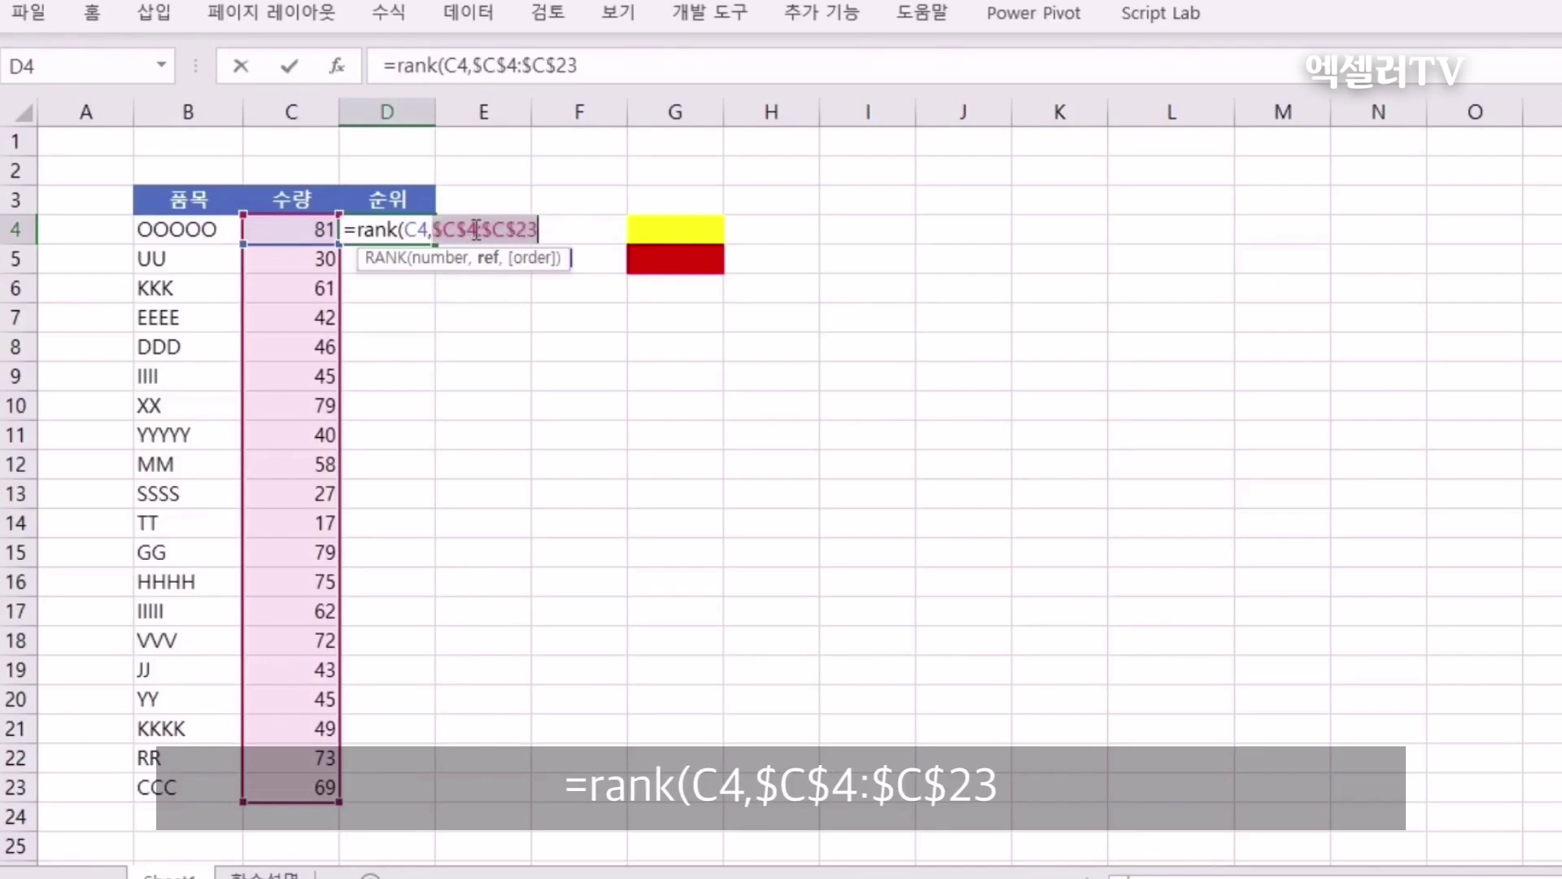
{"action": "left_click", "coordinate": [544, 228]}
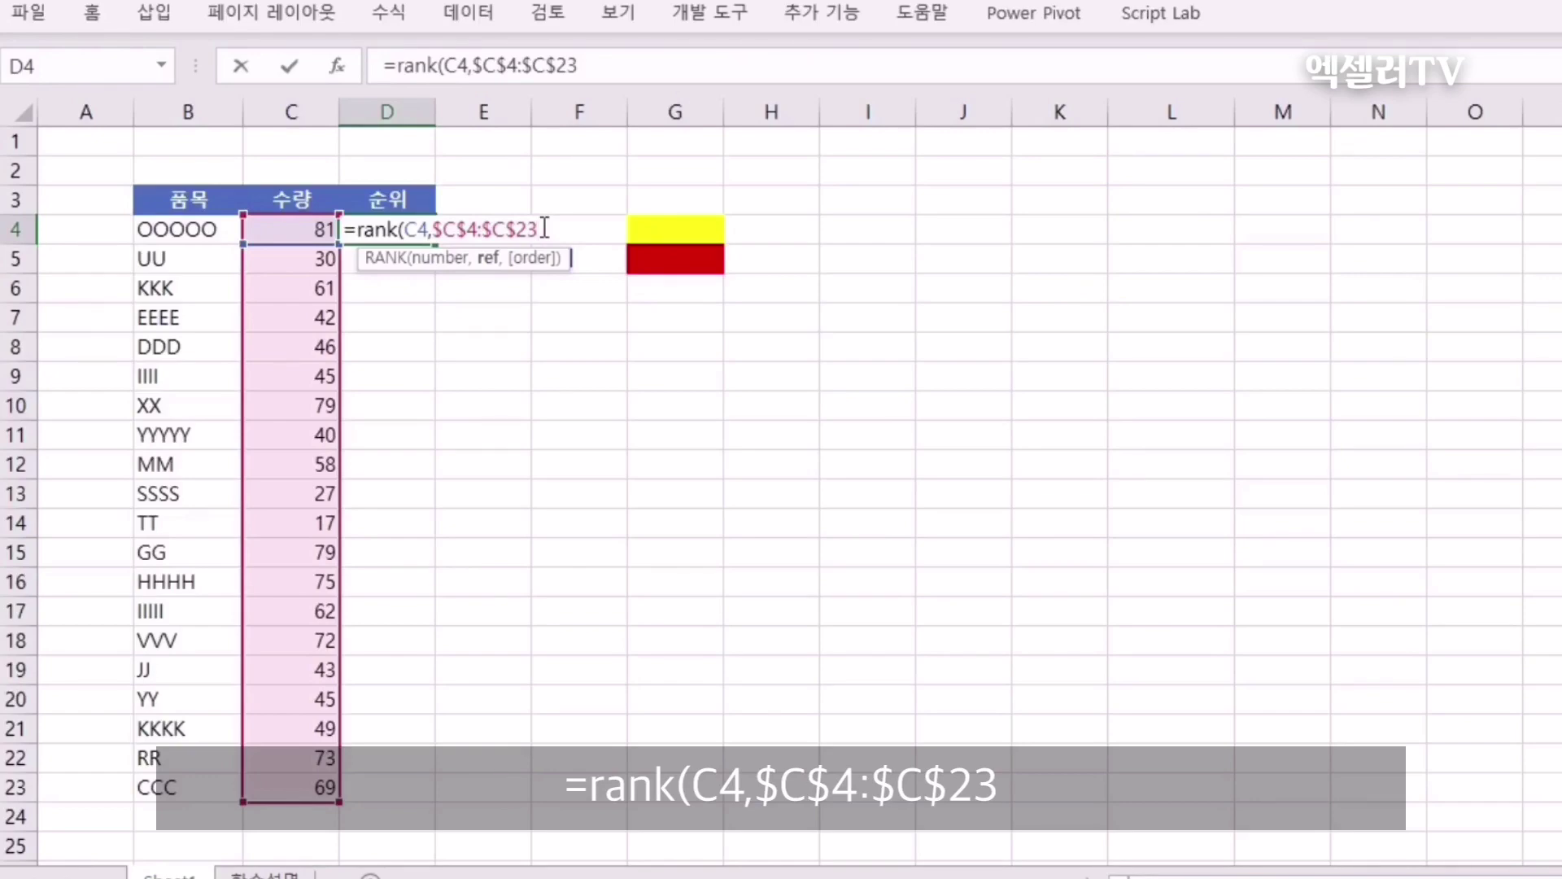
{"action": "type", "text": ")"}
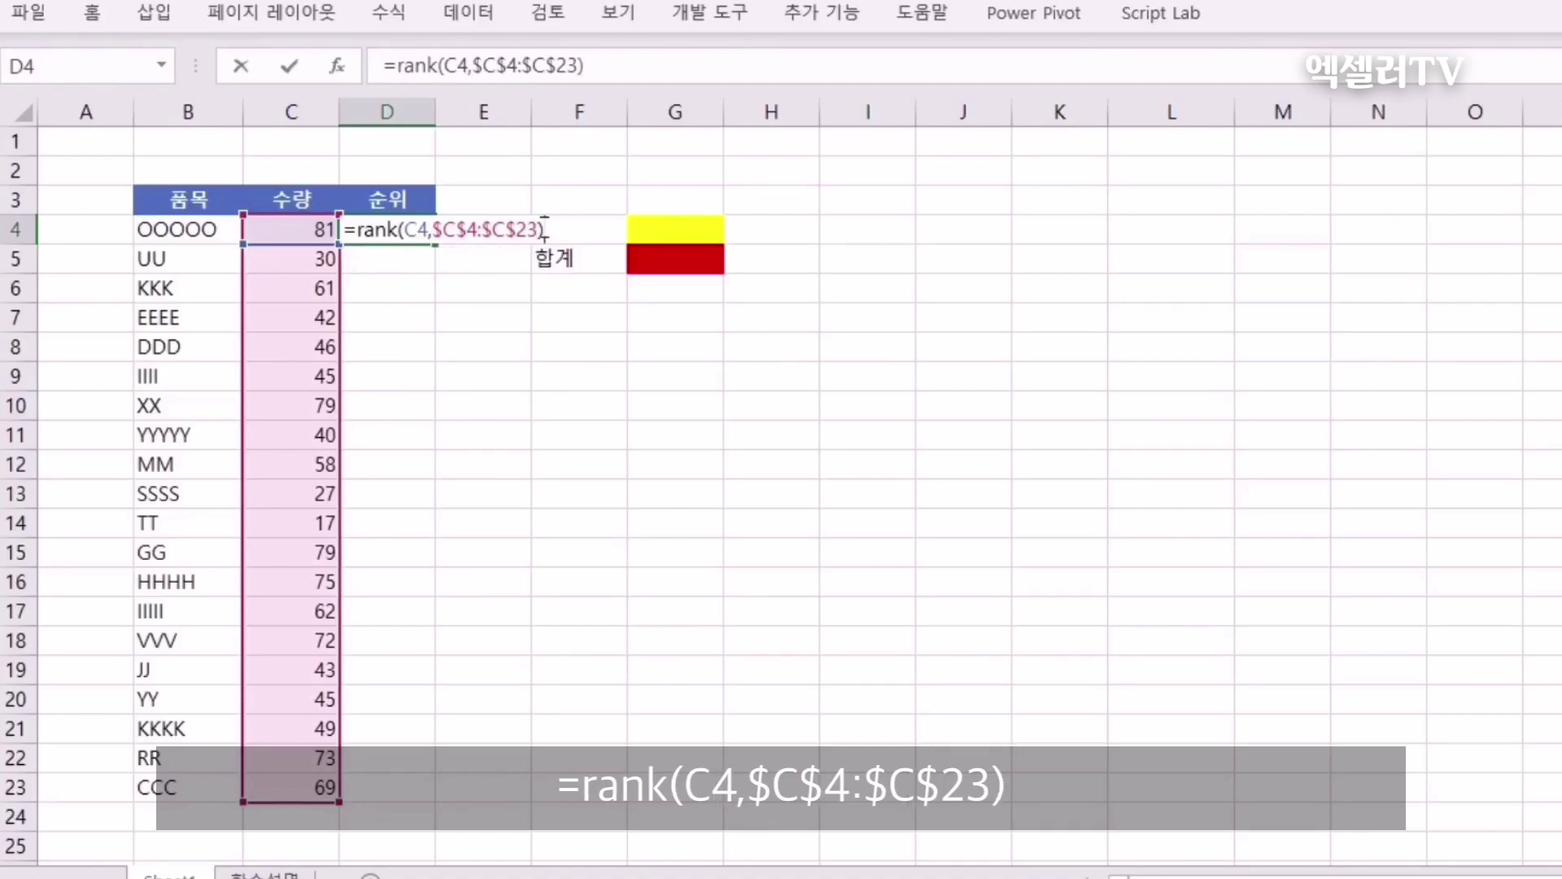
{"action": "key", "text": "Return"}
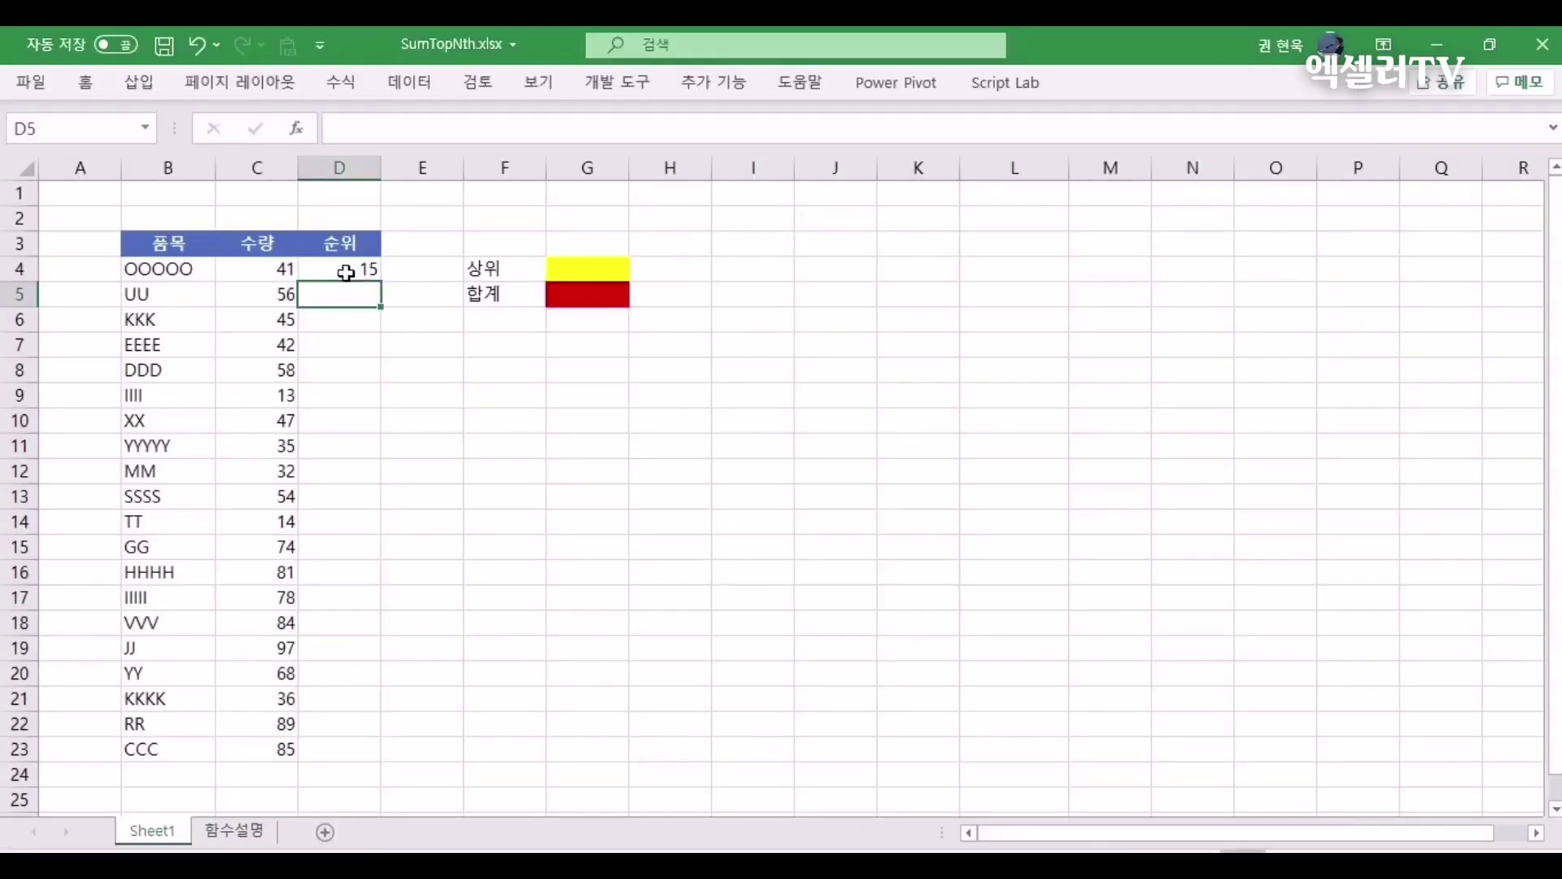
{"action": "left_click", "coordinate": [390, 233]}
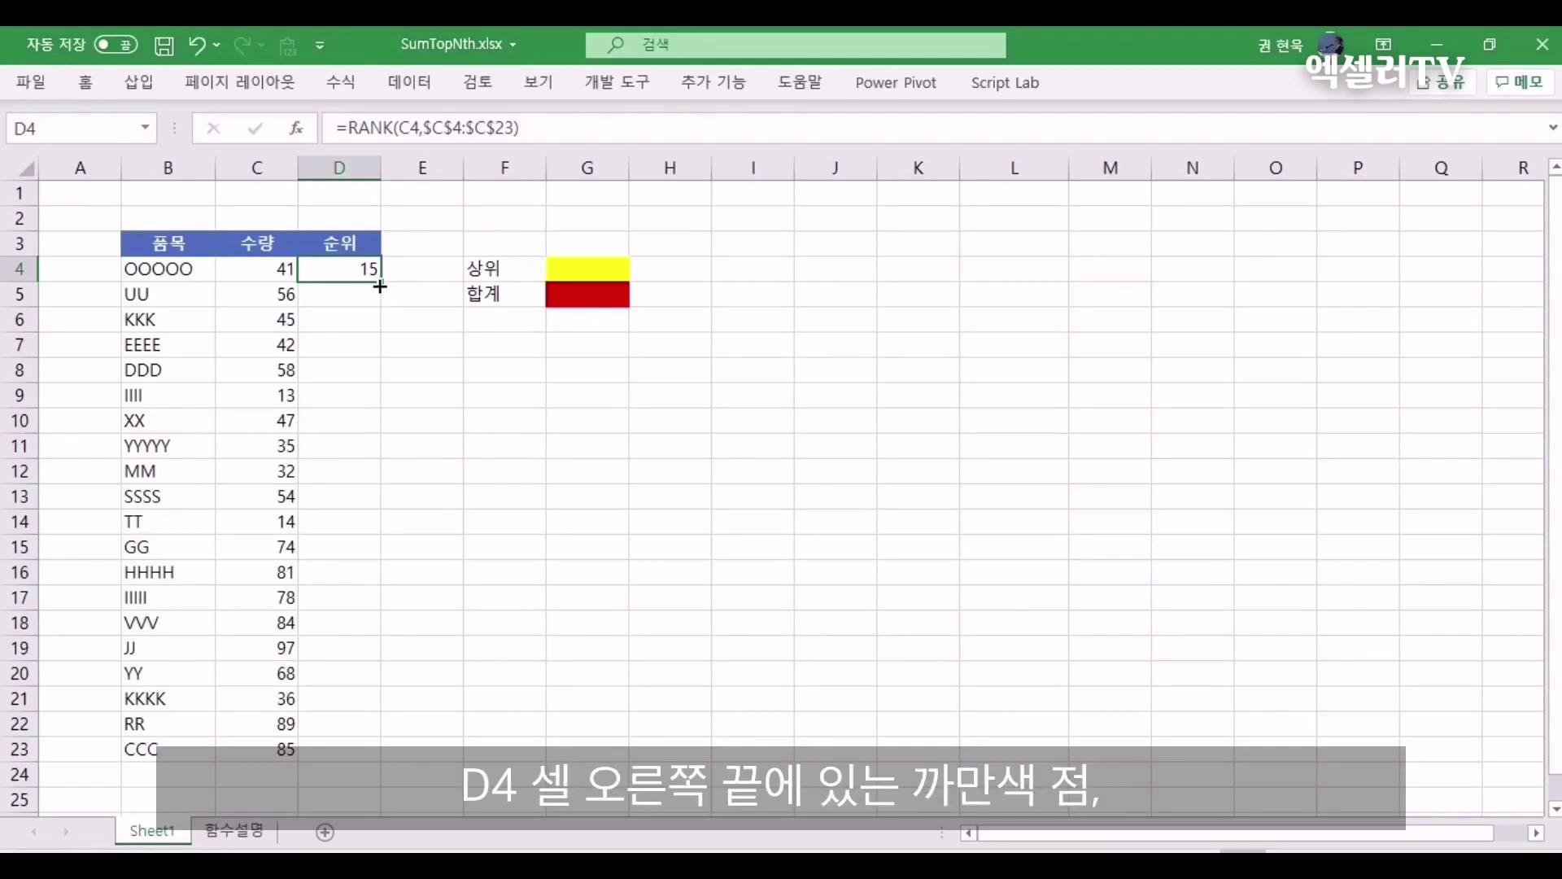
{"action": "double_click", "coordinate": [380, 284]}
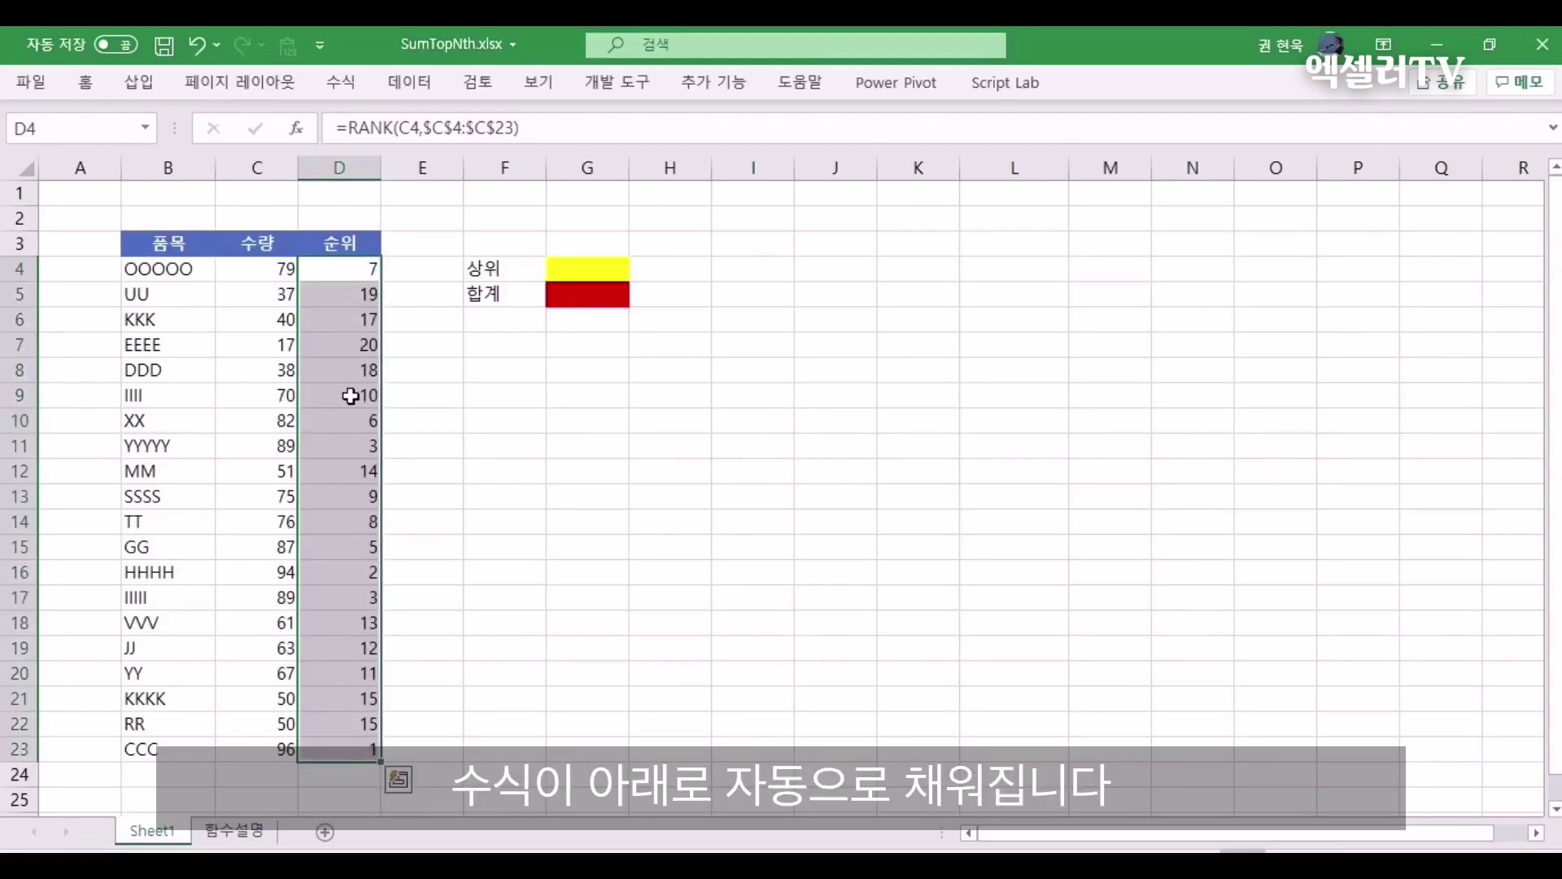
- Recalculate the sheet repeatedly to check that the 순위 ranks follow the changing 수량 values
{"action": "left_click", "coordinate": [240, 752]}
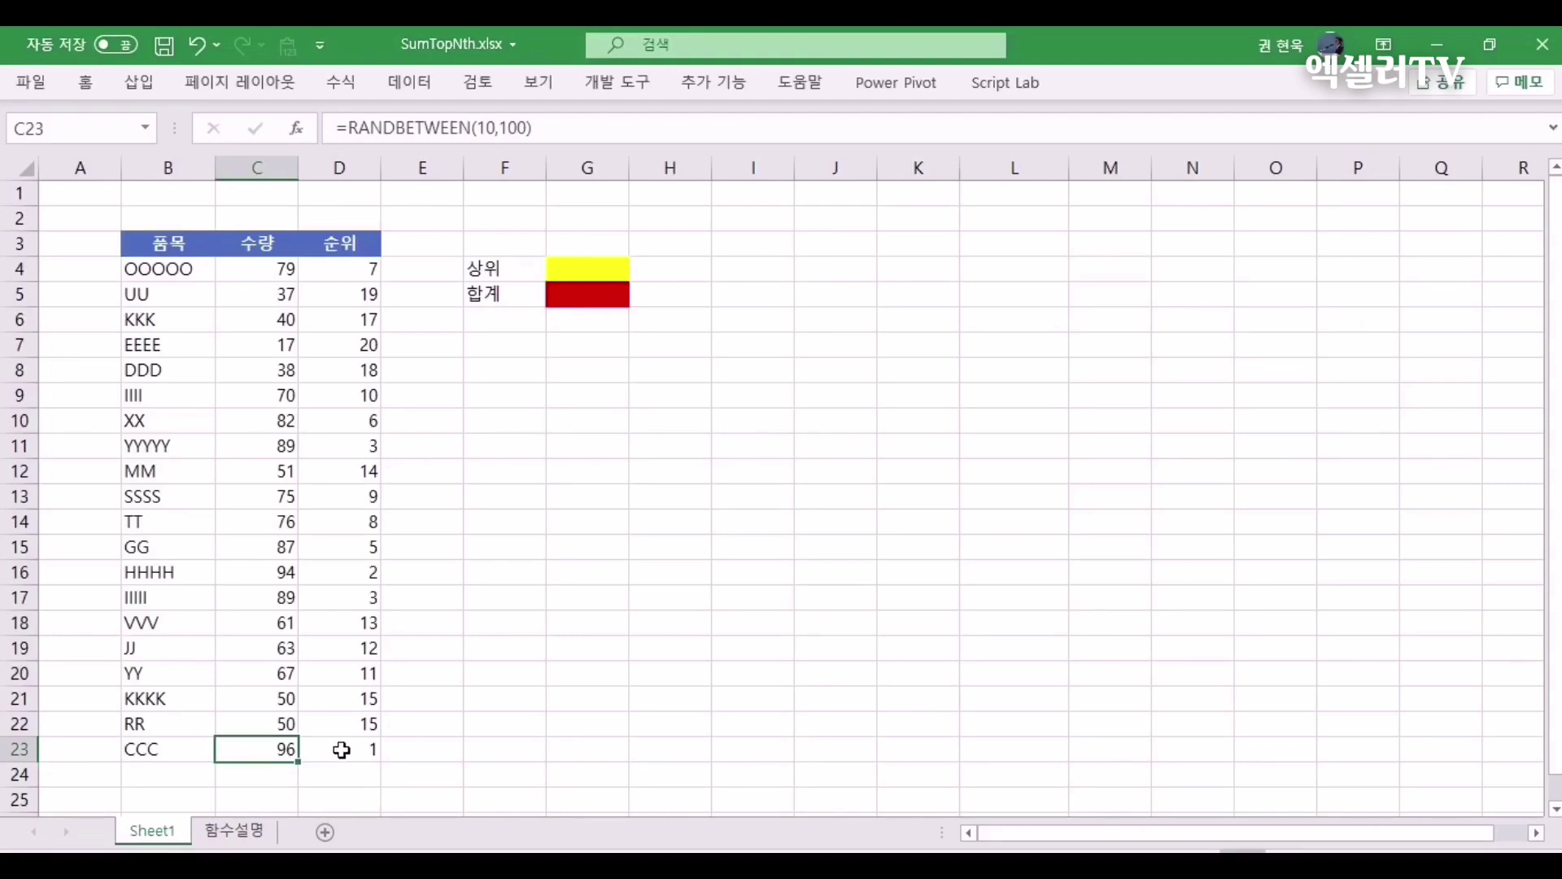
{"action": "key", "text": "F9"}
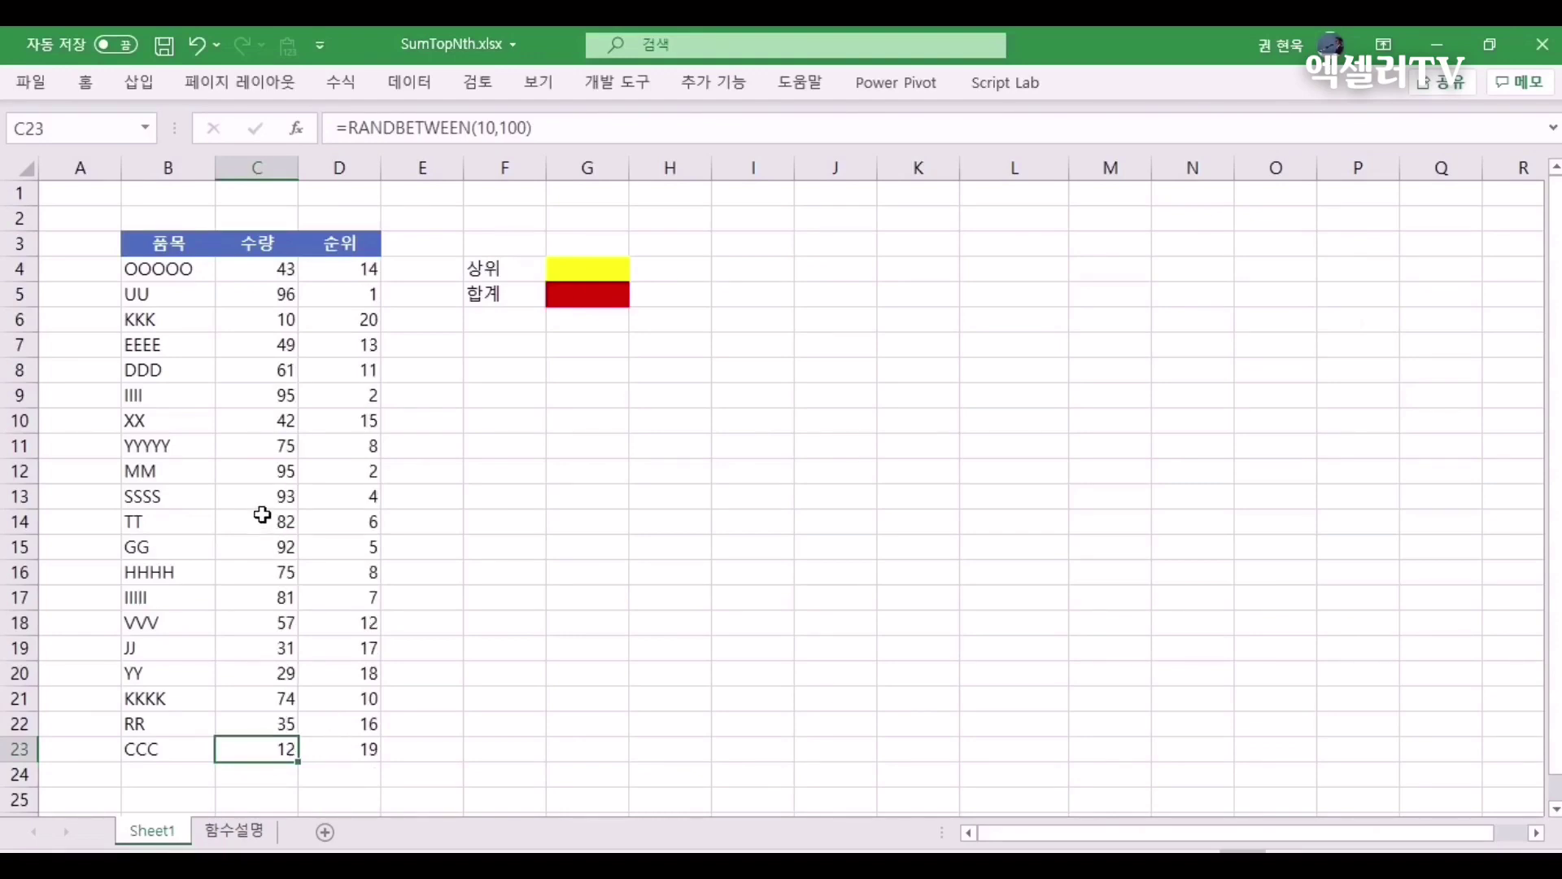
{"action": "key", "text": "F9"}
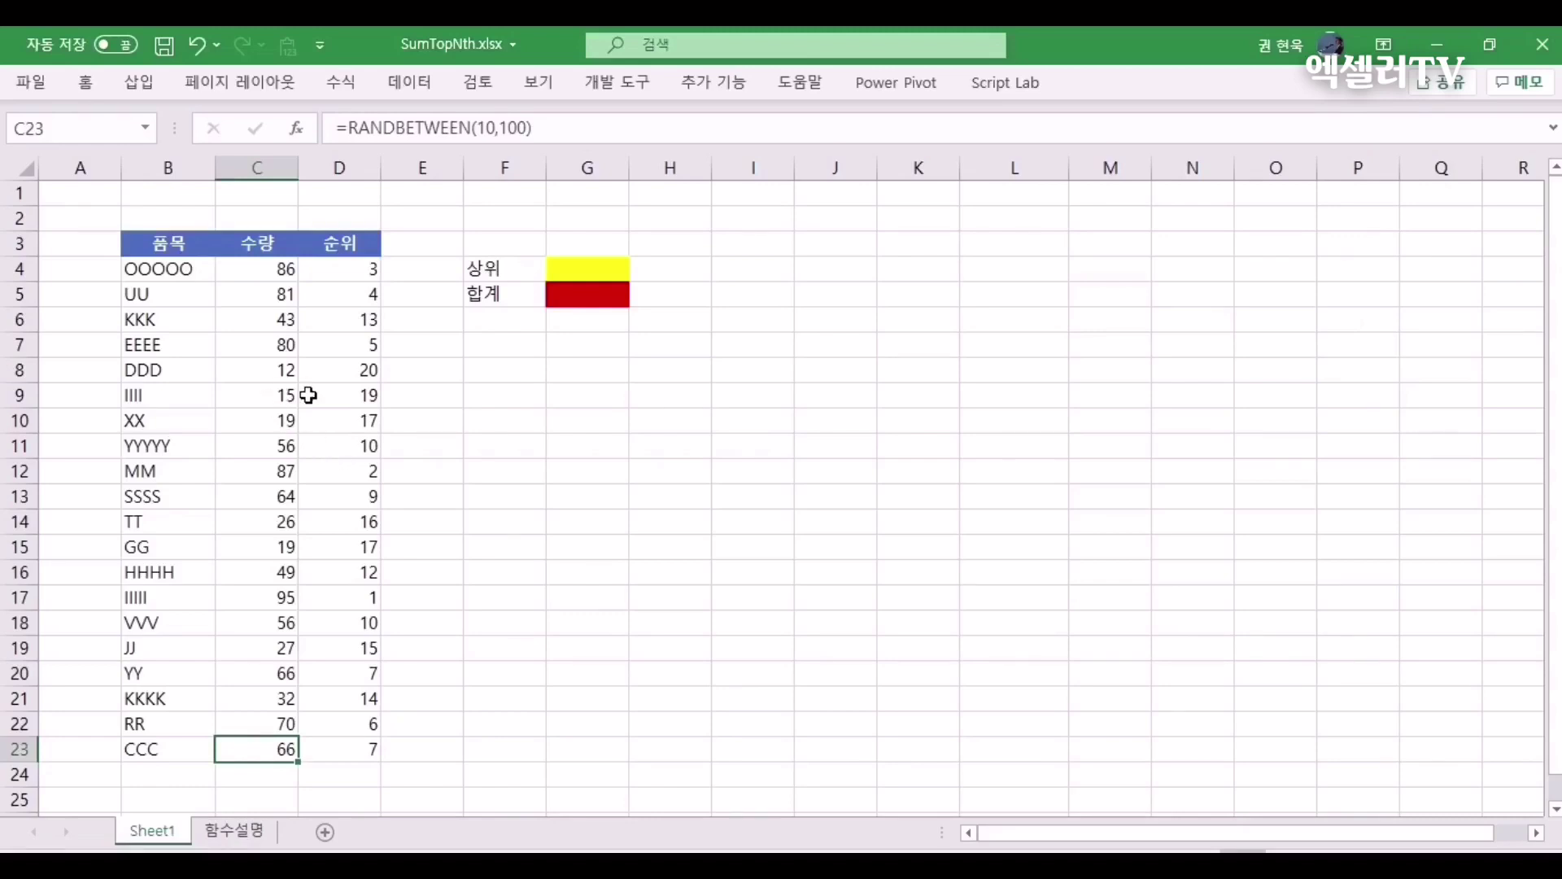
{"action": "key", "text": "F9"}
{"action": "key", "text": "F9"}
{"action": "key", "text": "F9"}
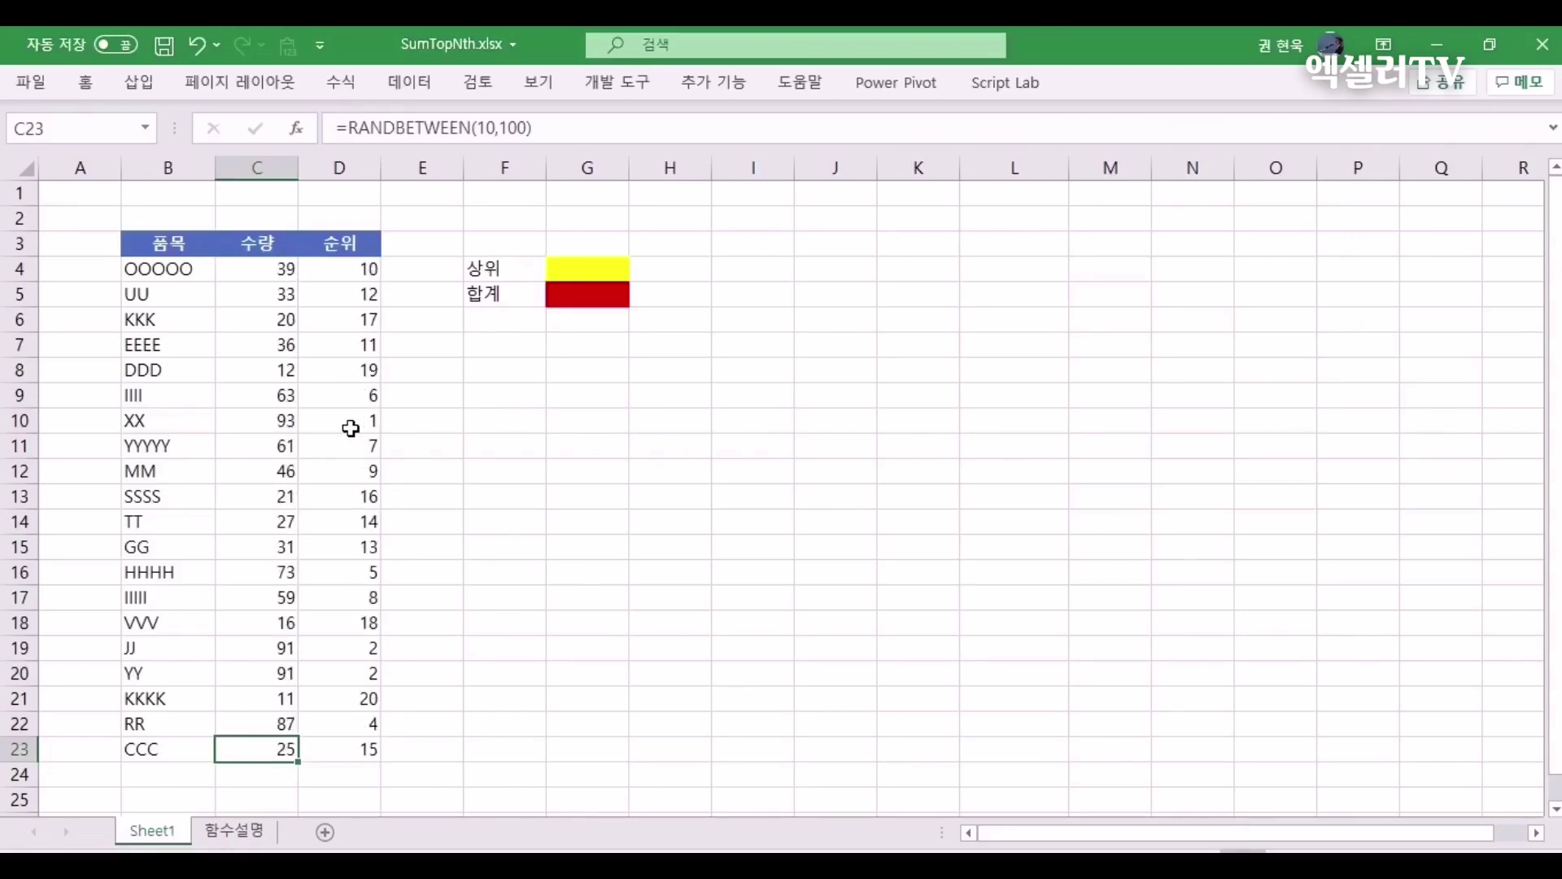
{"action": "key", "text": "F9"}
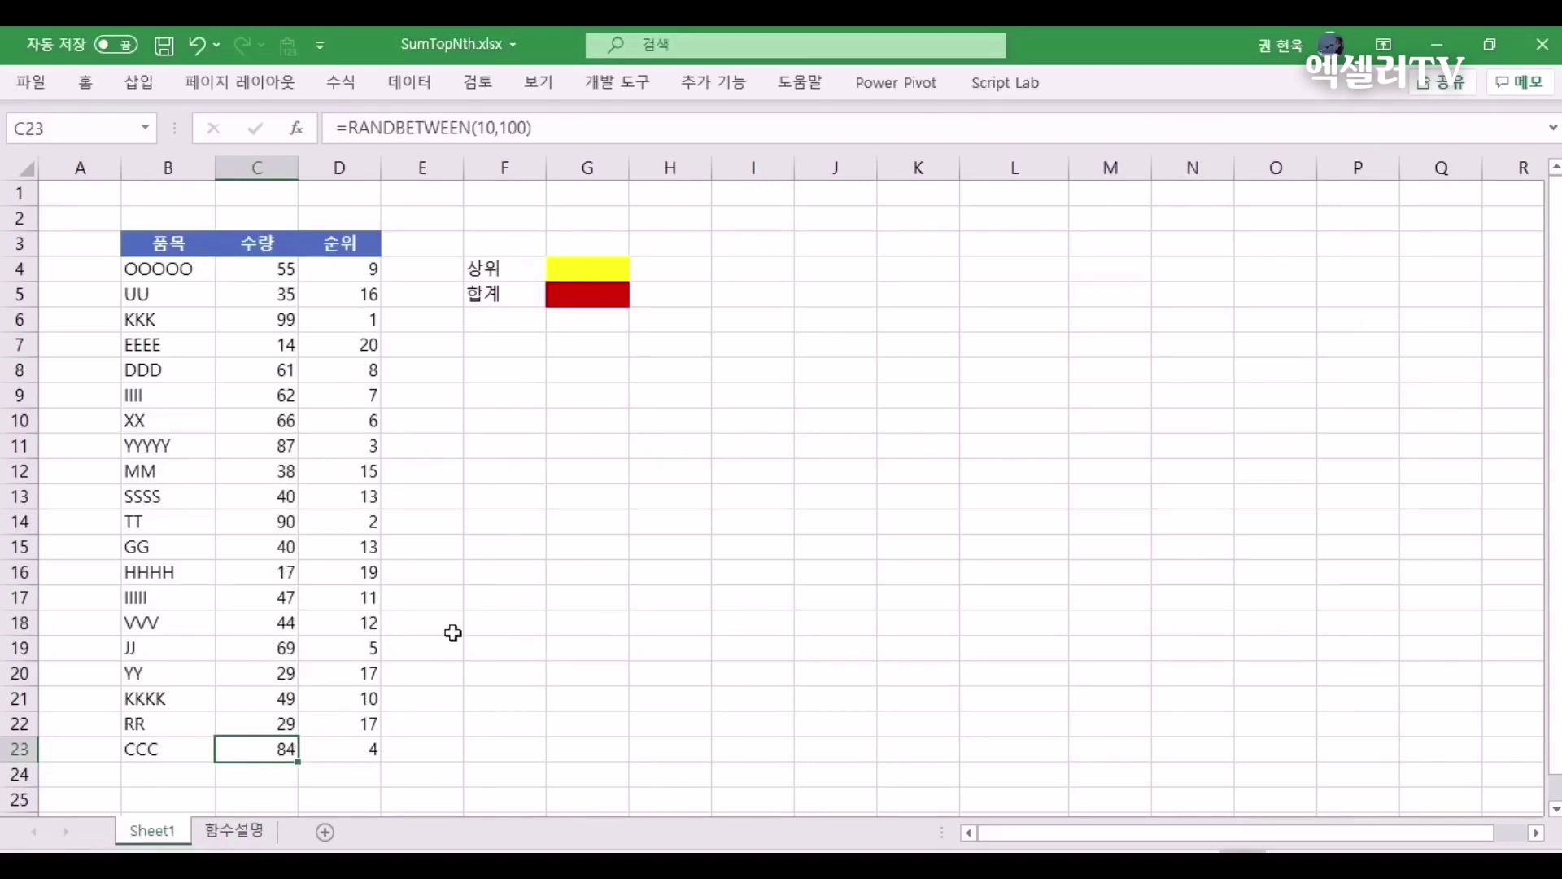
- Set the number of top items in G4, beside 상위, to 3
{"action": "left_click", "coordinate": [587, 270]}
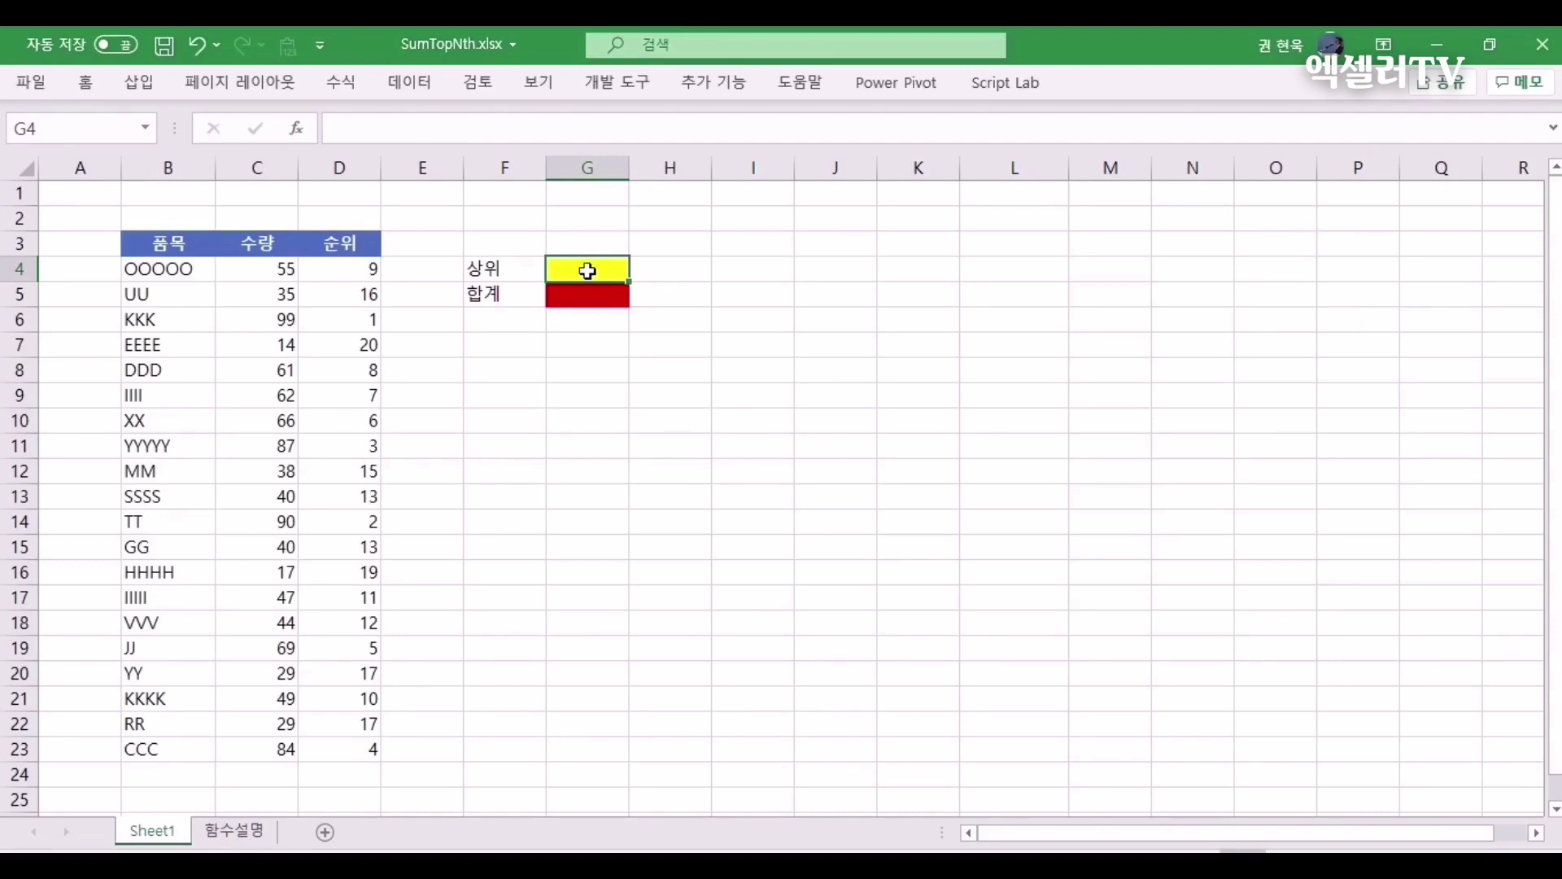
{"action": "type", "text": "3"}
{"action": "key", "text": "Return"}
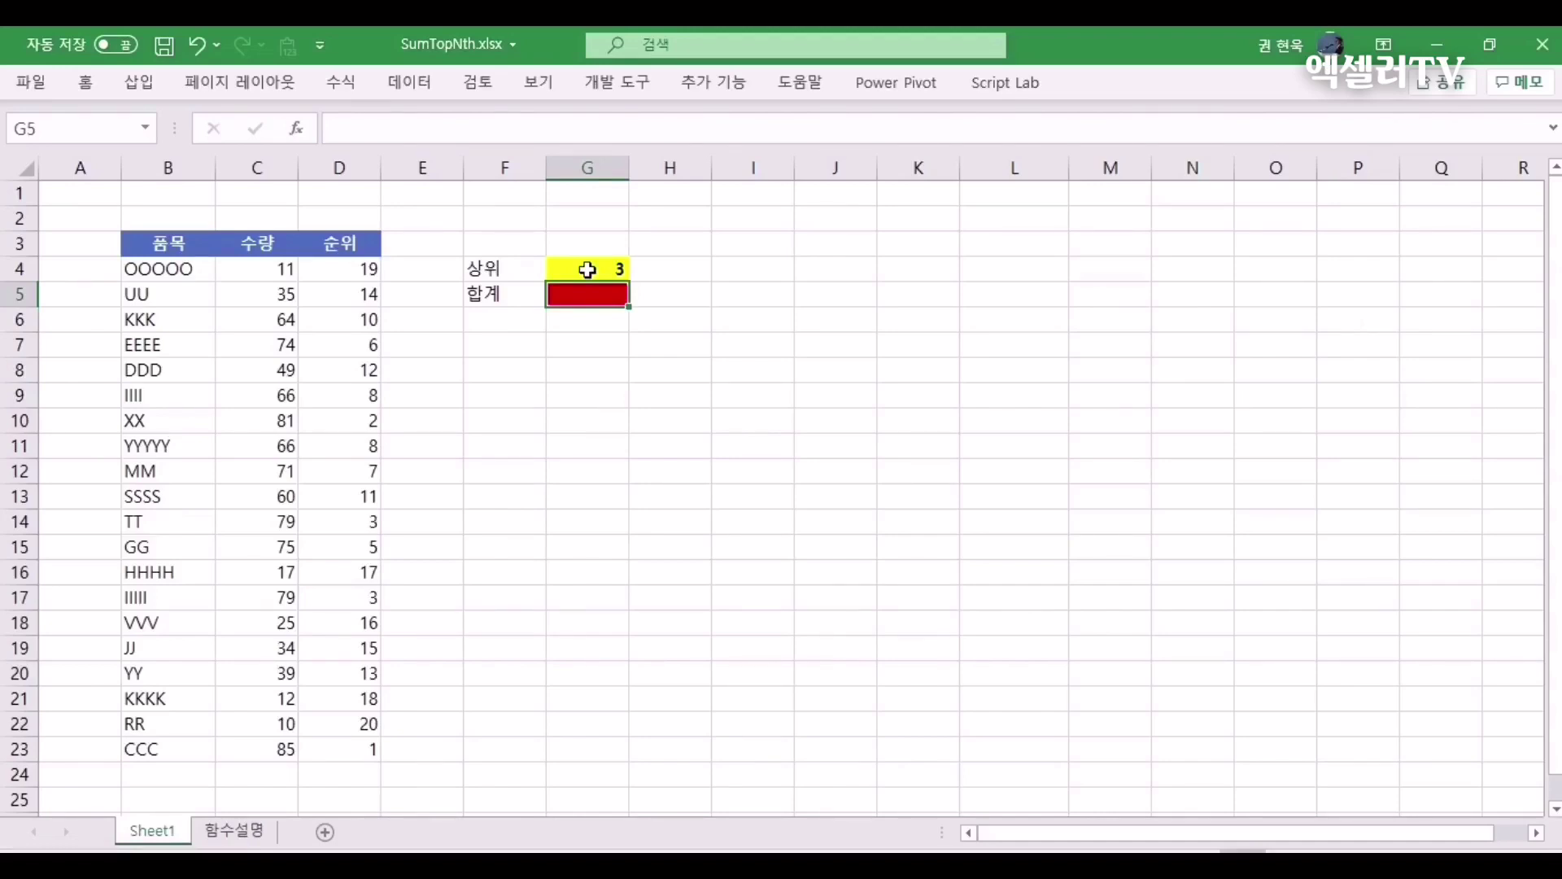
- Enter =SUM(LARGE(C4:C23,1)) in G5, beside 합계, to return the largest 수량 value
{"action": "type", "text": "=sum("}
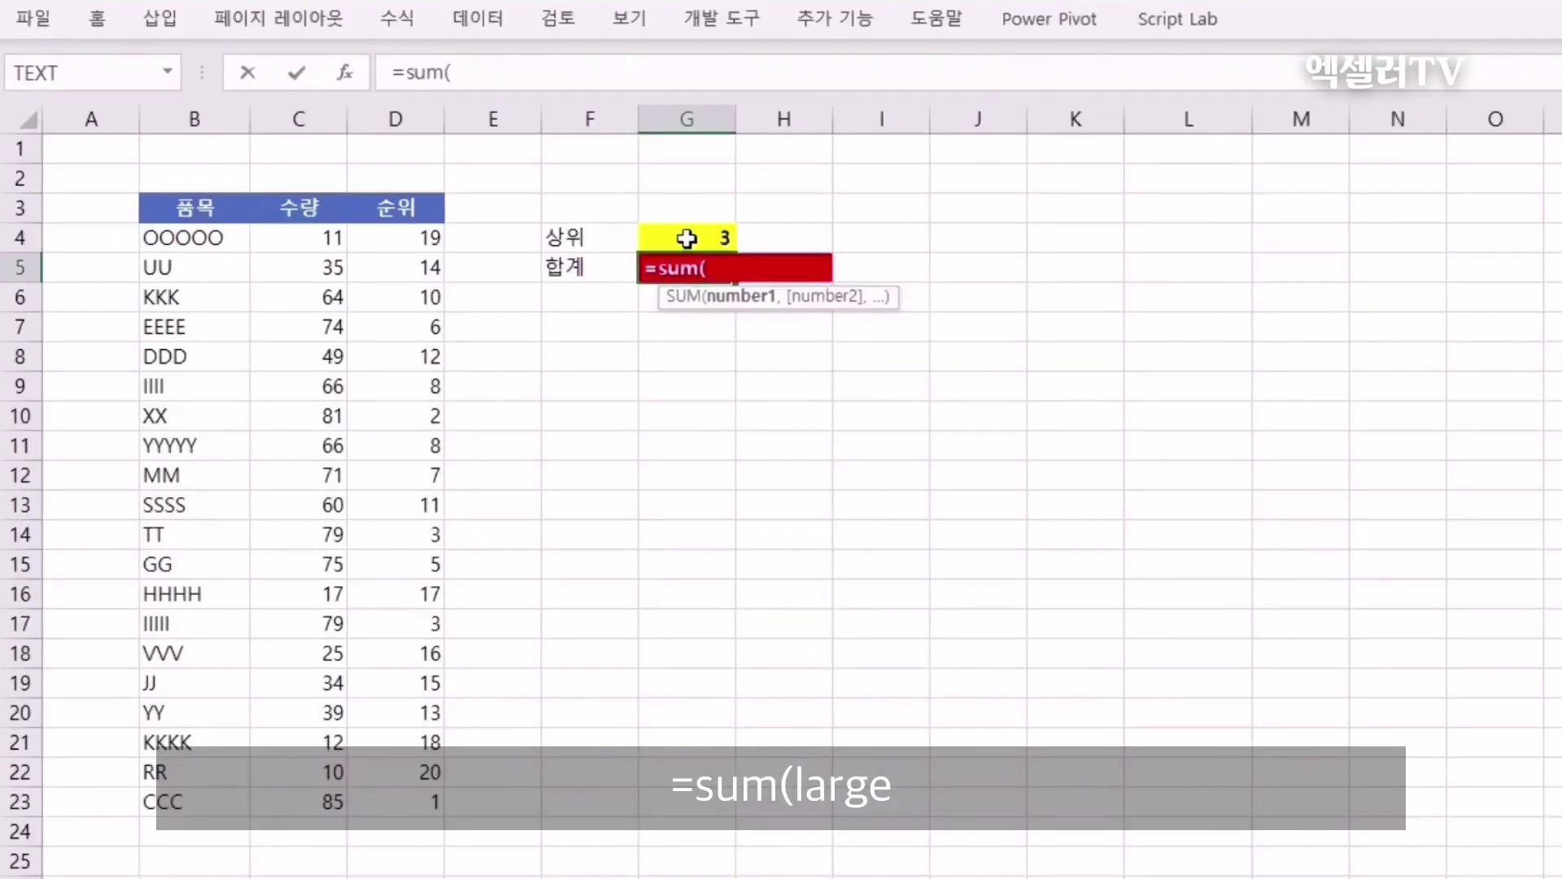
{"action": "type", "text": "lar"}
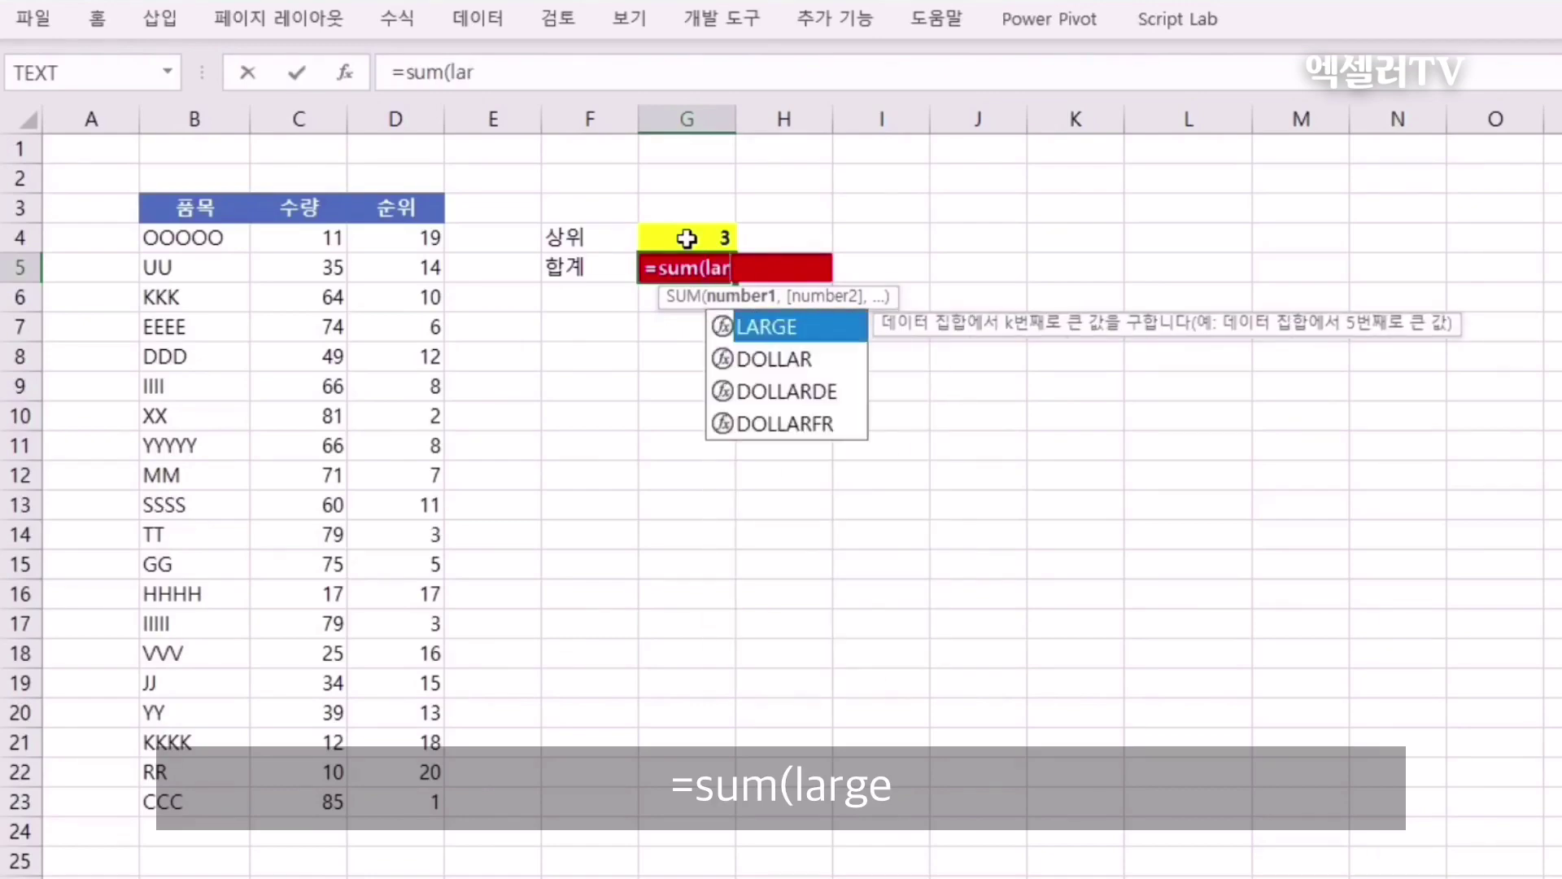
{"action": "type", "text": "ge"}
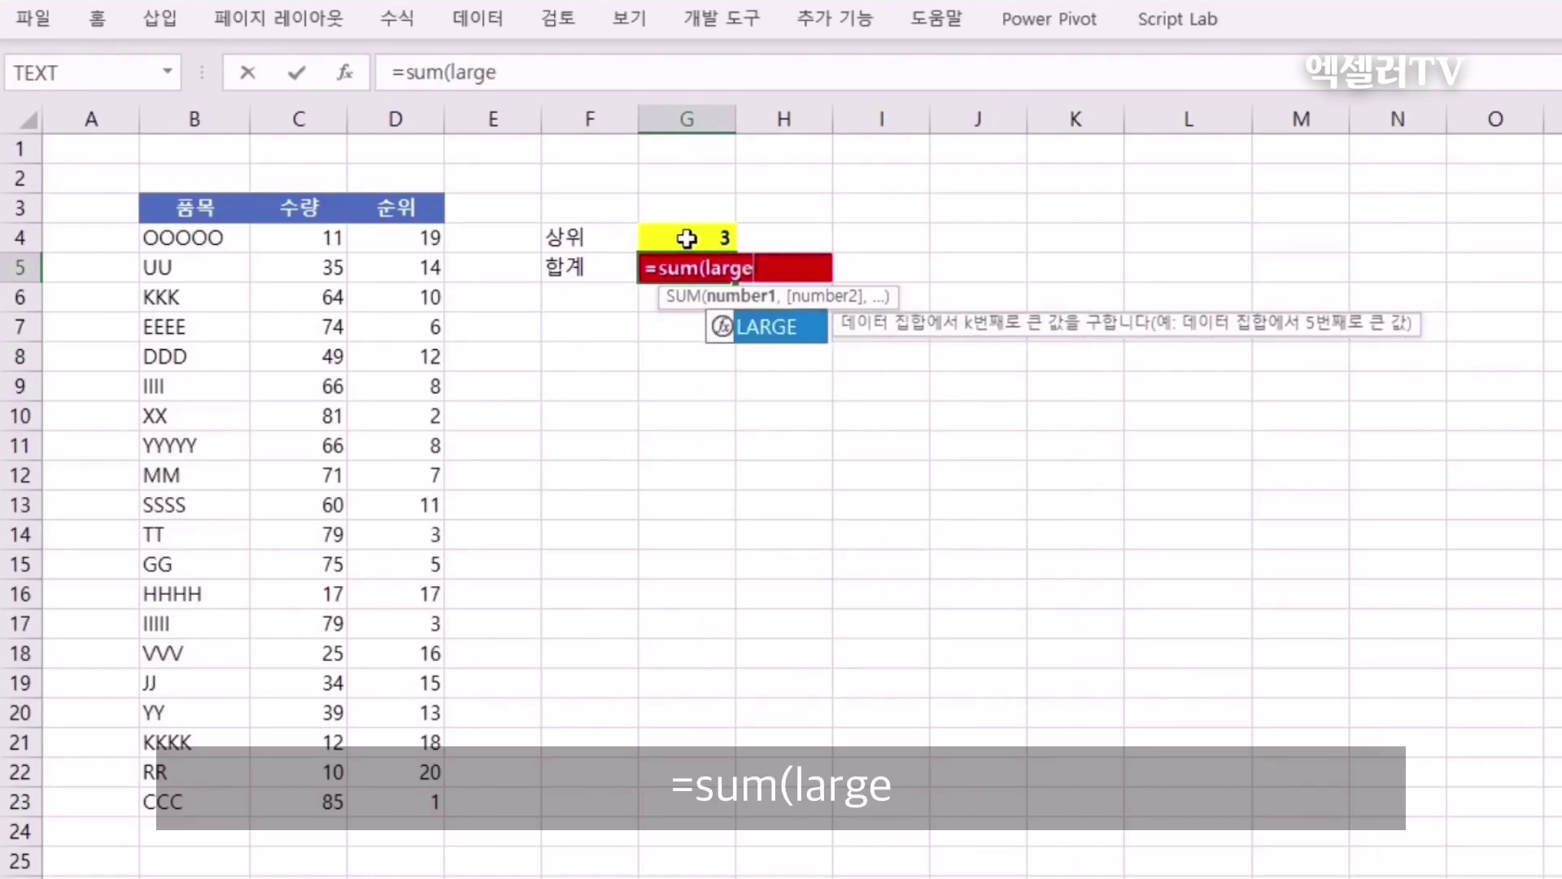
{"action": "type", "text": "("}
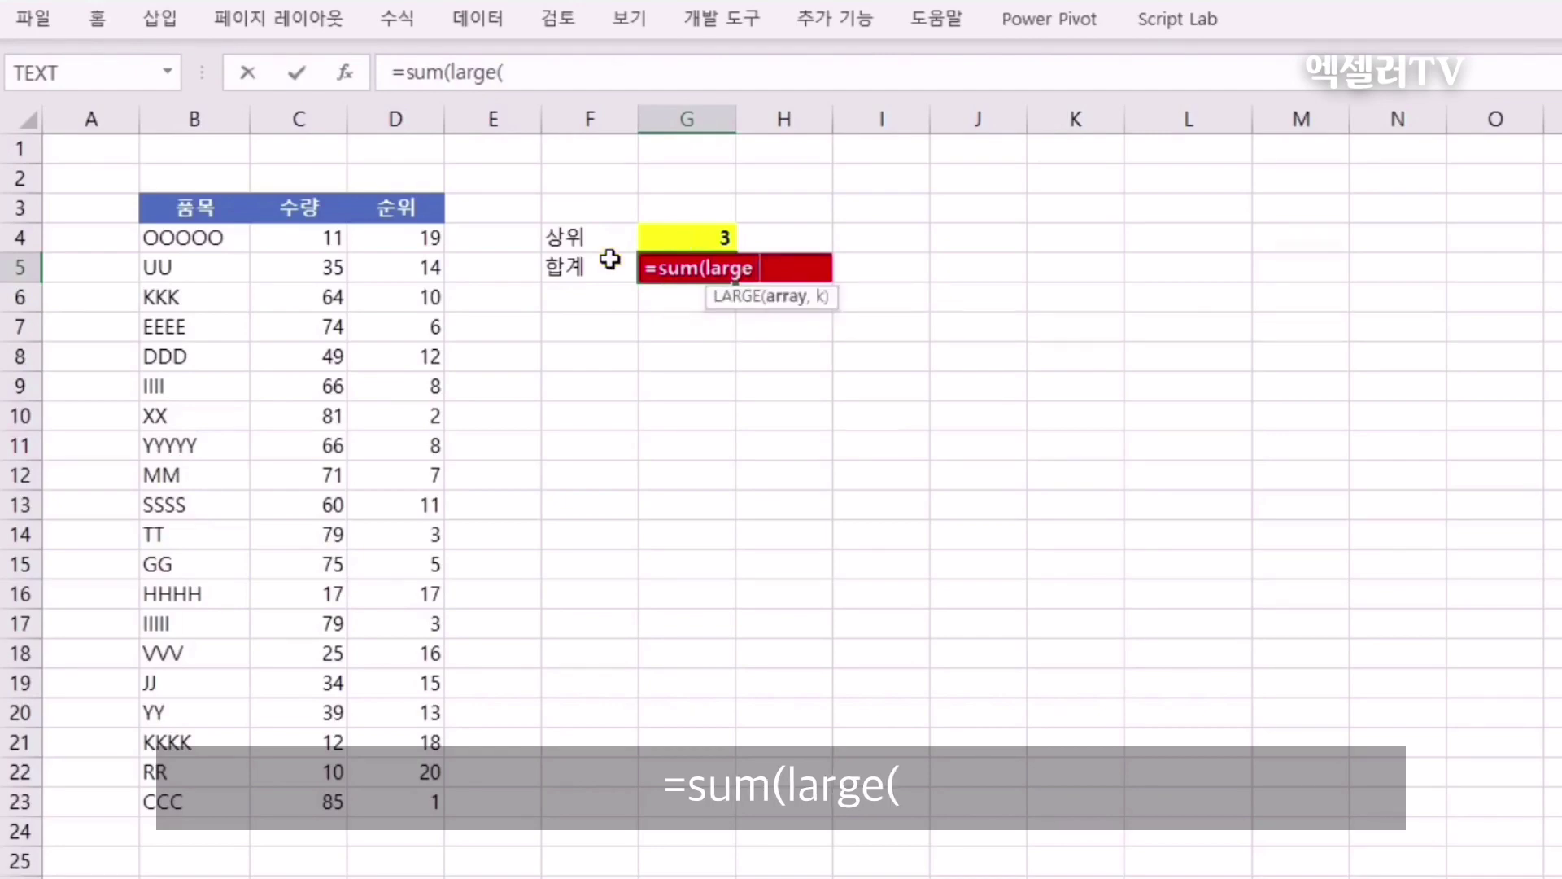
{"action": "left_click", "coordinate": [282, 240]}
{"action": "left_click_drag", "start_coordinate": [281, 239], "coordinate": [293, 805]}
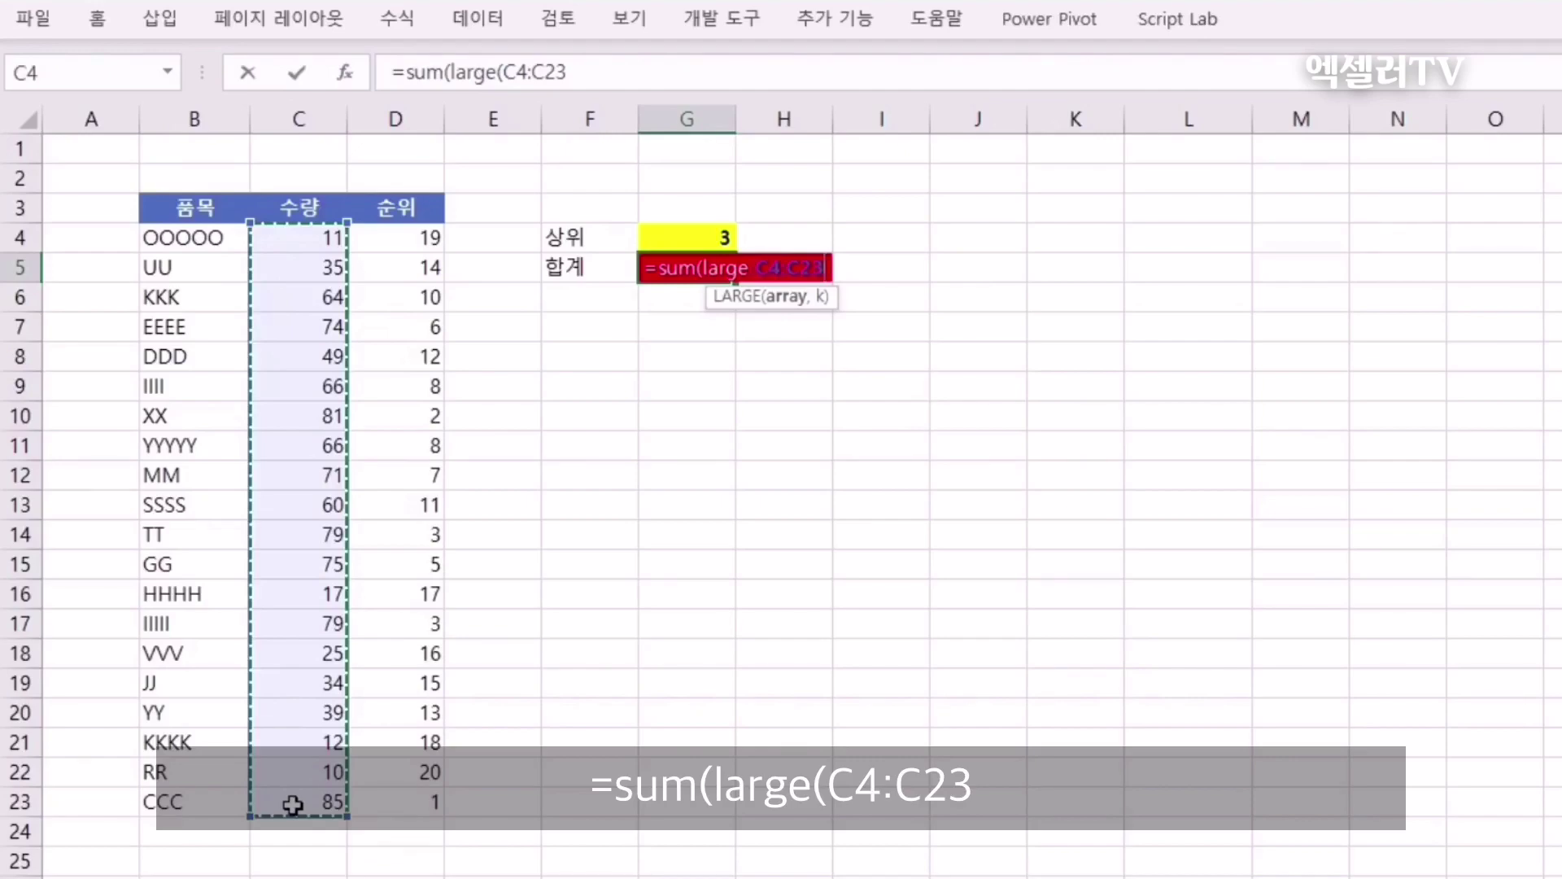
{"action": "type", "text": ",1"}
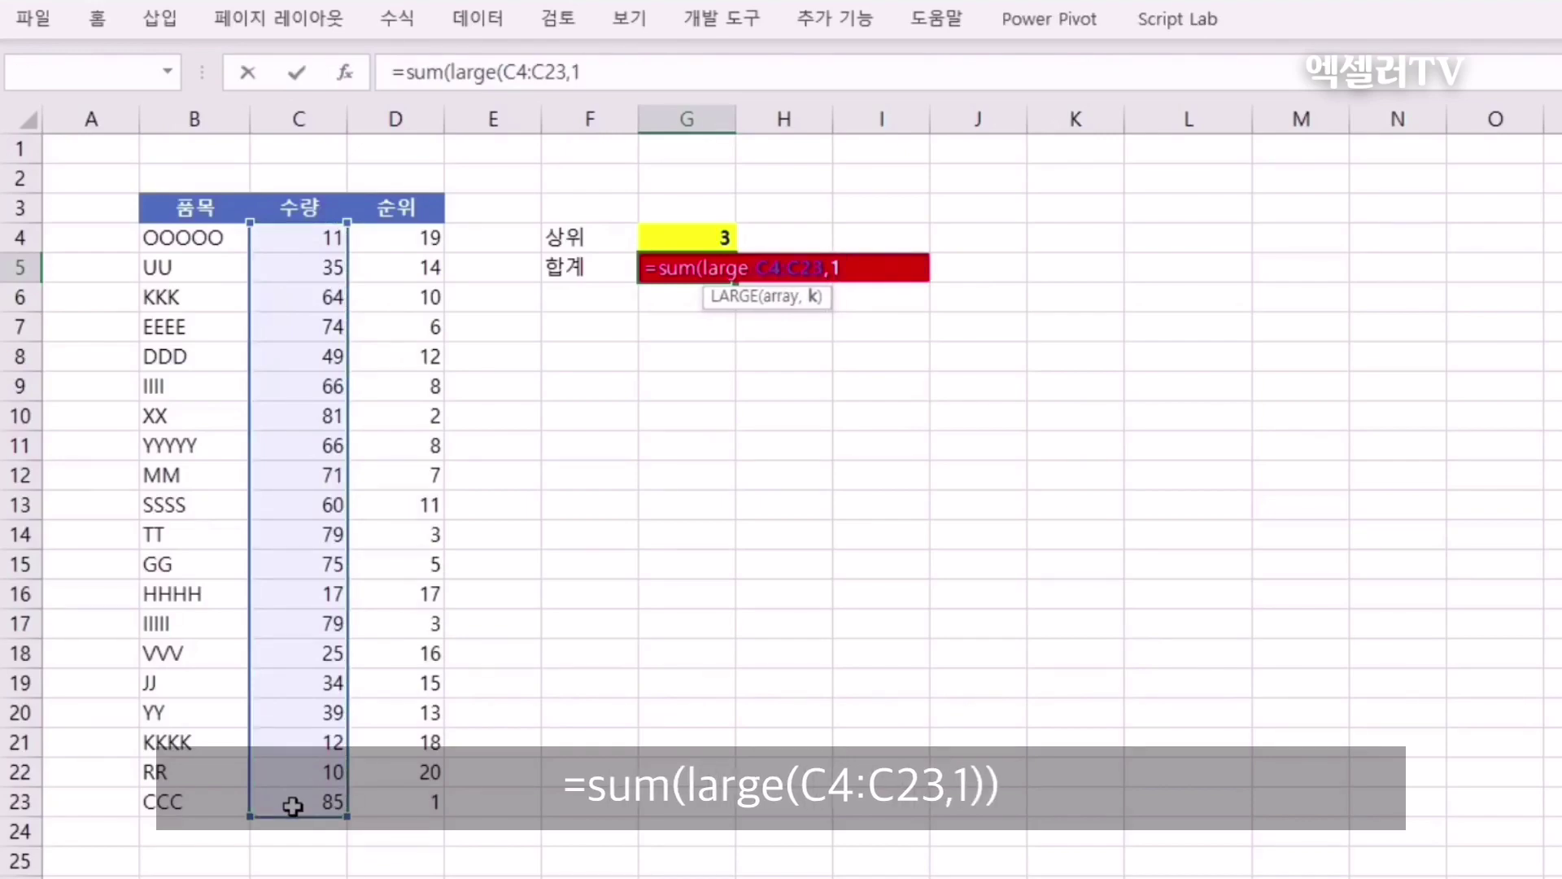
{"action": "type", "text": "))"}
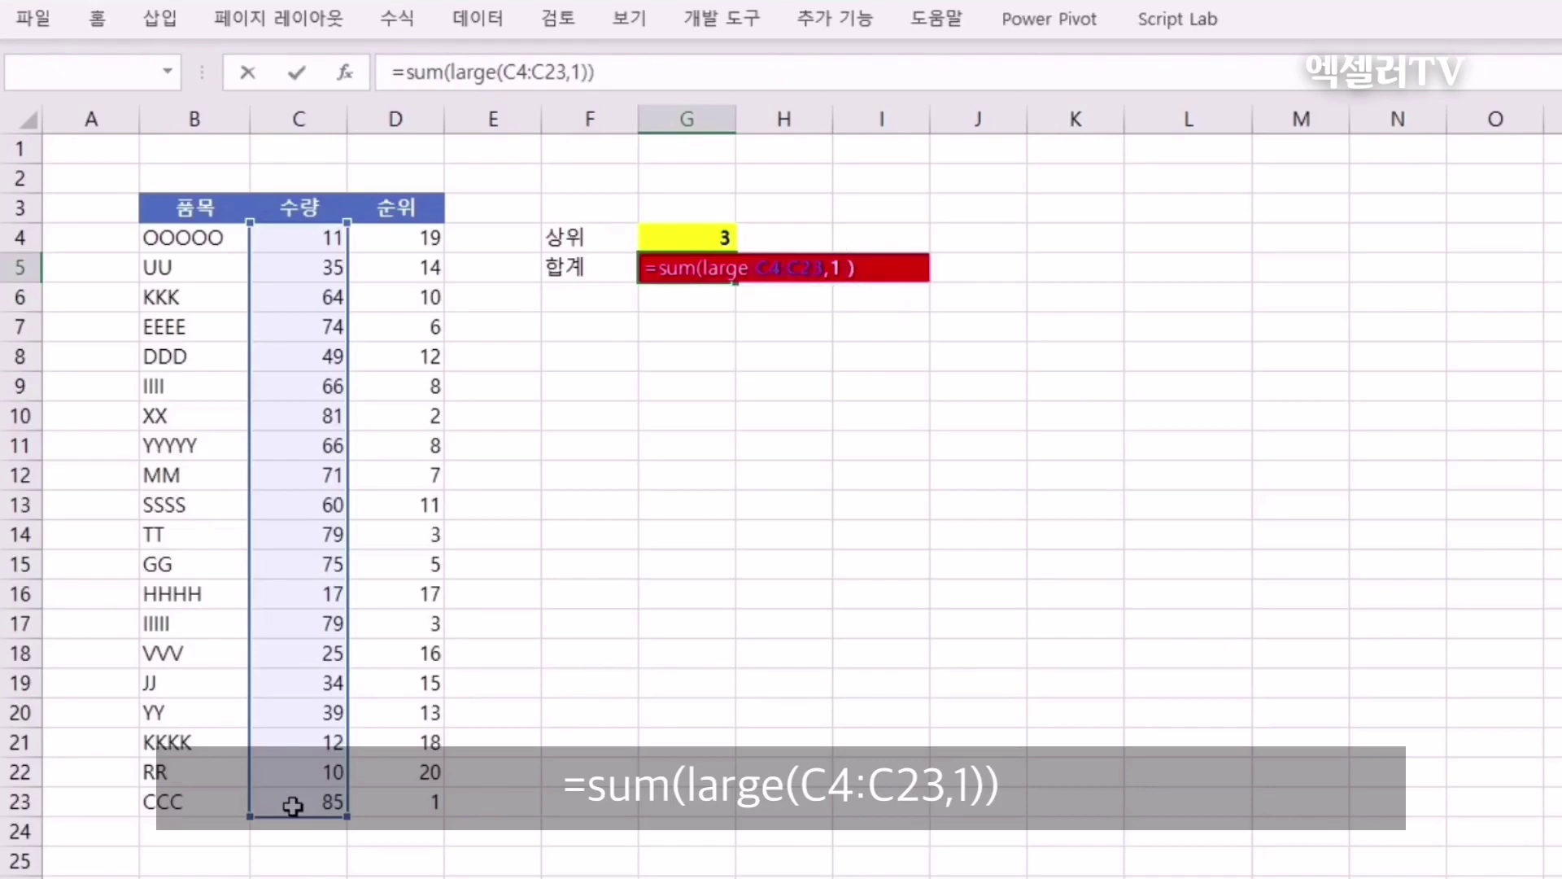
{"action": "key", "text": "Return"}
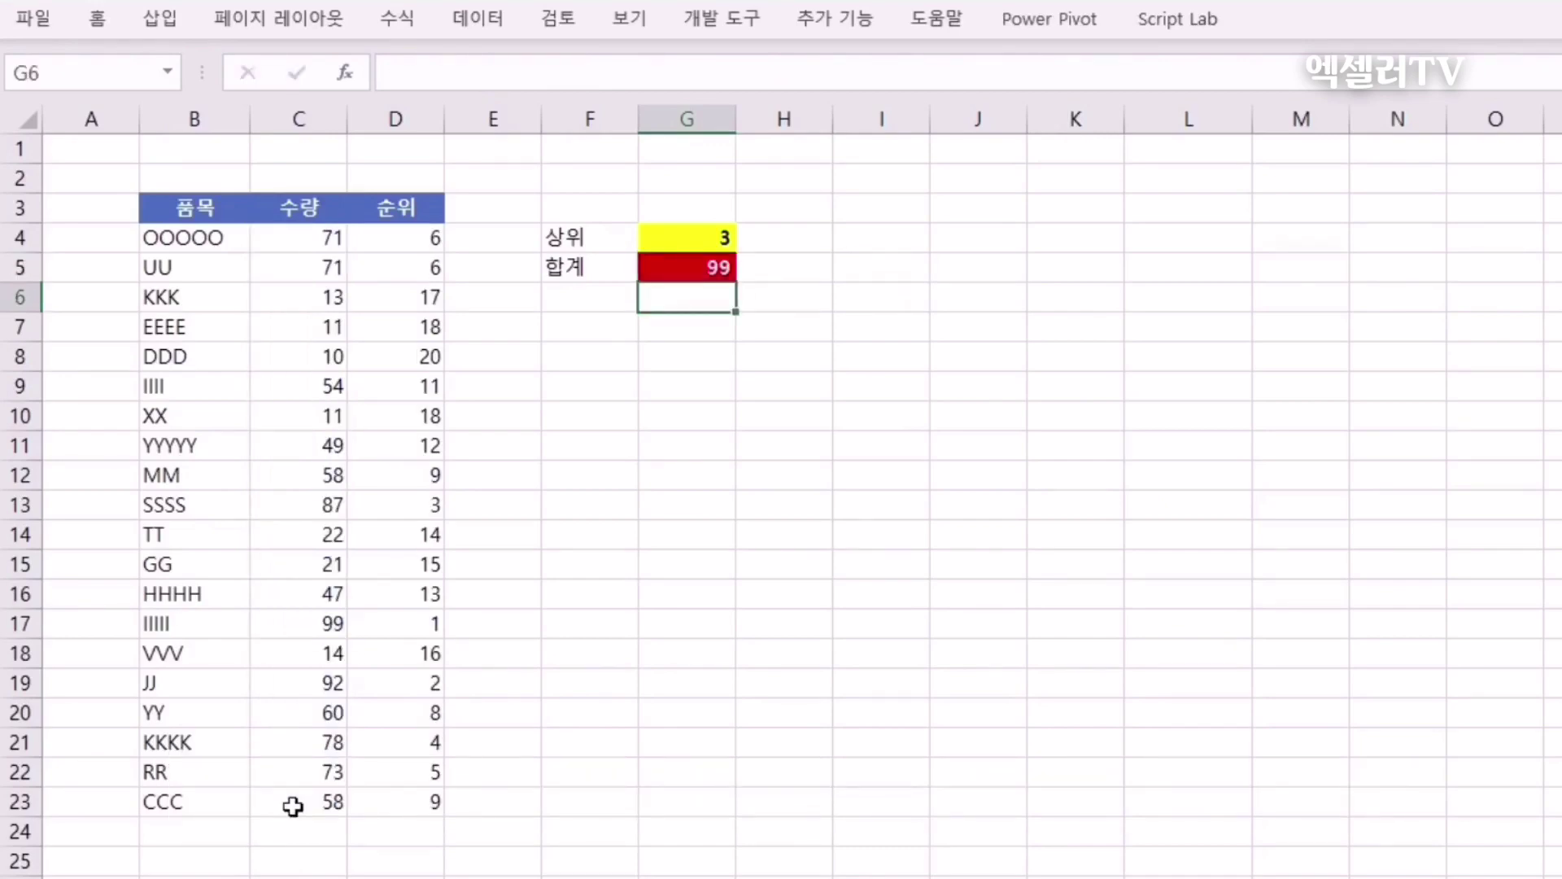
- Extend the G5 formula to =SUM(LARGE(C4:C23,1)+LARGE(C4:C23,2)) to total the two largest 수량 values
{"action": "left_click", "coordinate": [692, 268]}
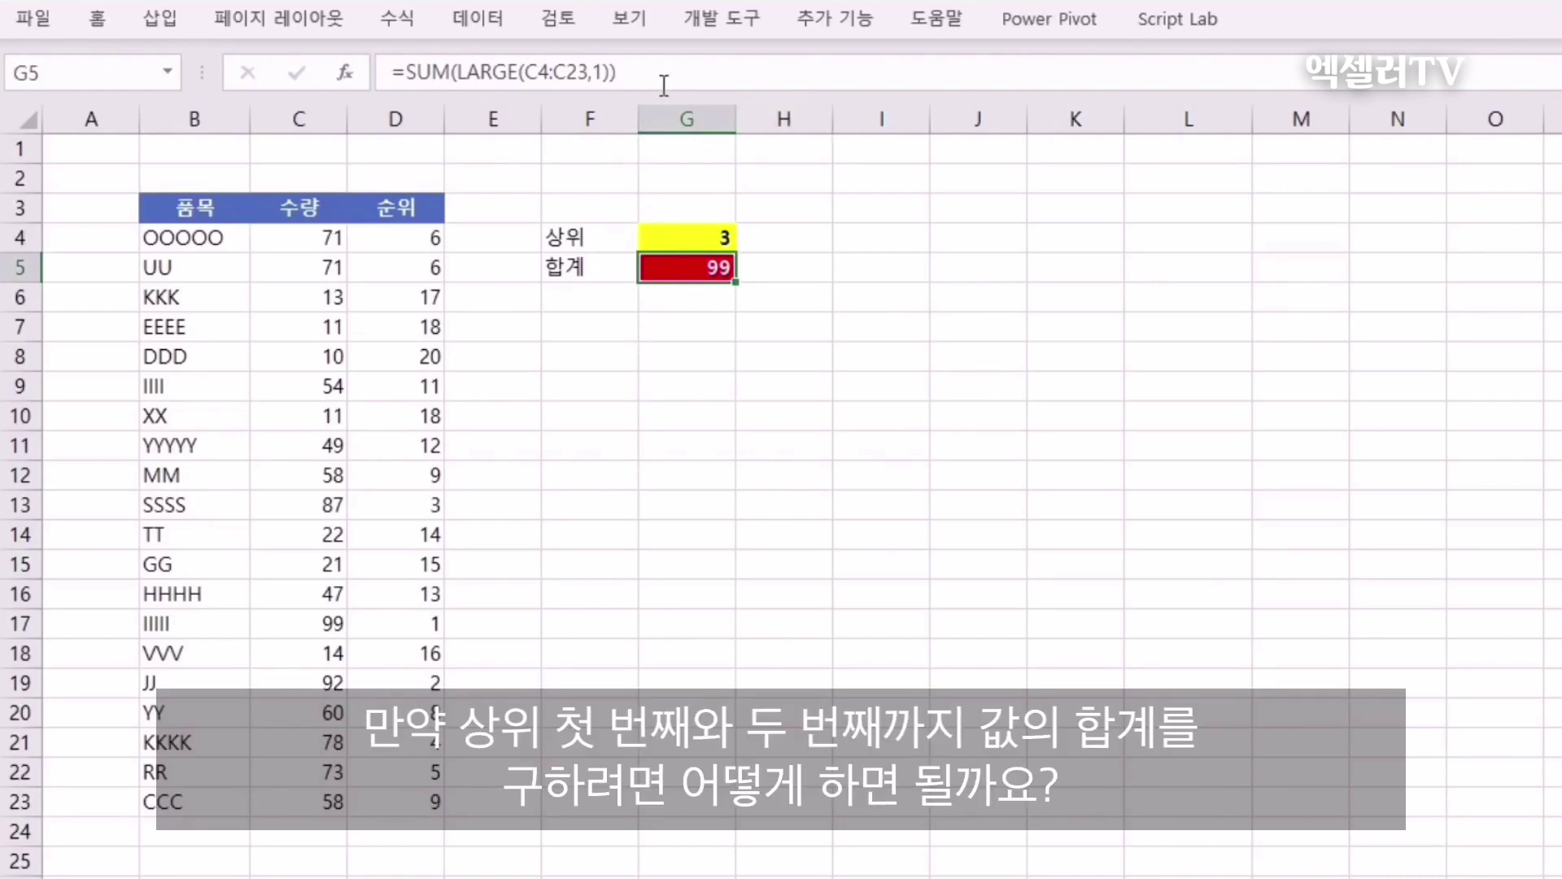
{"action": "left_click", "coordinate": [612, 71]}
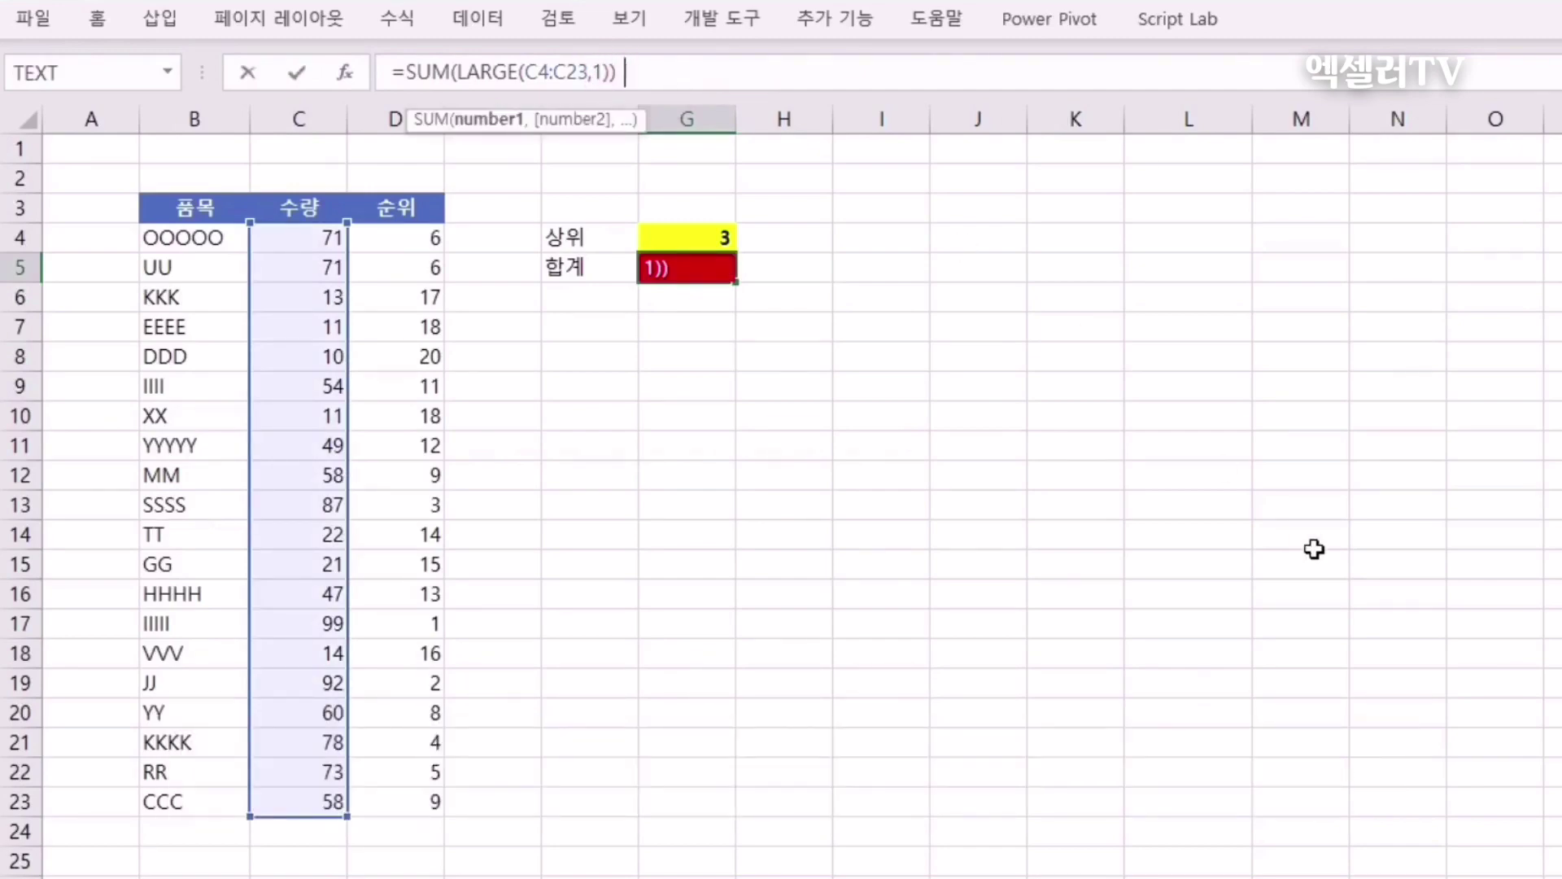
{"action": "type", "text": "+"}
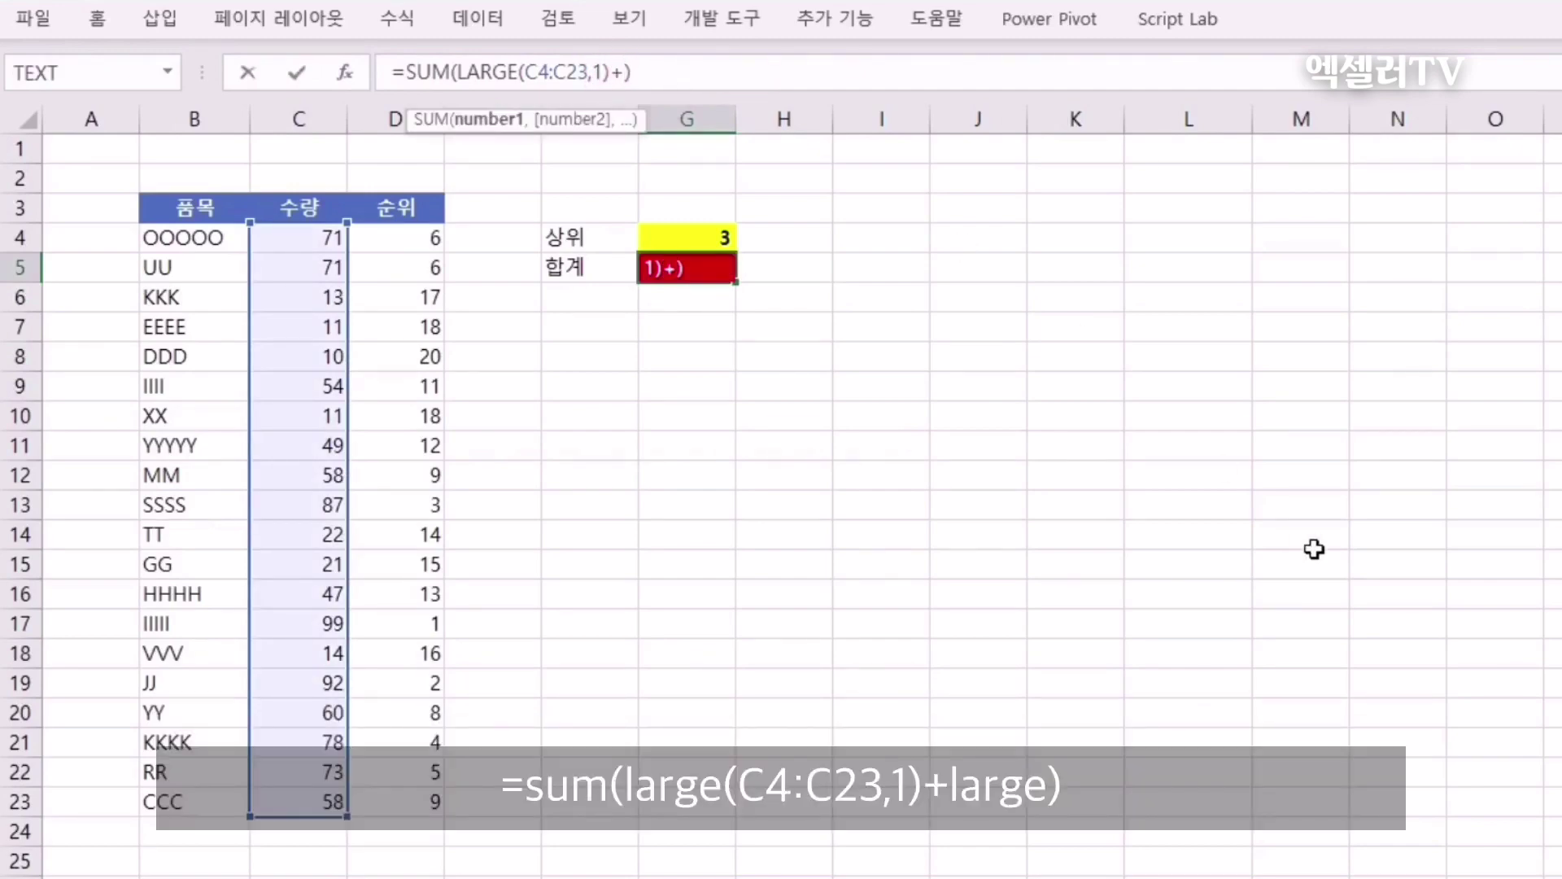
{"action": "type", "text": "large"}
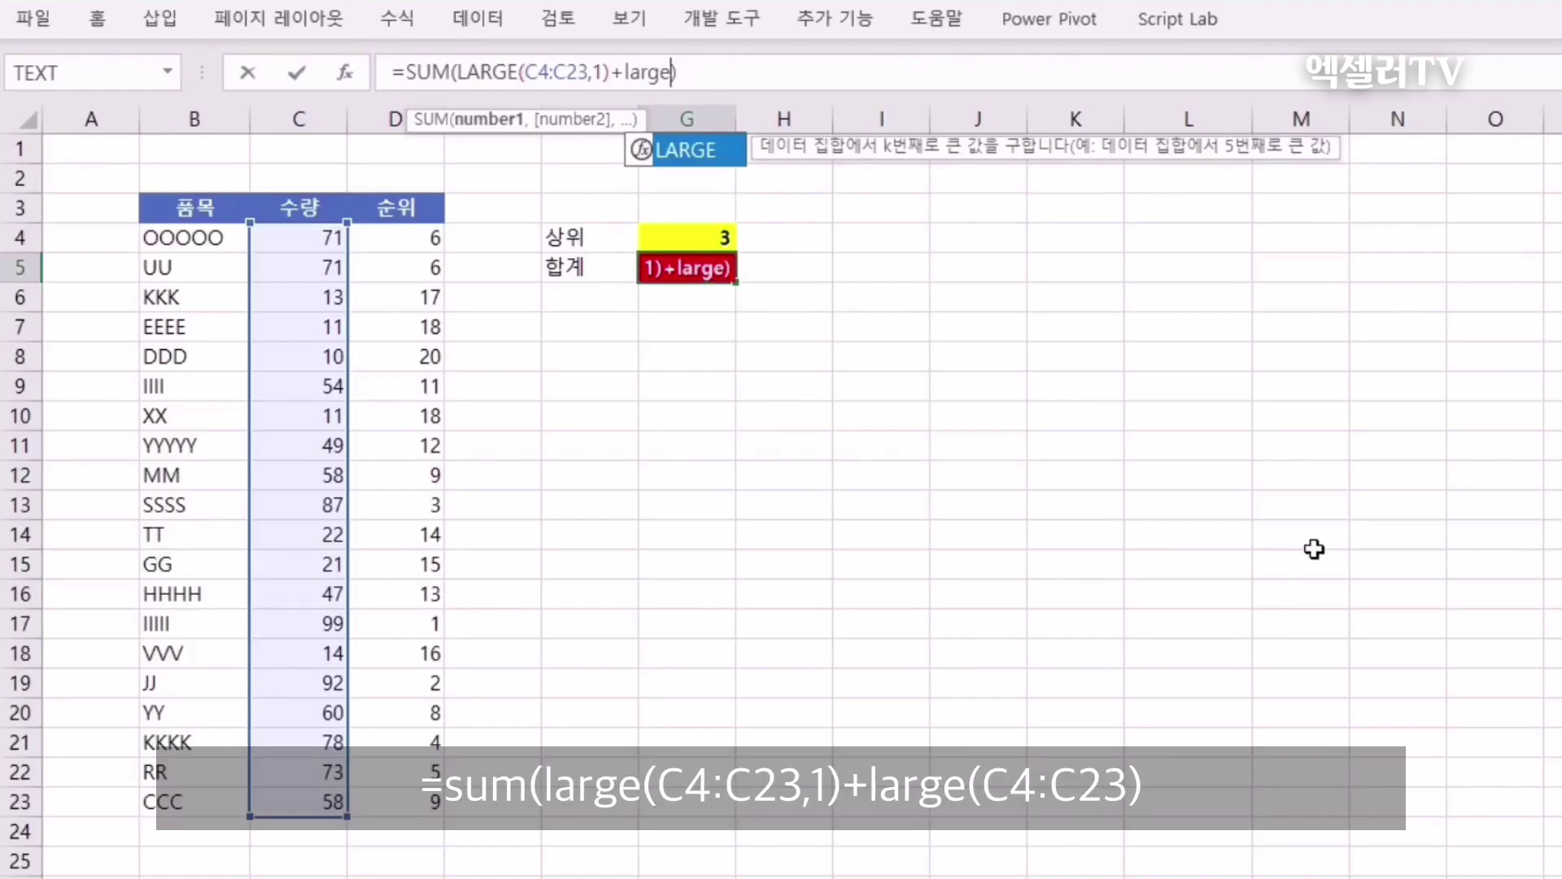
{"action": "type", "text": "("}
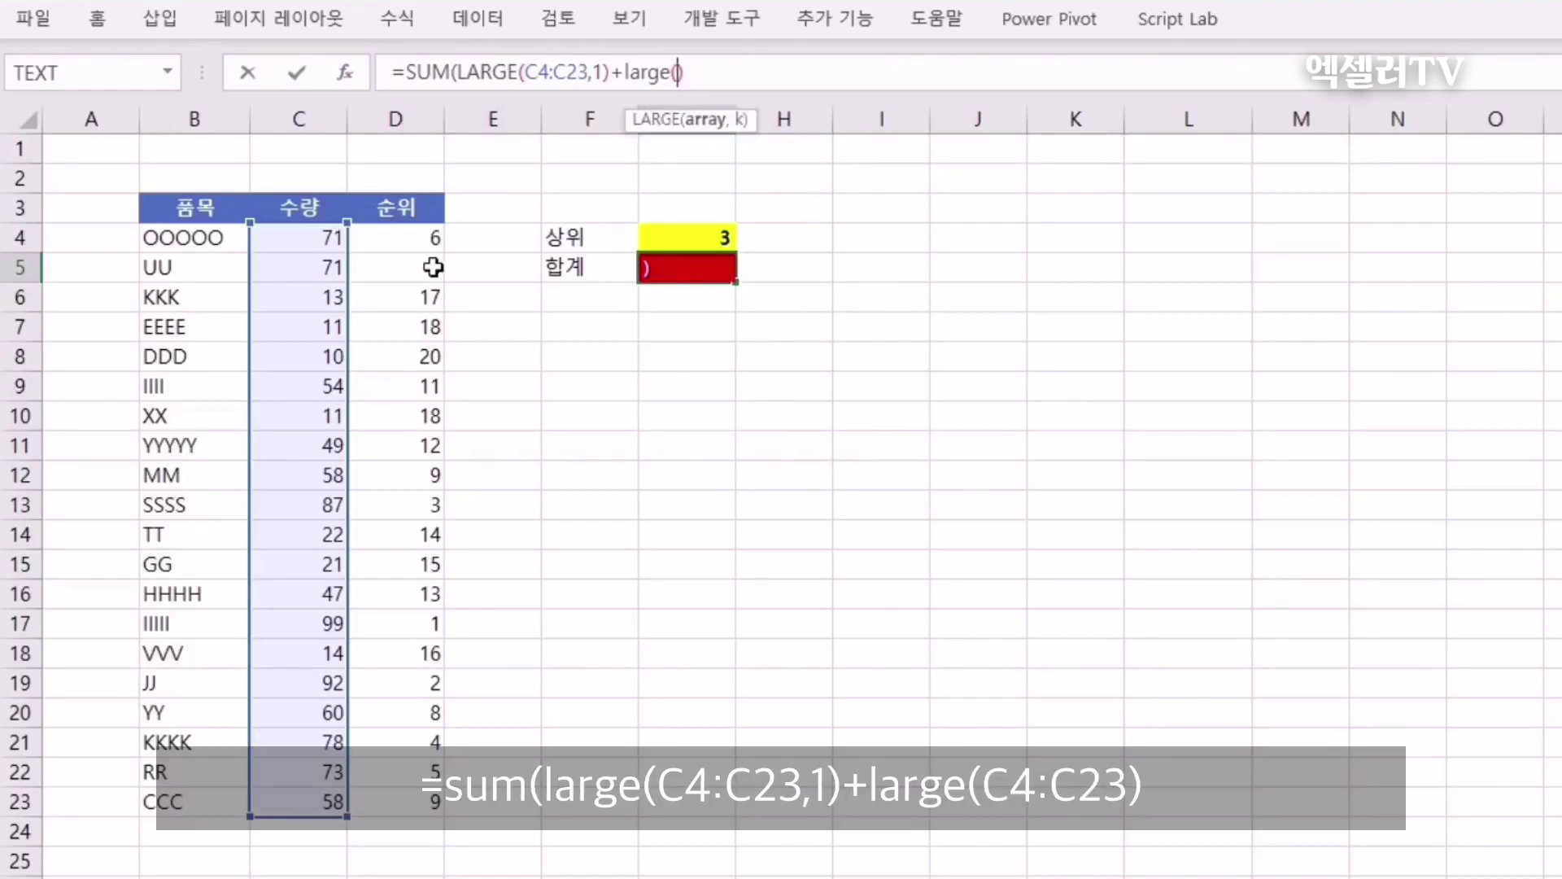
{"action": "left_click_drag", "start_coordinate": [286, 238], "coordinate": [322, 798]}
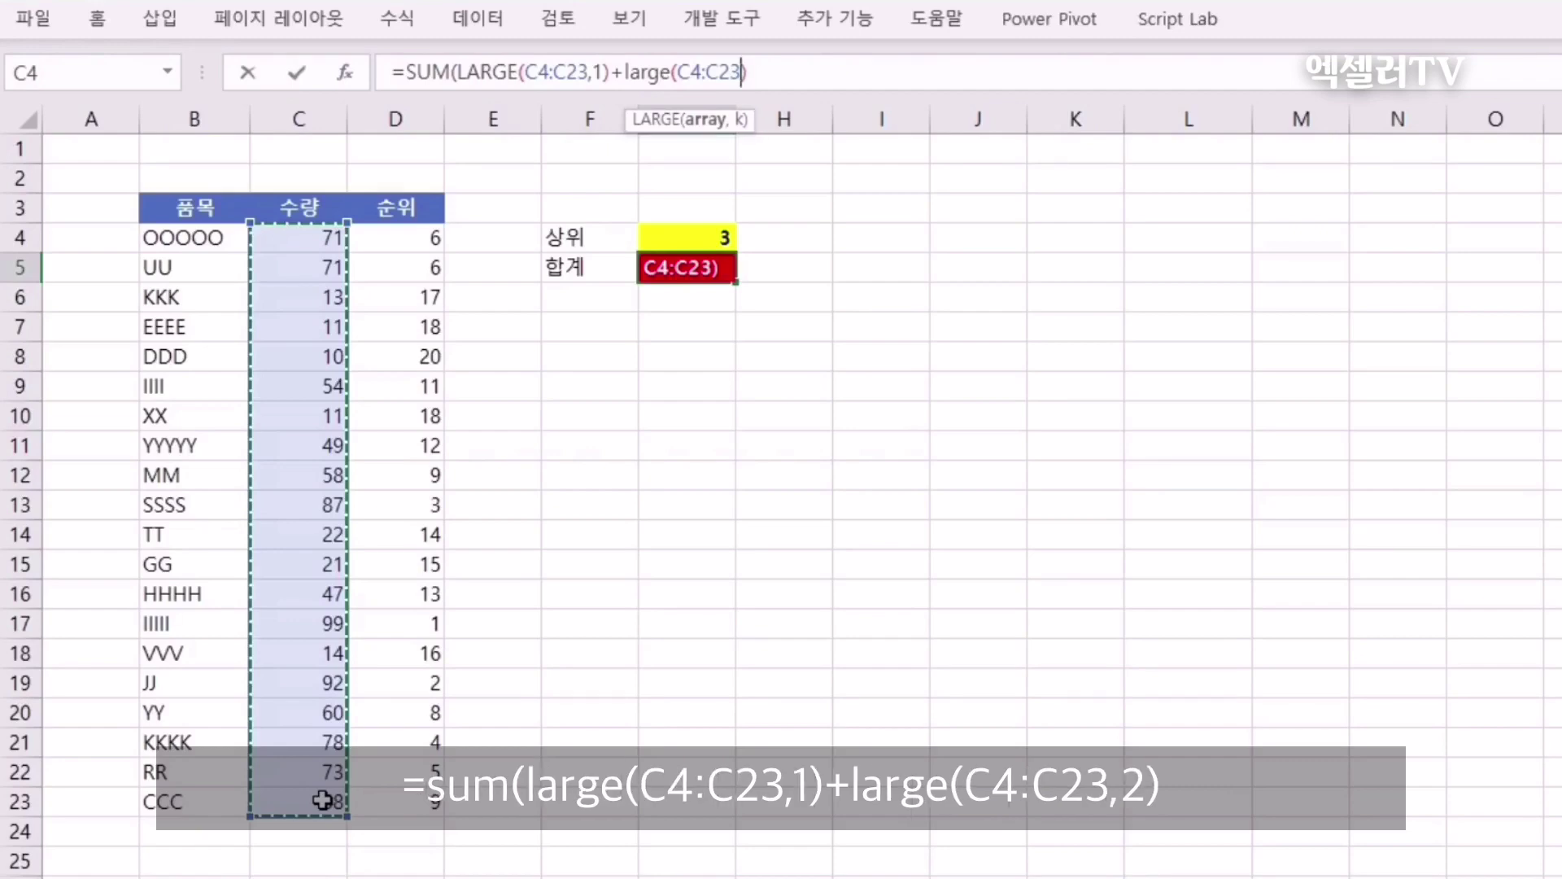
{"action": "type", "text": ",2"}
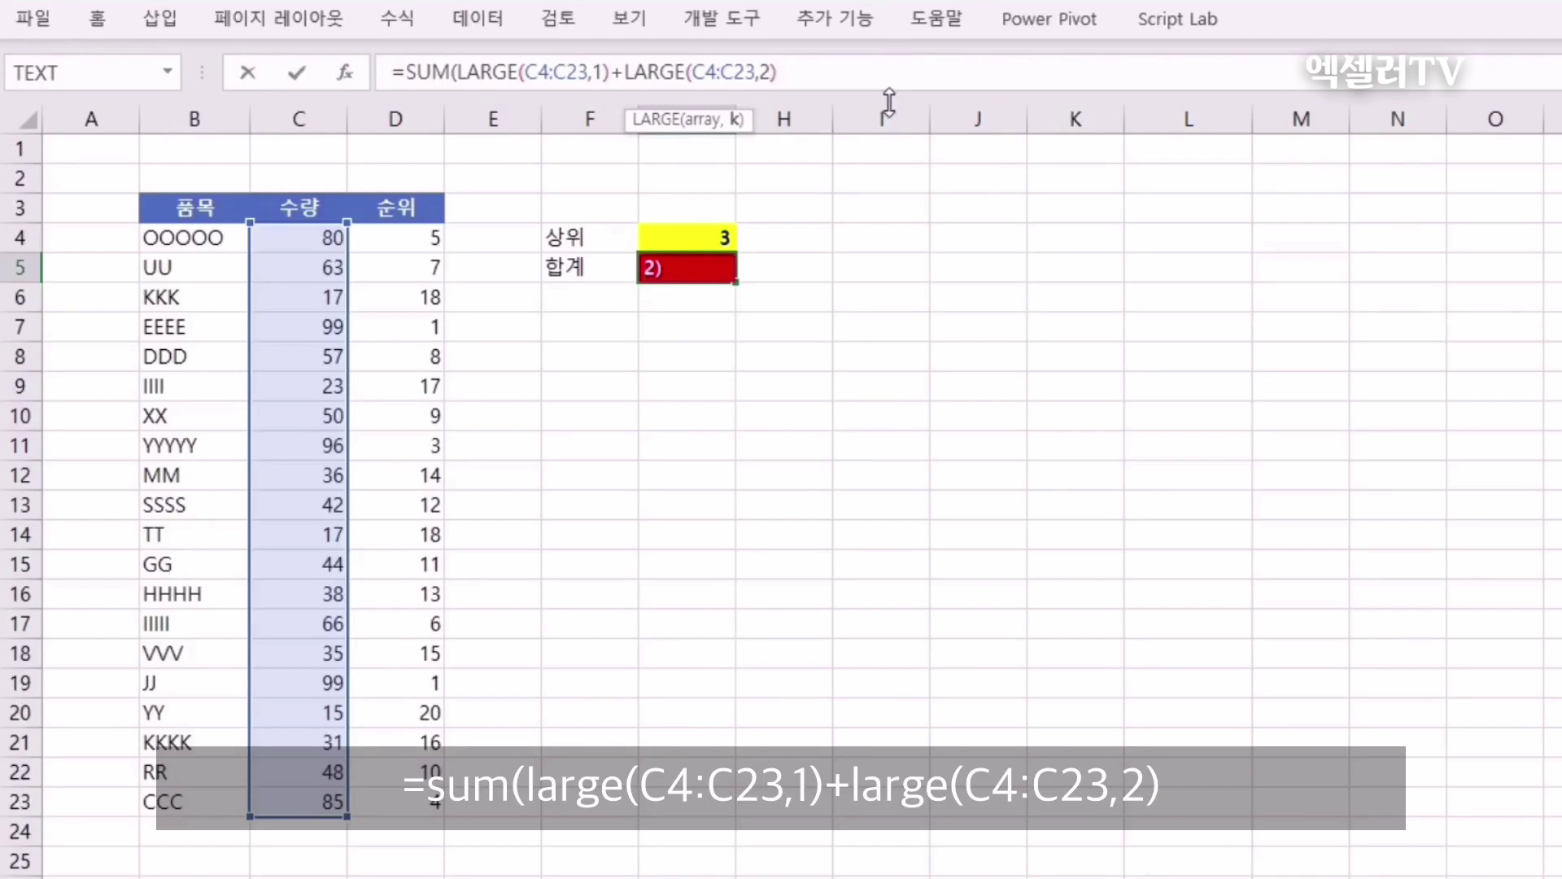
{"action": "type", "text": ")"}
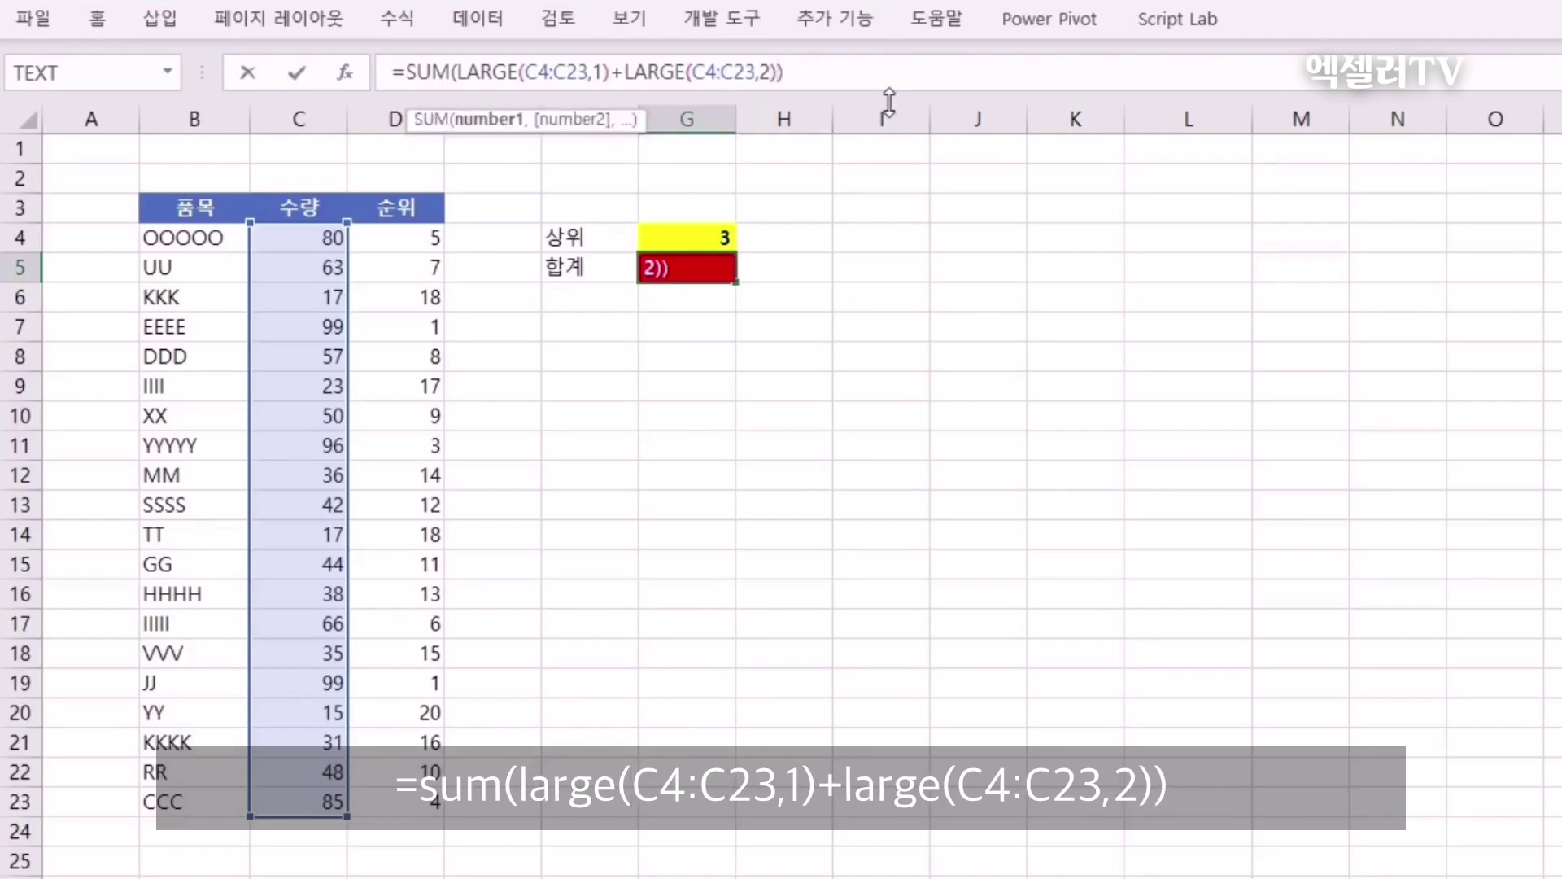
{"action": "key", "text": "Return"}
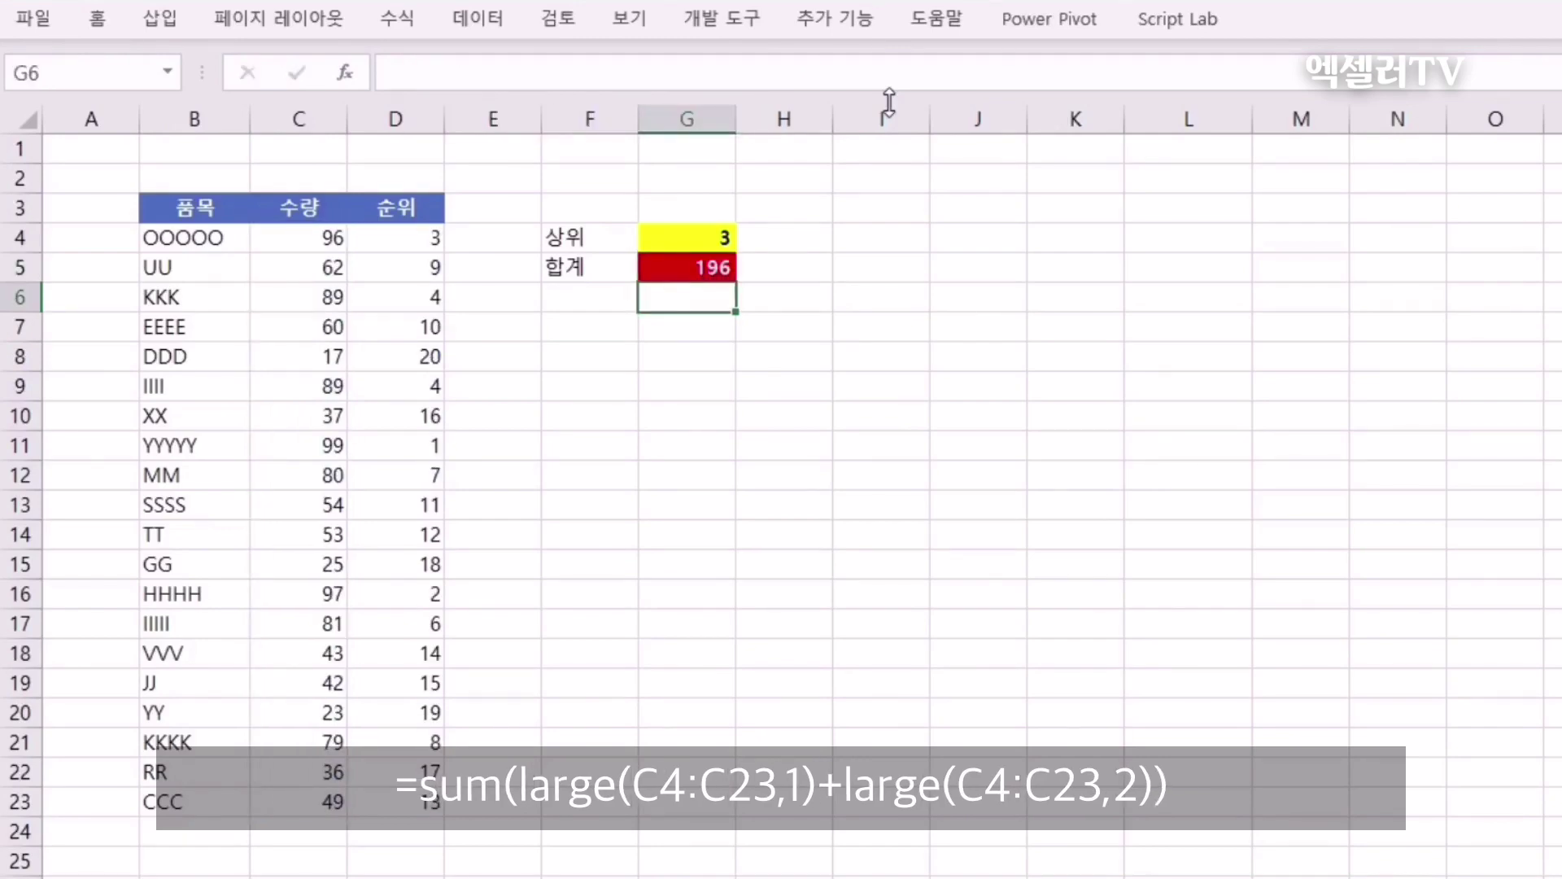
- Add +LARGE(C4:C23,3) inside the SUM in G5 so the third-largest 수량 value is included
{"action": "left_click", "coordinate": [715, 267]}
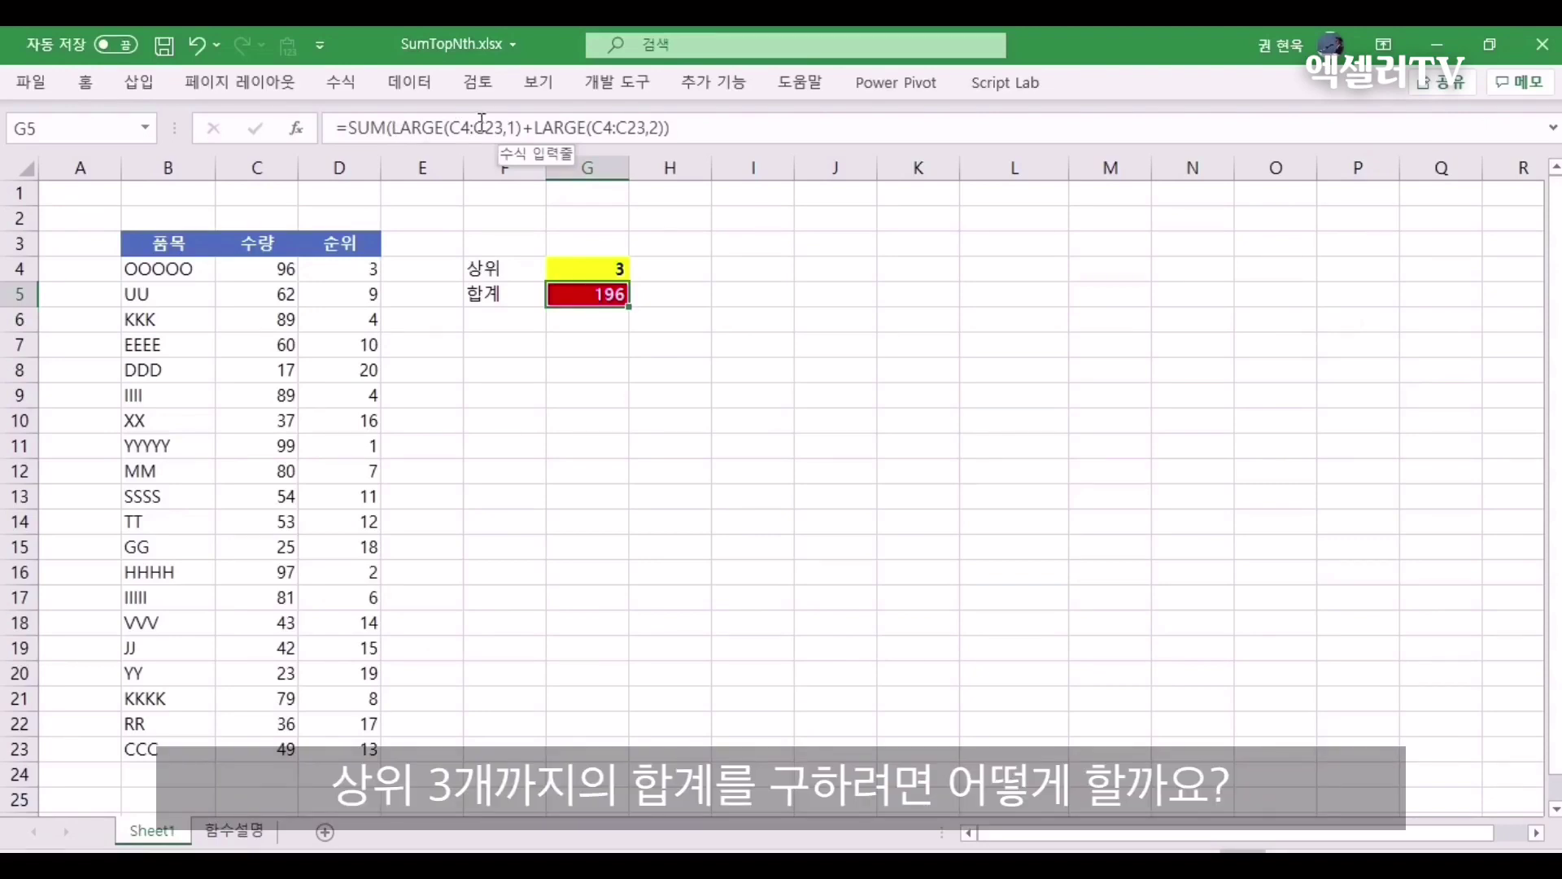
{"action": "left_click", "coordinate": [662, 129]}
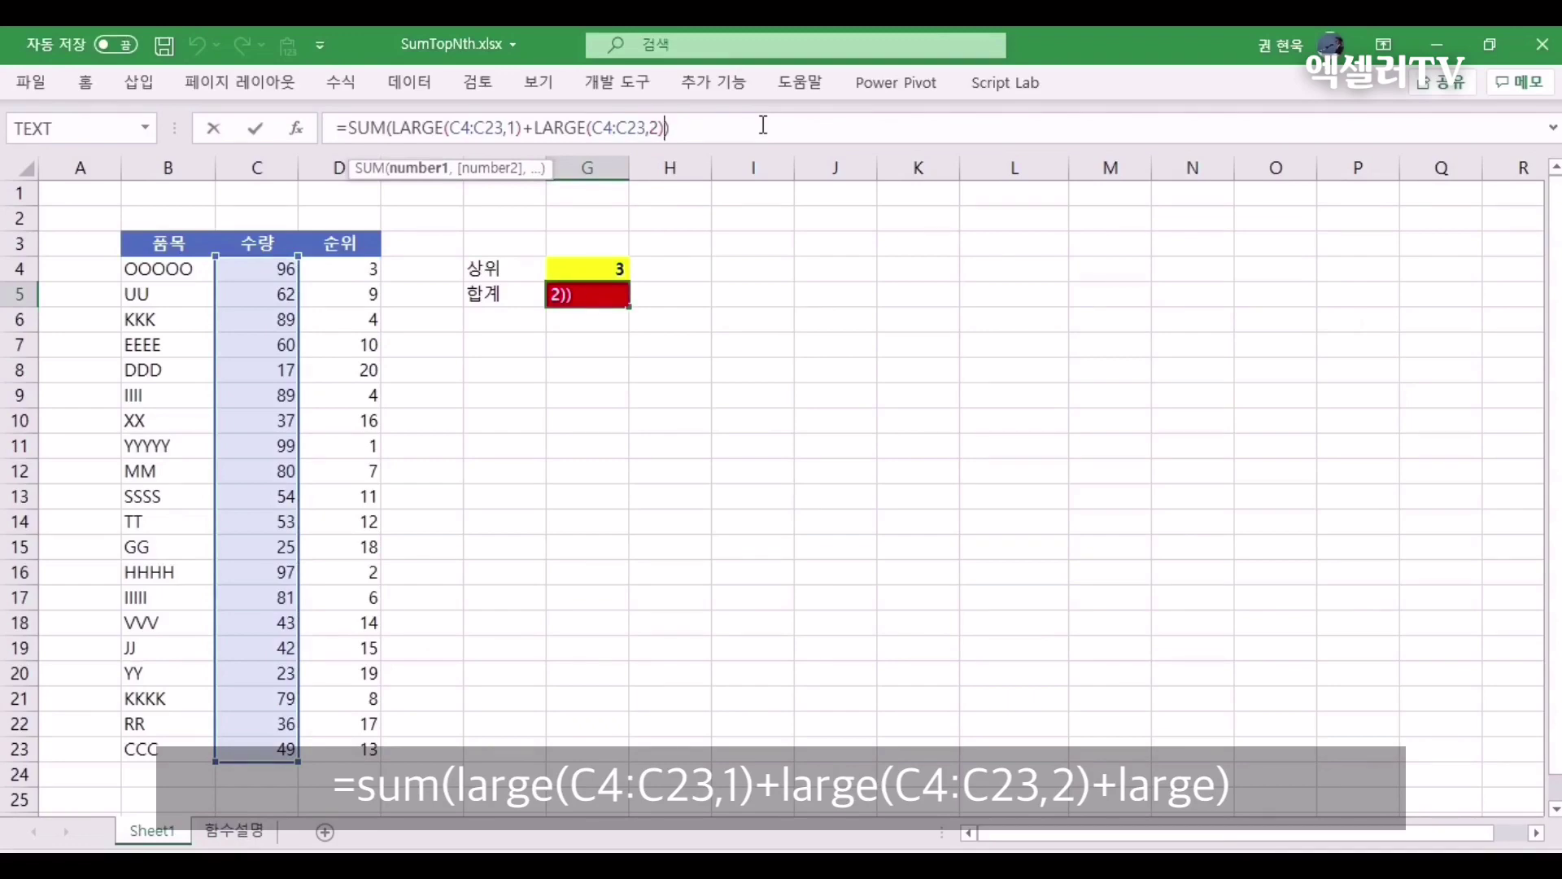
{"action": "type", "text": "+large"}
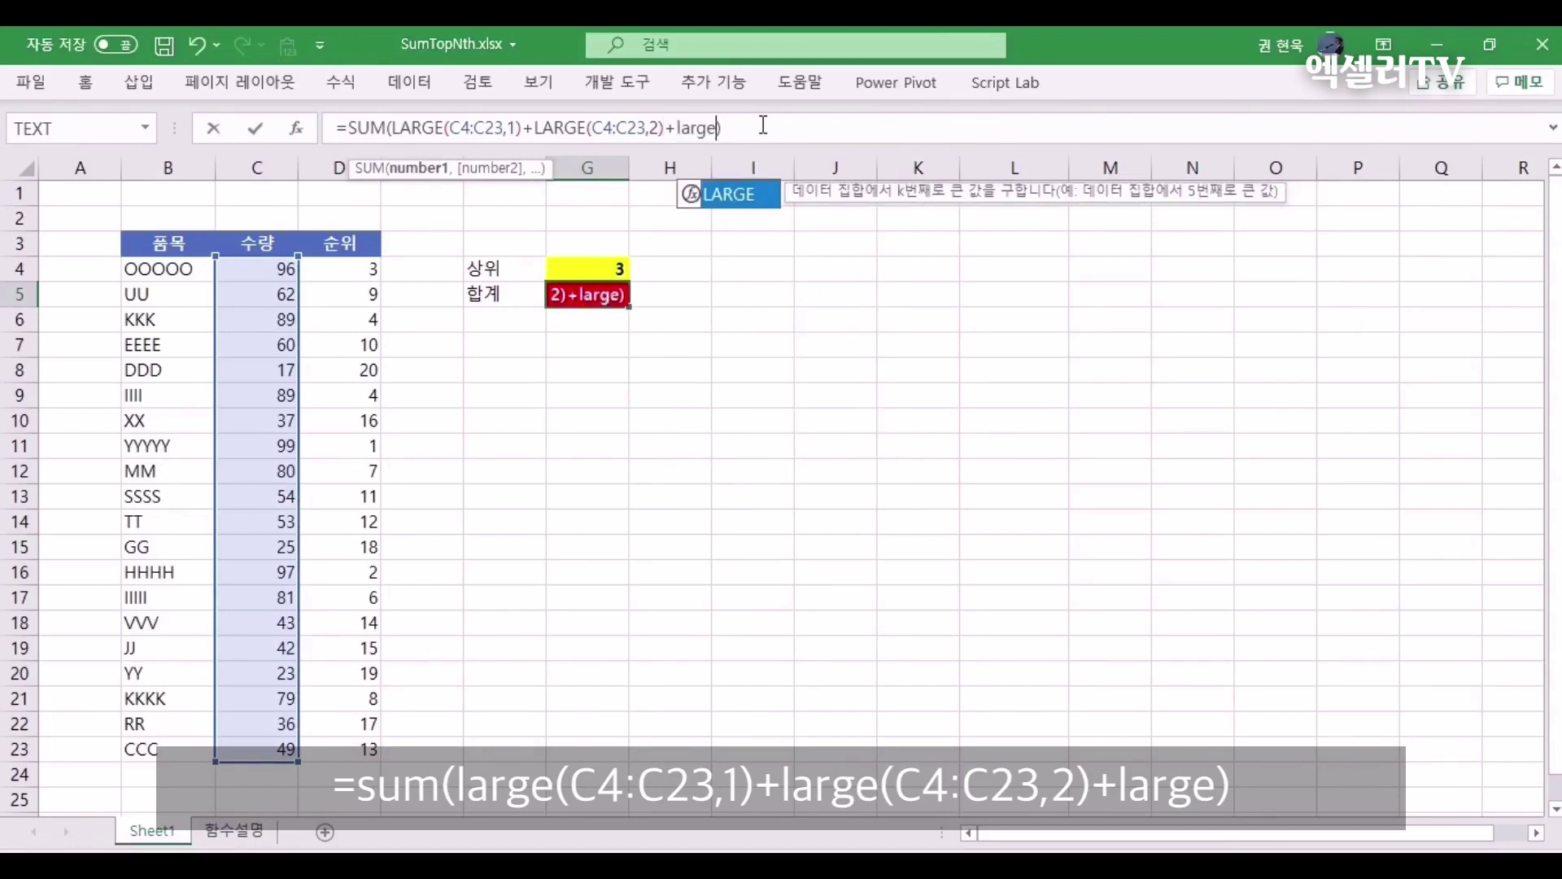
{"action": "type", "text": "("}
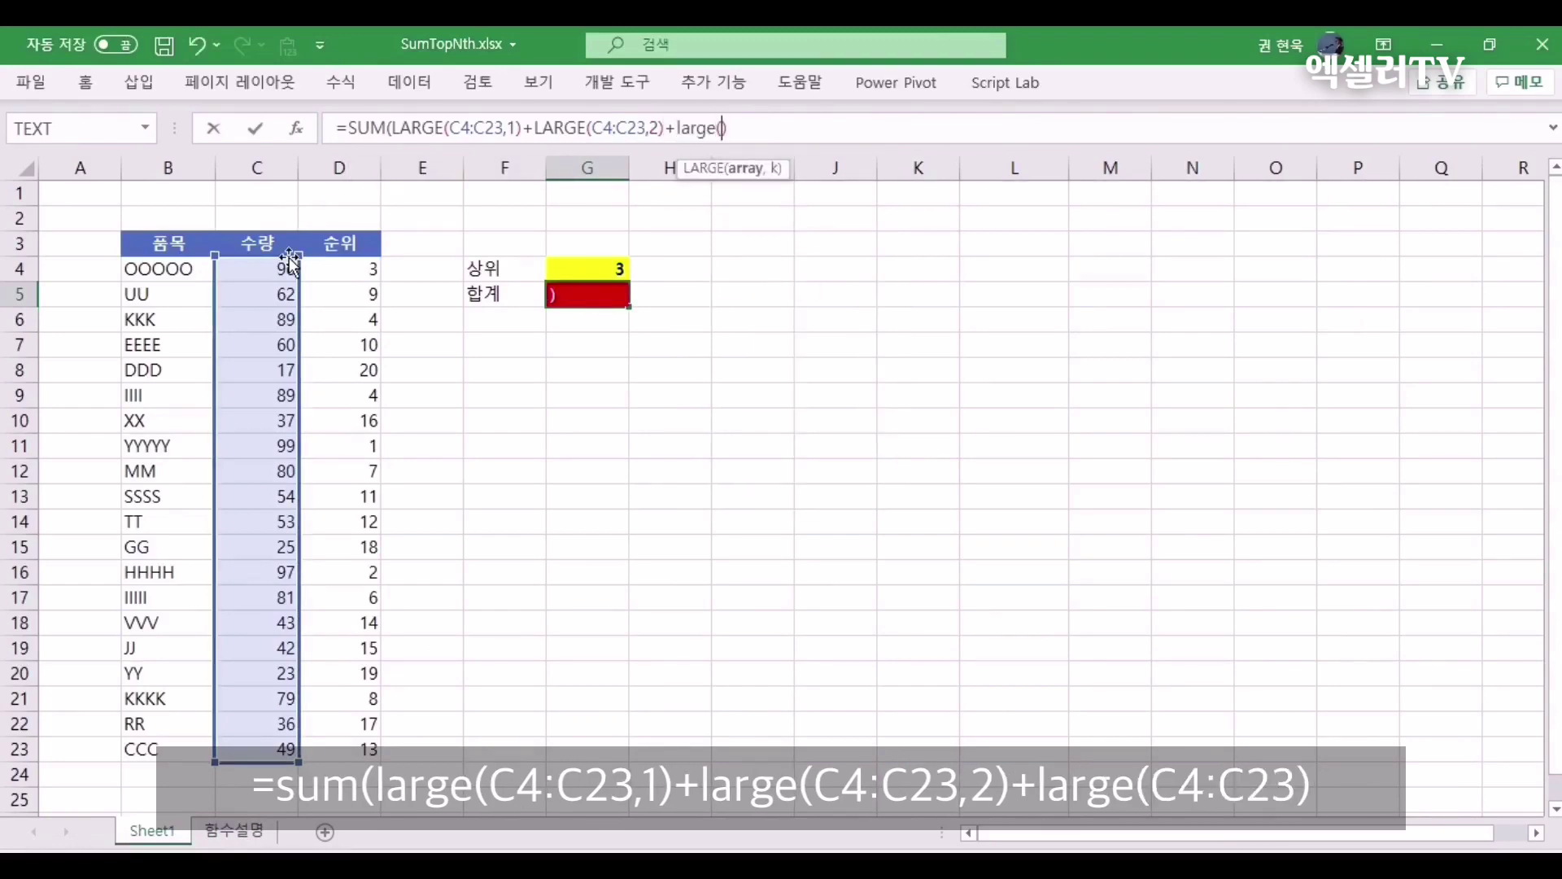
{"action": "left_click_drag", "start_coordinate": [244, 273], "coordinate": [253, 741]}
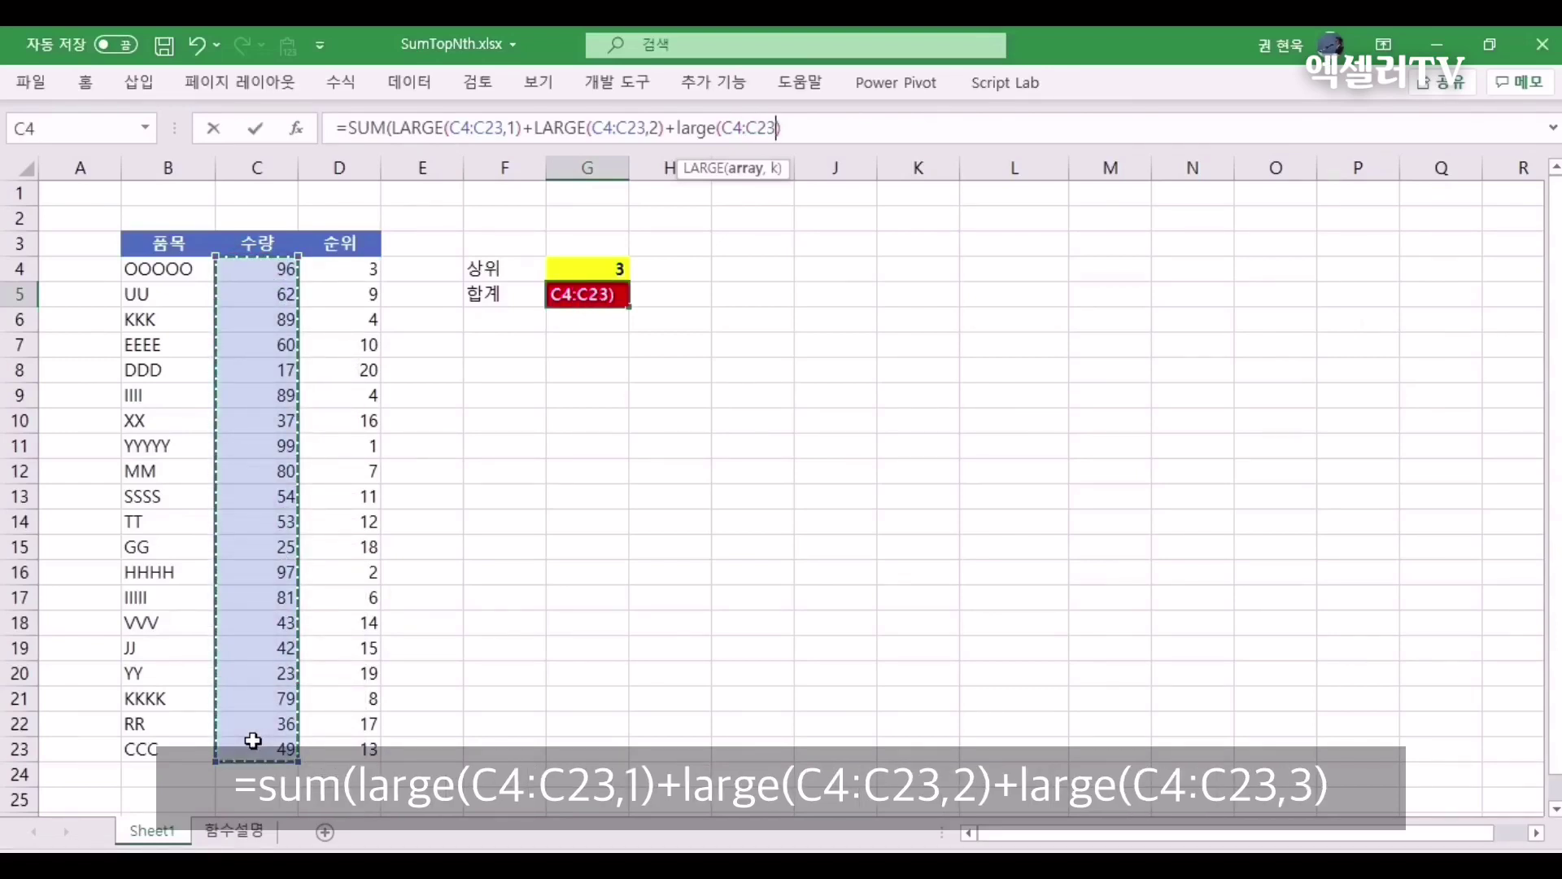
{"action": "type", "text": ",3)"}
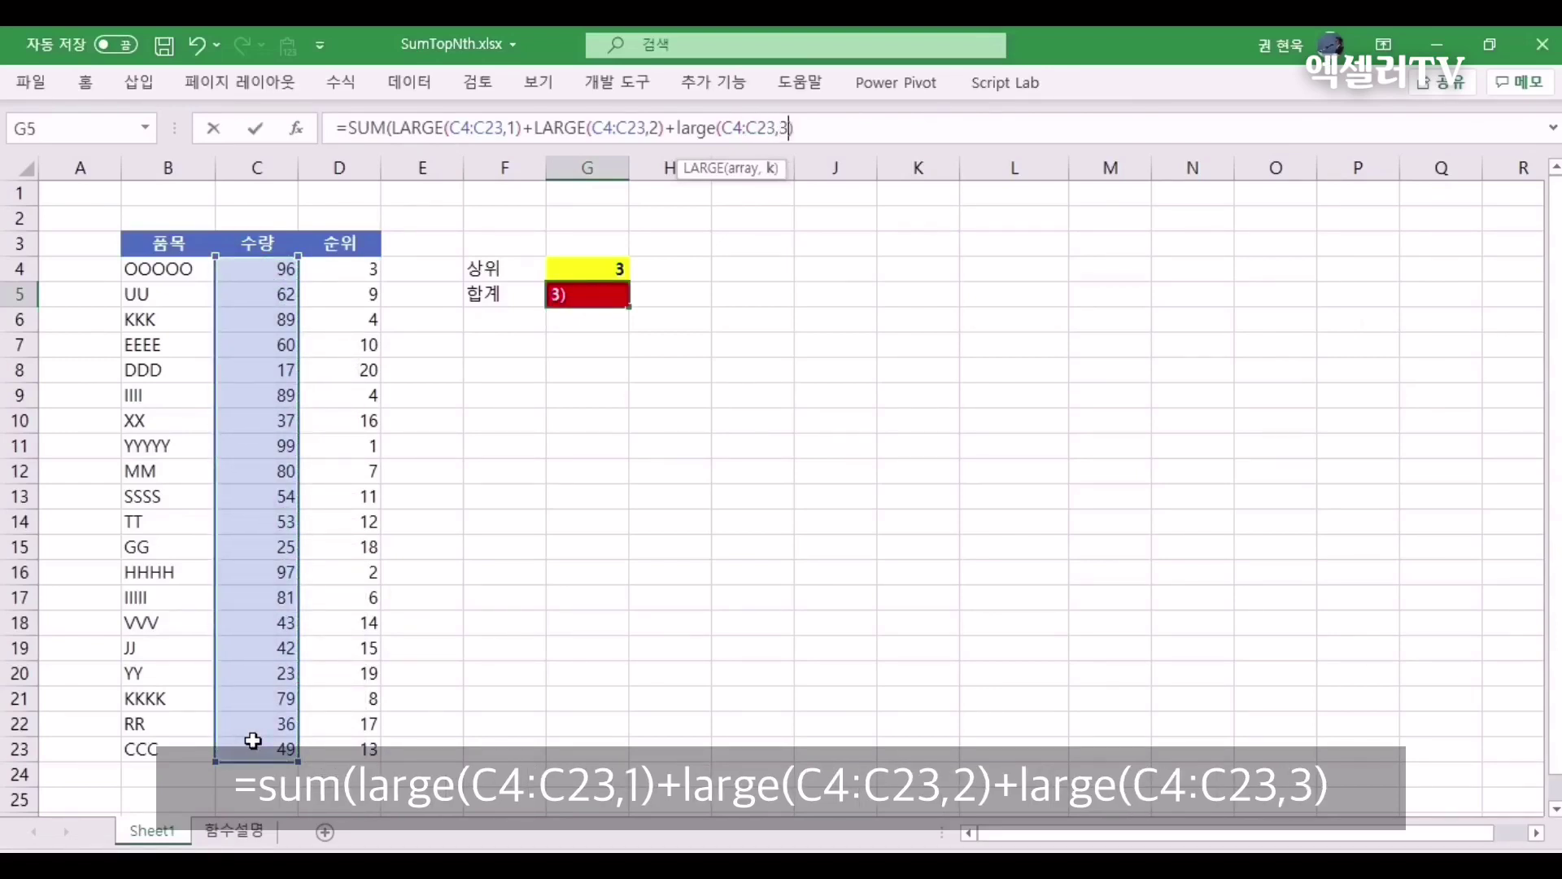
{"action": "type", "text": ")"}
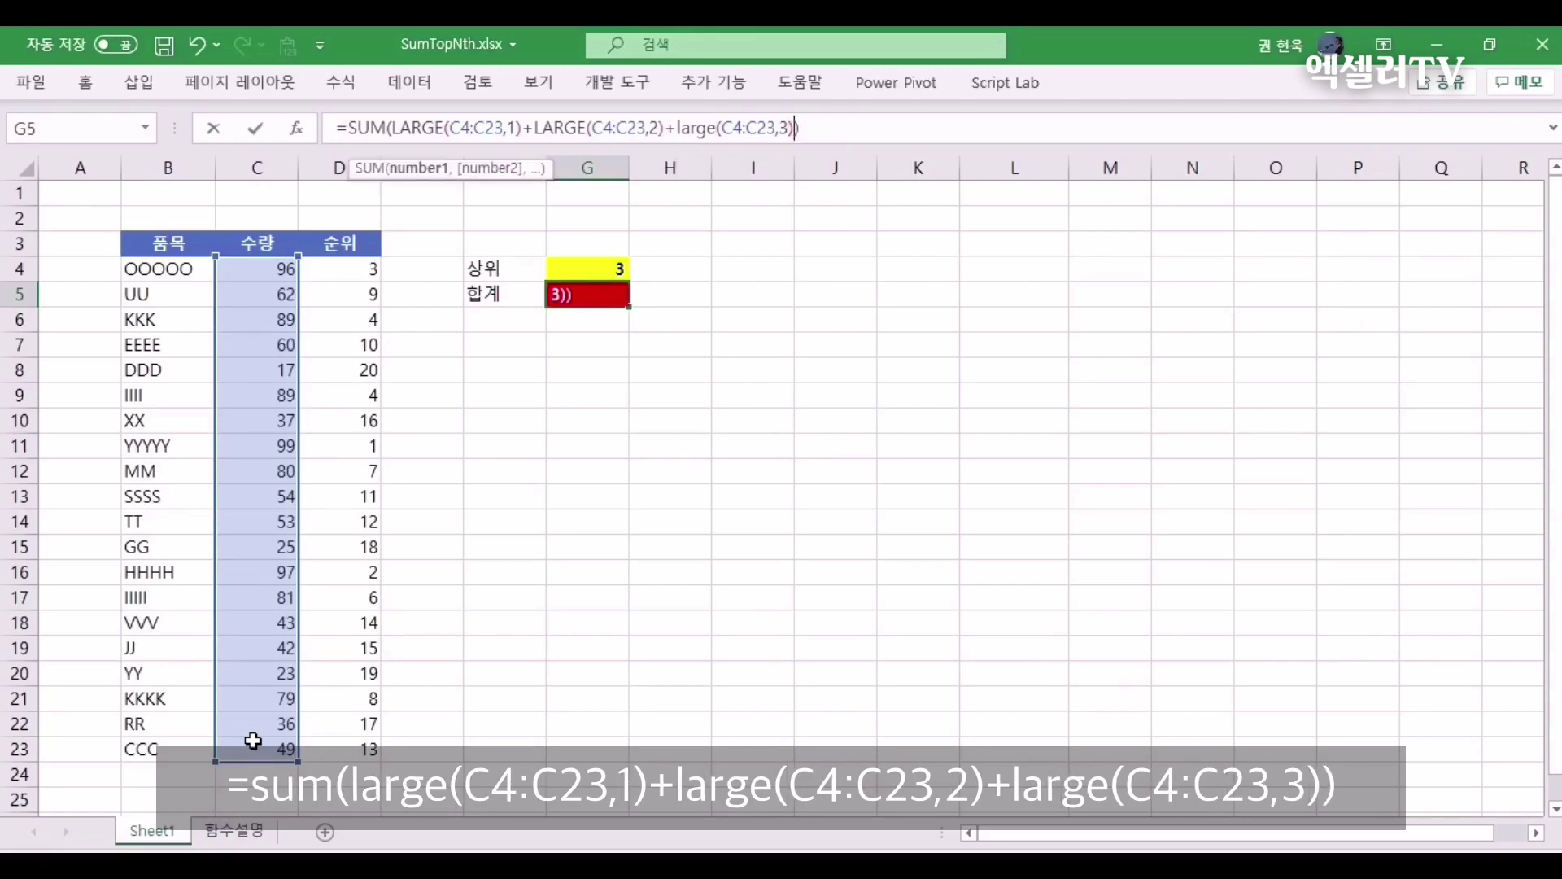
{"action": "key", "text": "Return"}
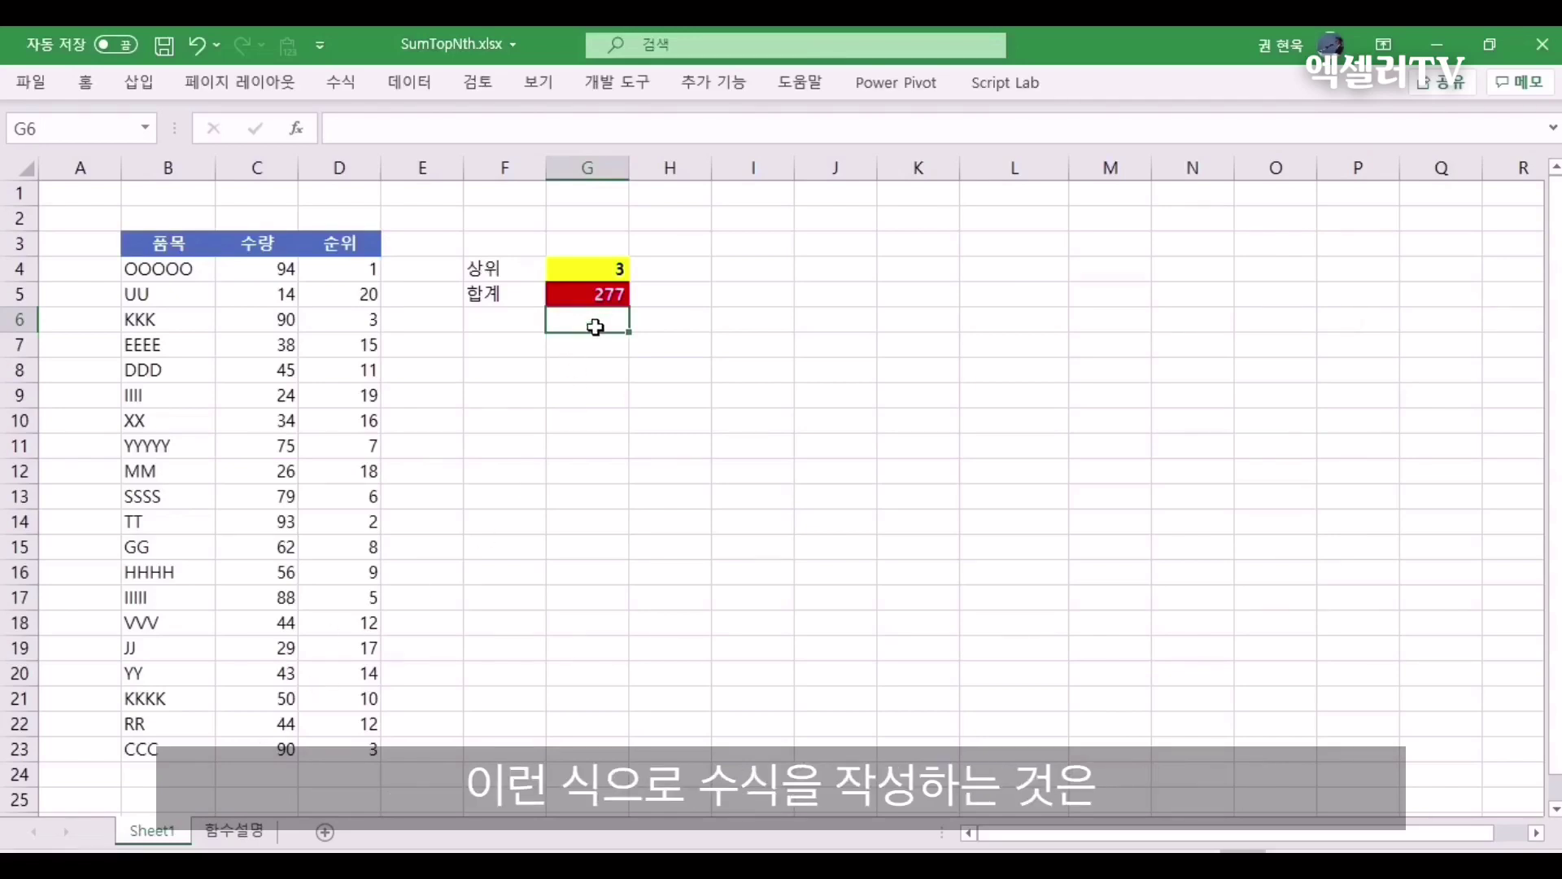
- Enter =SUM(LARGE(C4:C23,ROW(1:3))) in G7 as an array formula to total the three largest 수량 values
{"action": "left_click", "coordinate": [598, 293]}
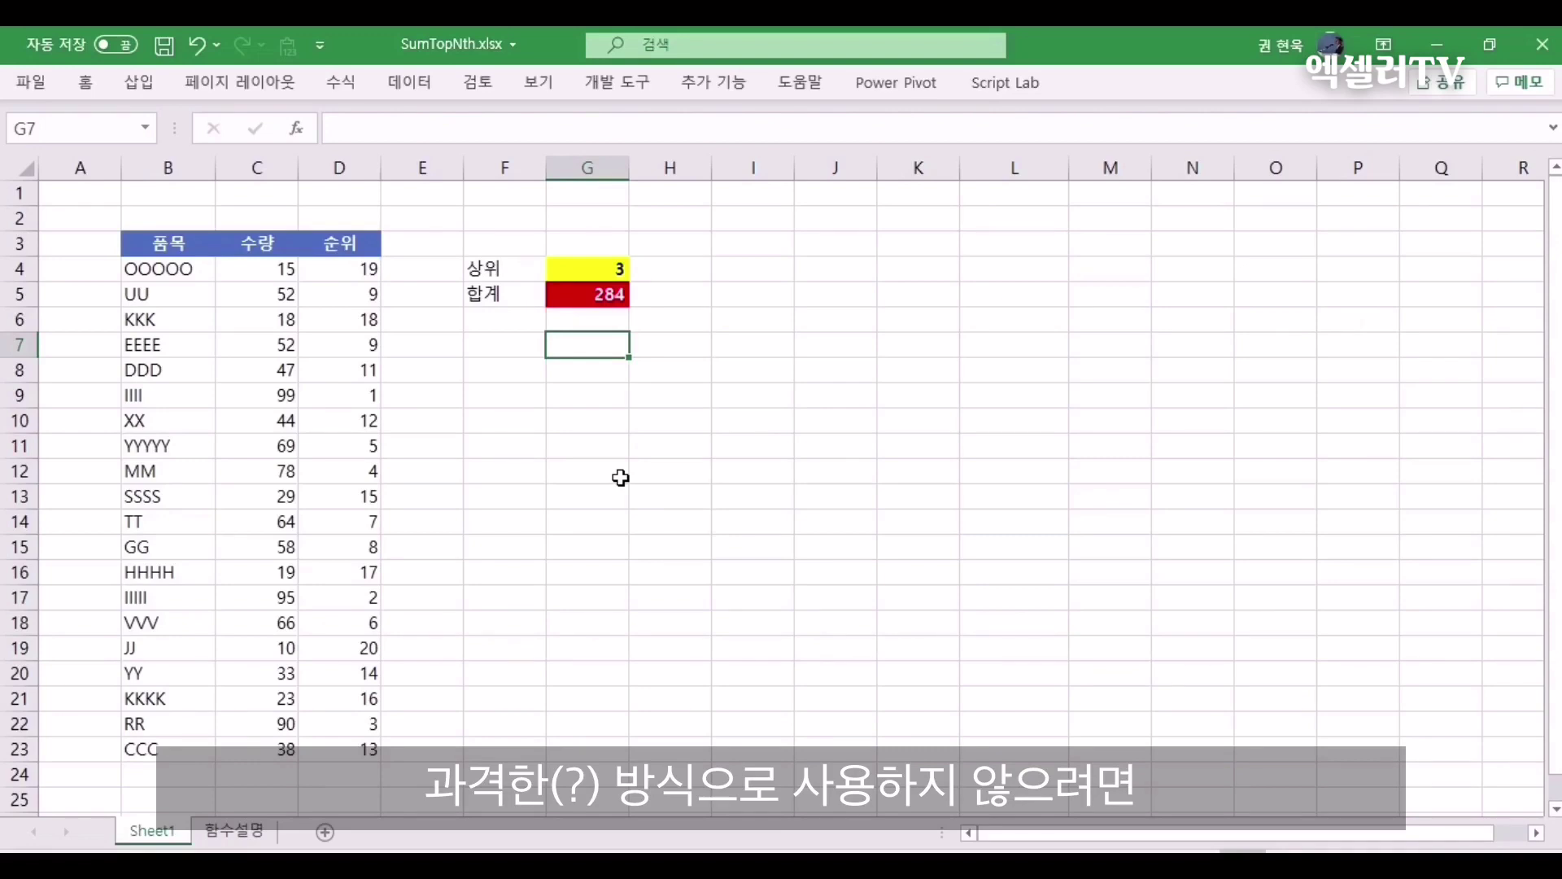
{"action": "type", "text": "=s"}
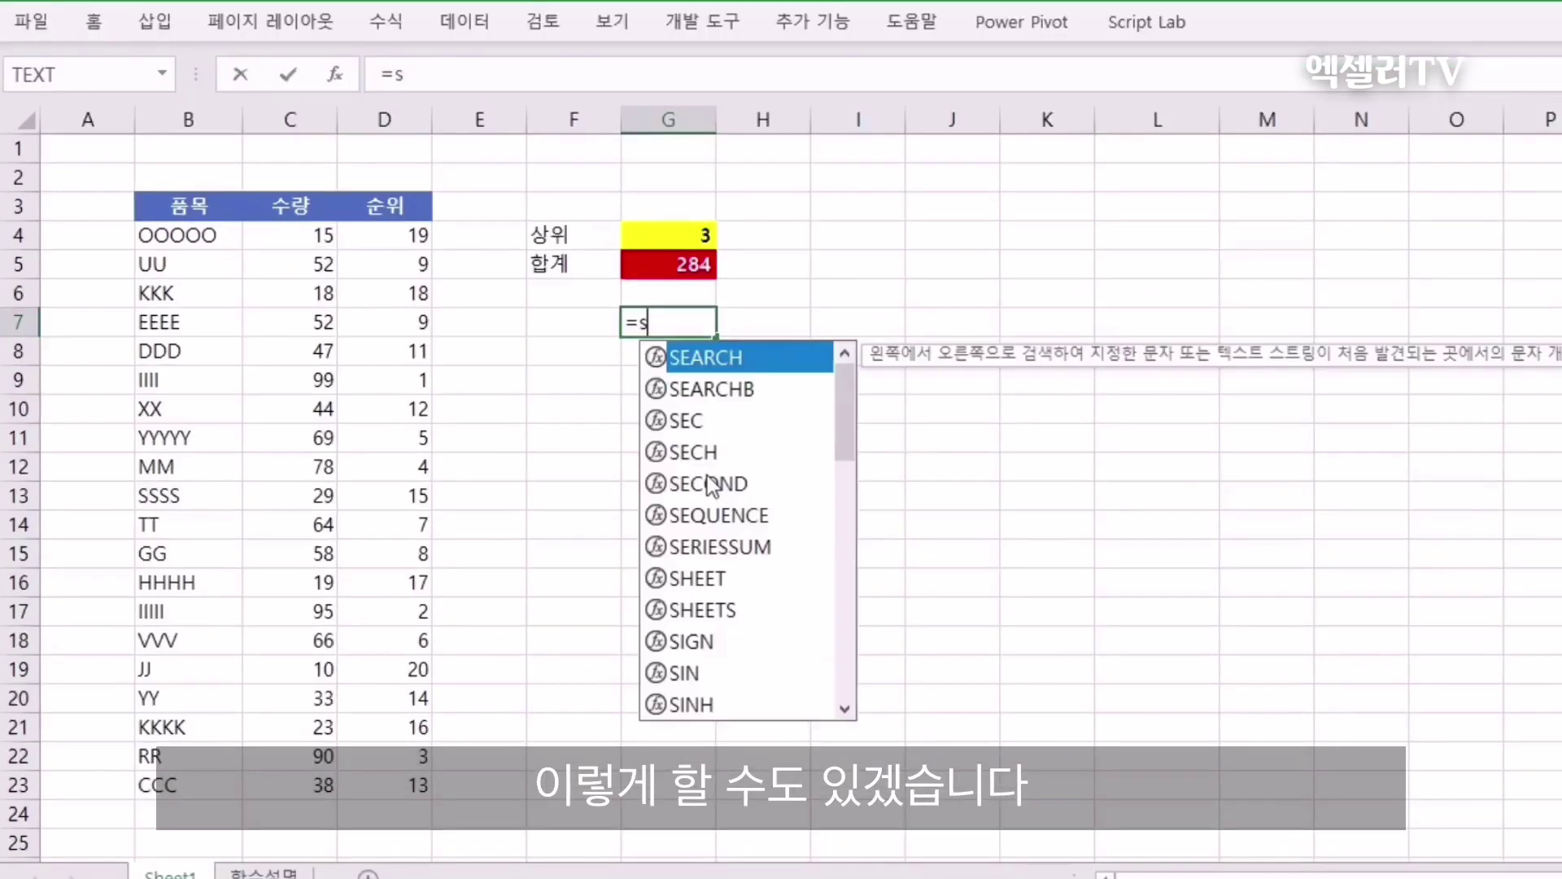
{"action": "type", "text": "um("}
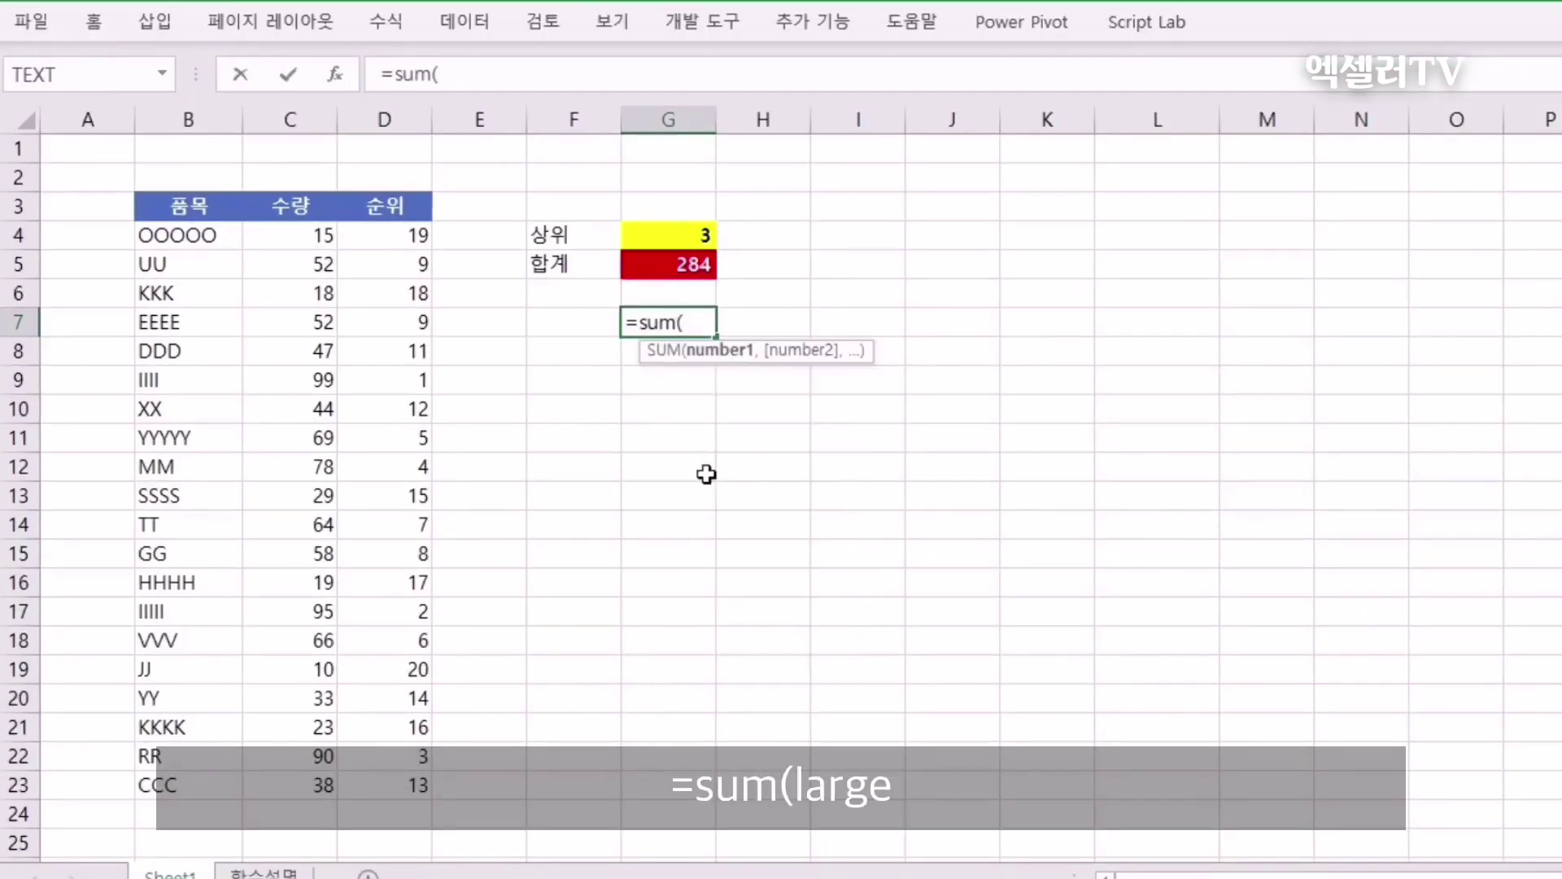
{"action": "type", "text": "large("}
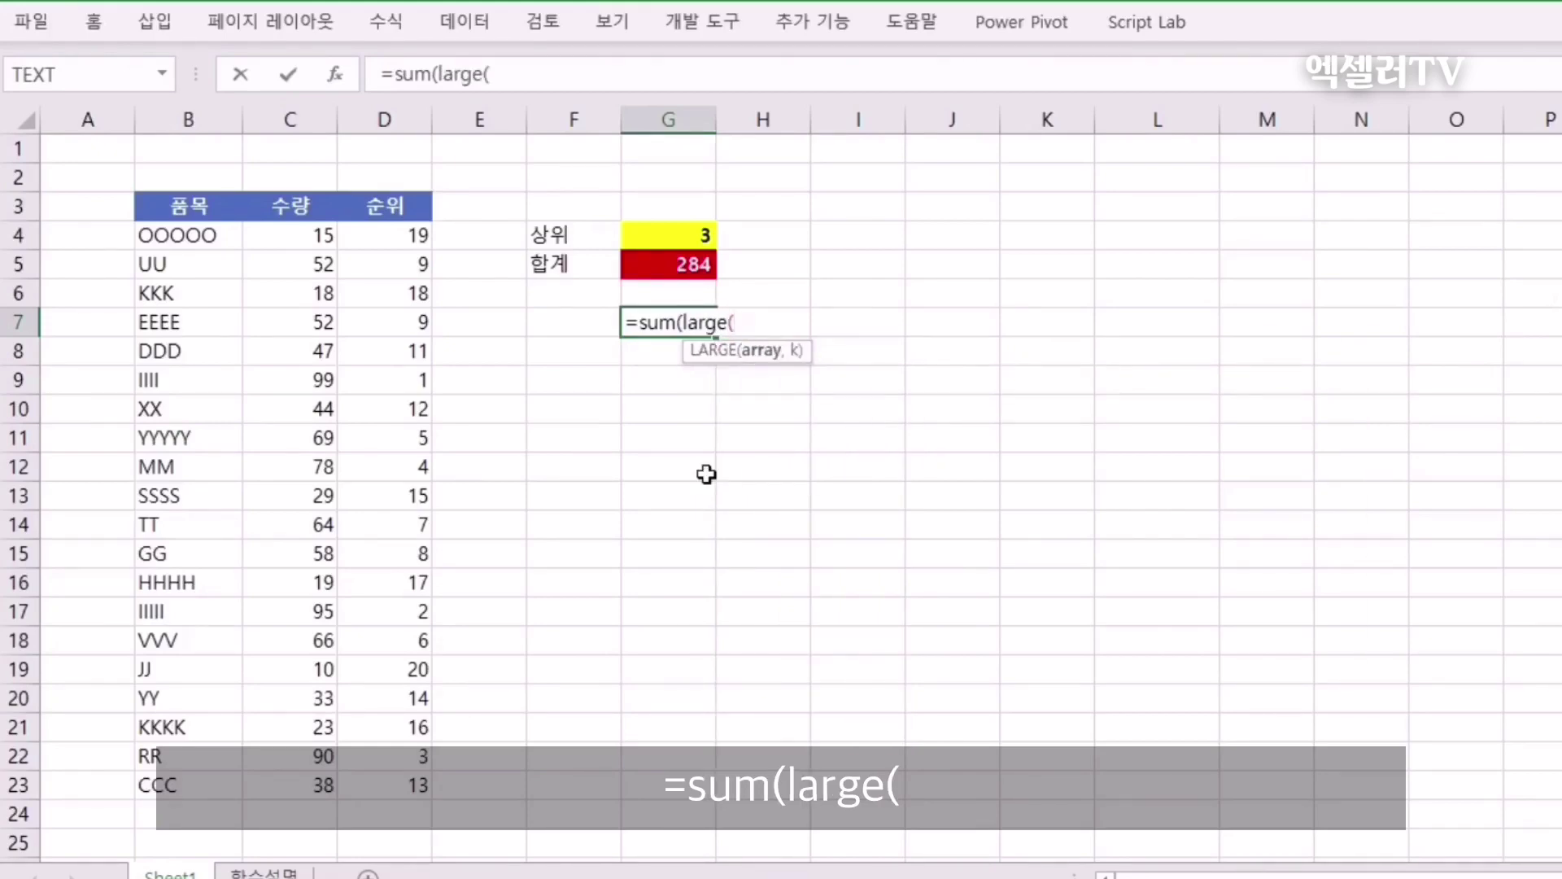
{"action": "left_click_drag", "start_coordinate": [279, 236], "coordinate": [296, 773]}
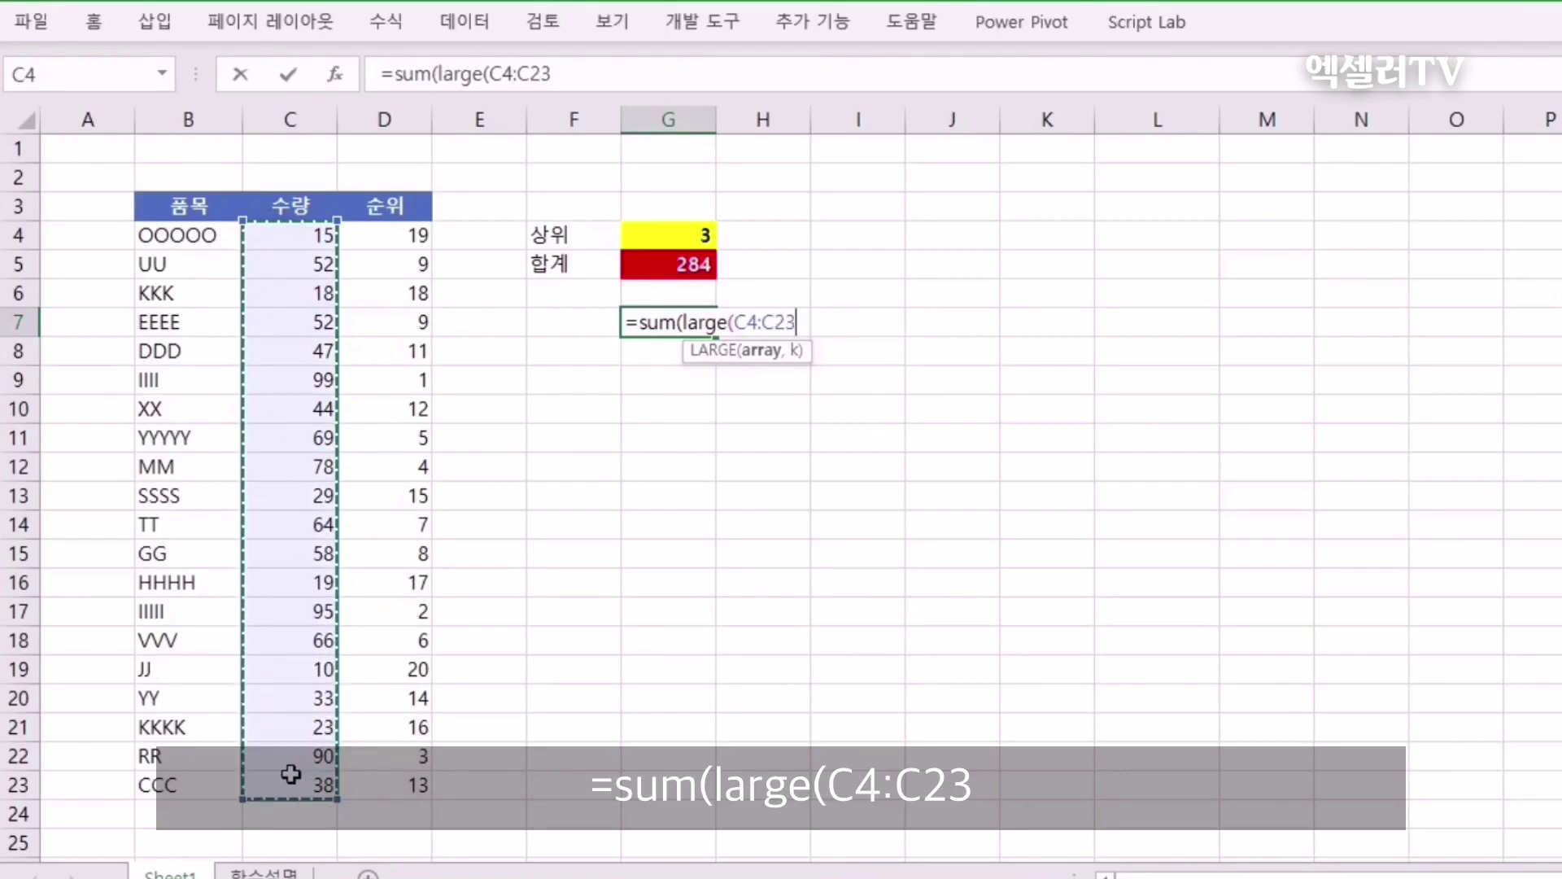
{"action": "type", "text": ","}
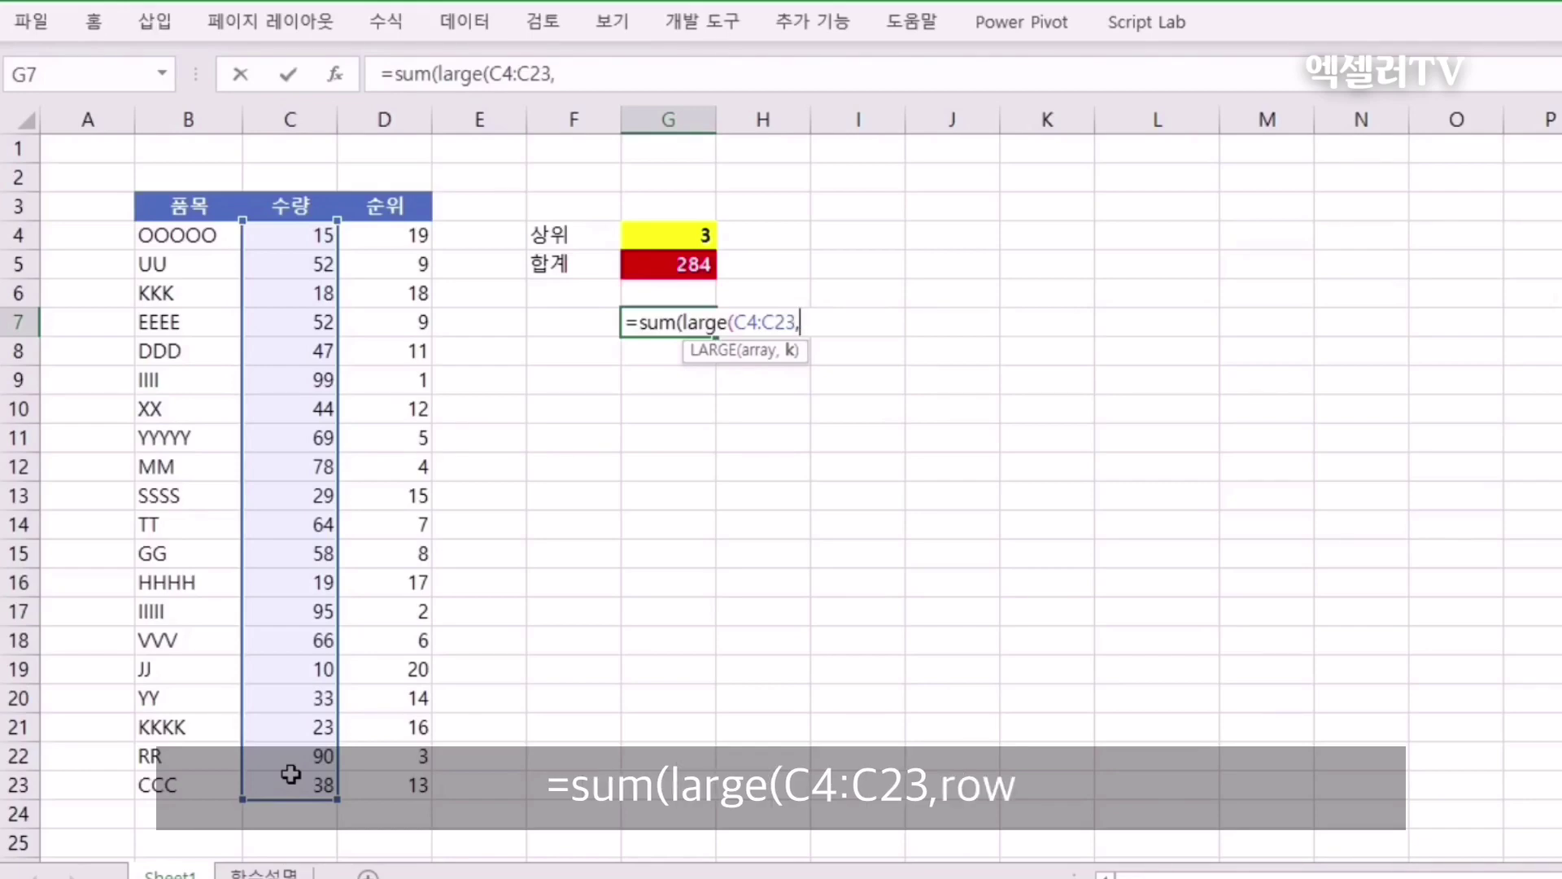
{"action": "type", "text": "row("}
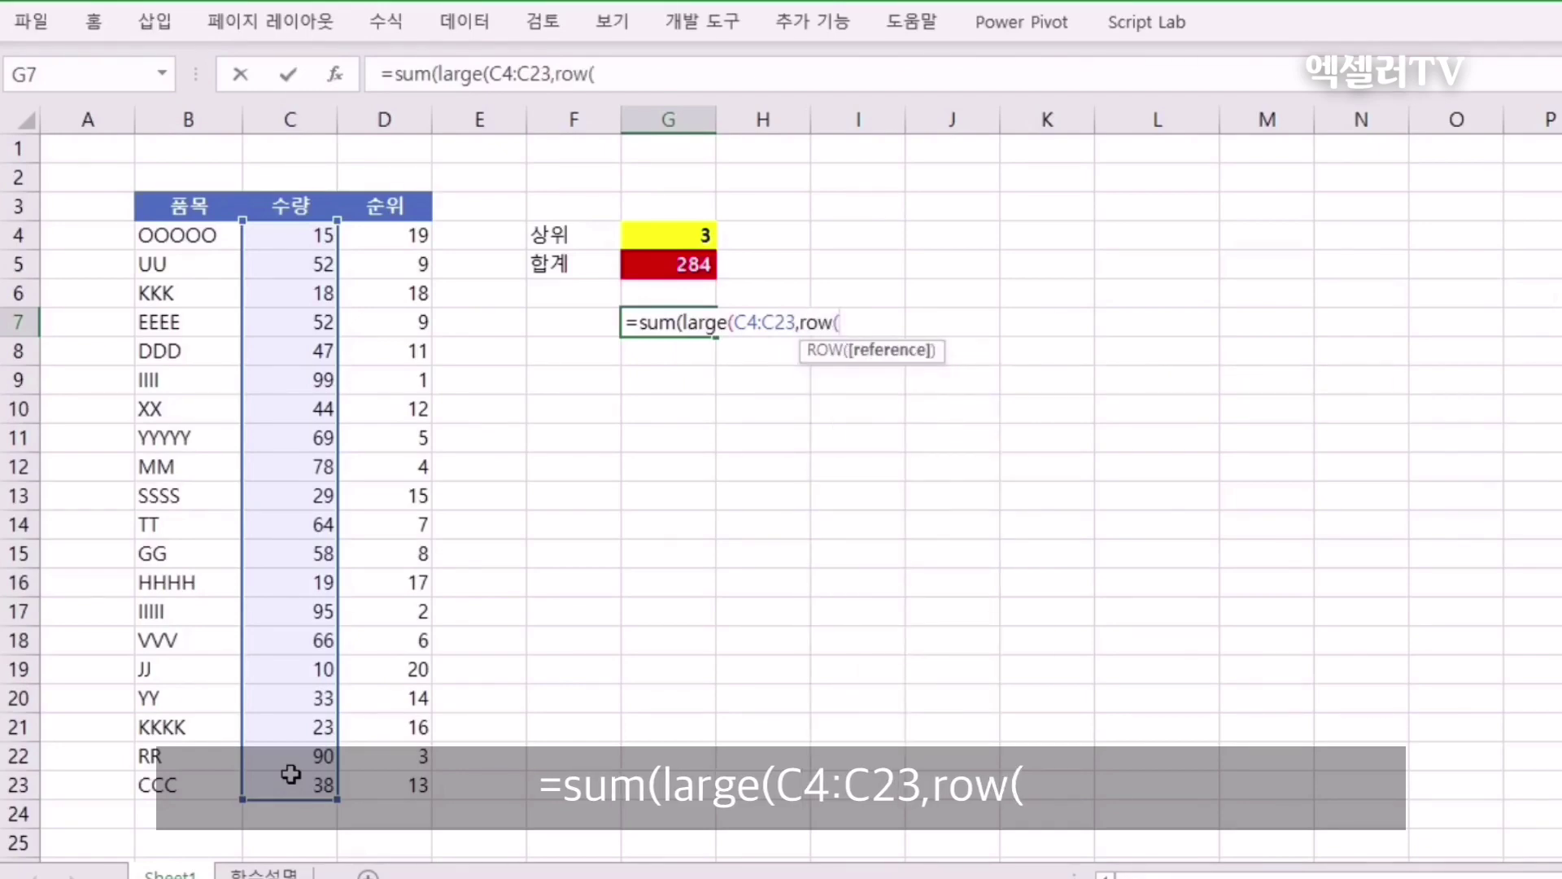
{"action": "type", "text": "1"}
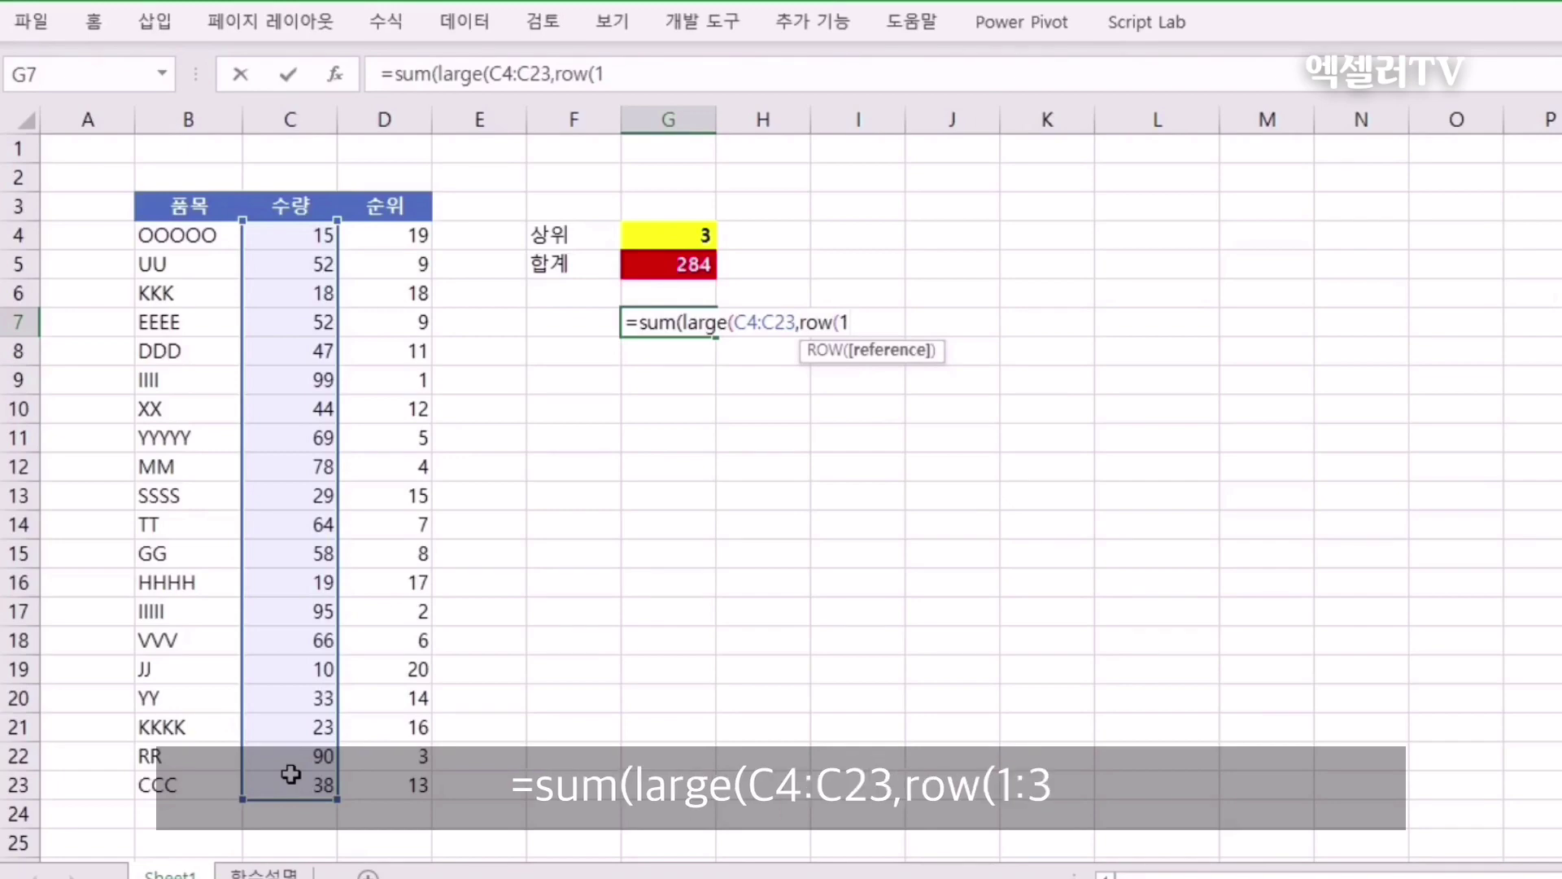
{"action": "type", "text": ":3"}
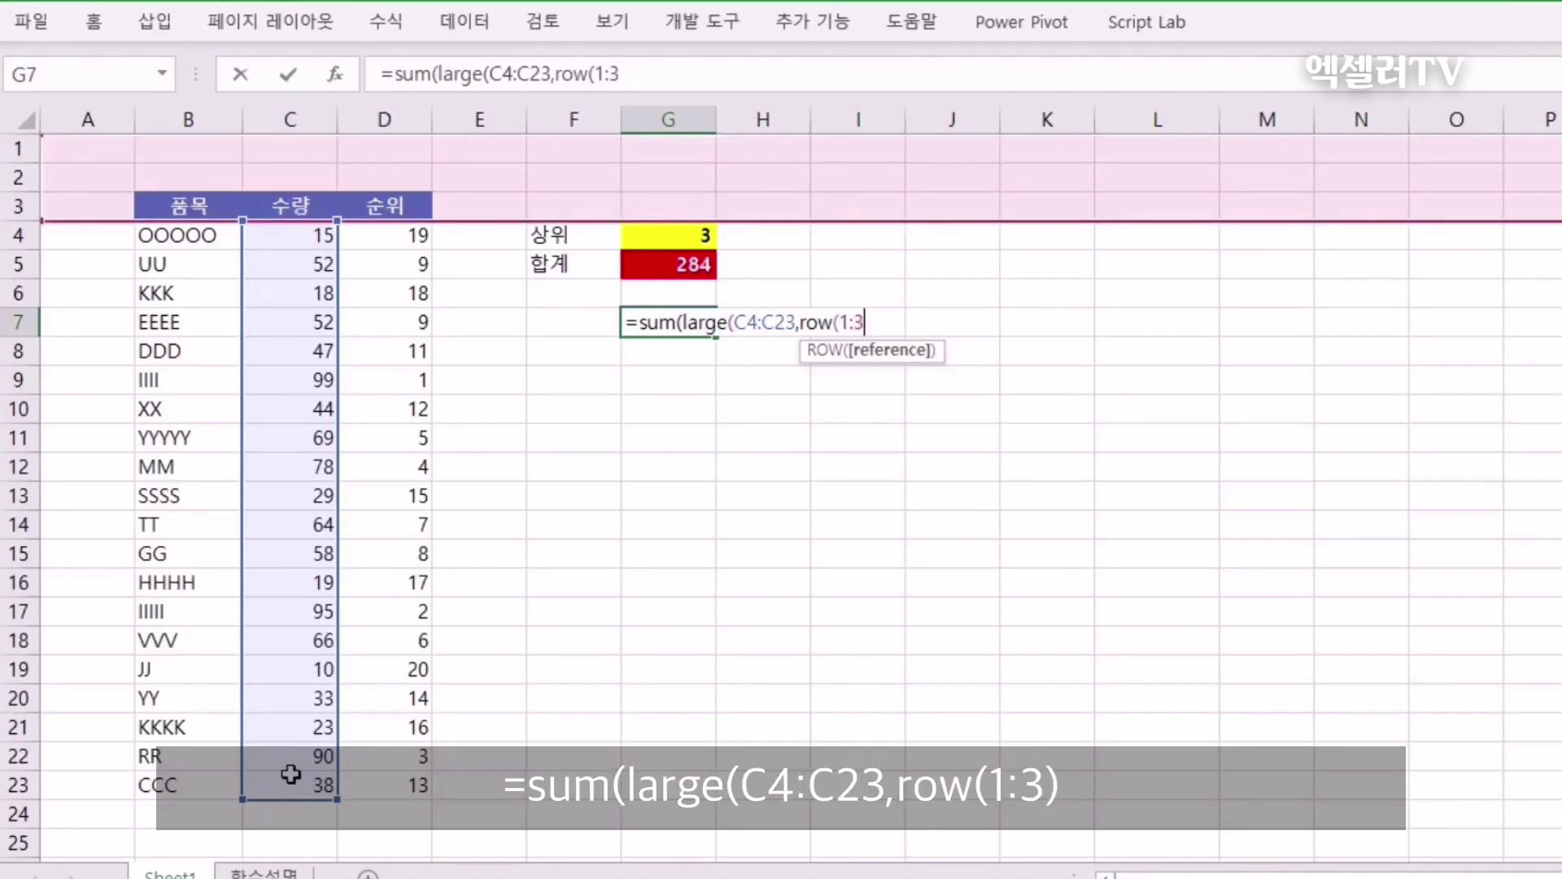
{"action": "type", "text": ")))"}
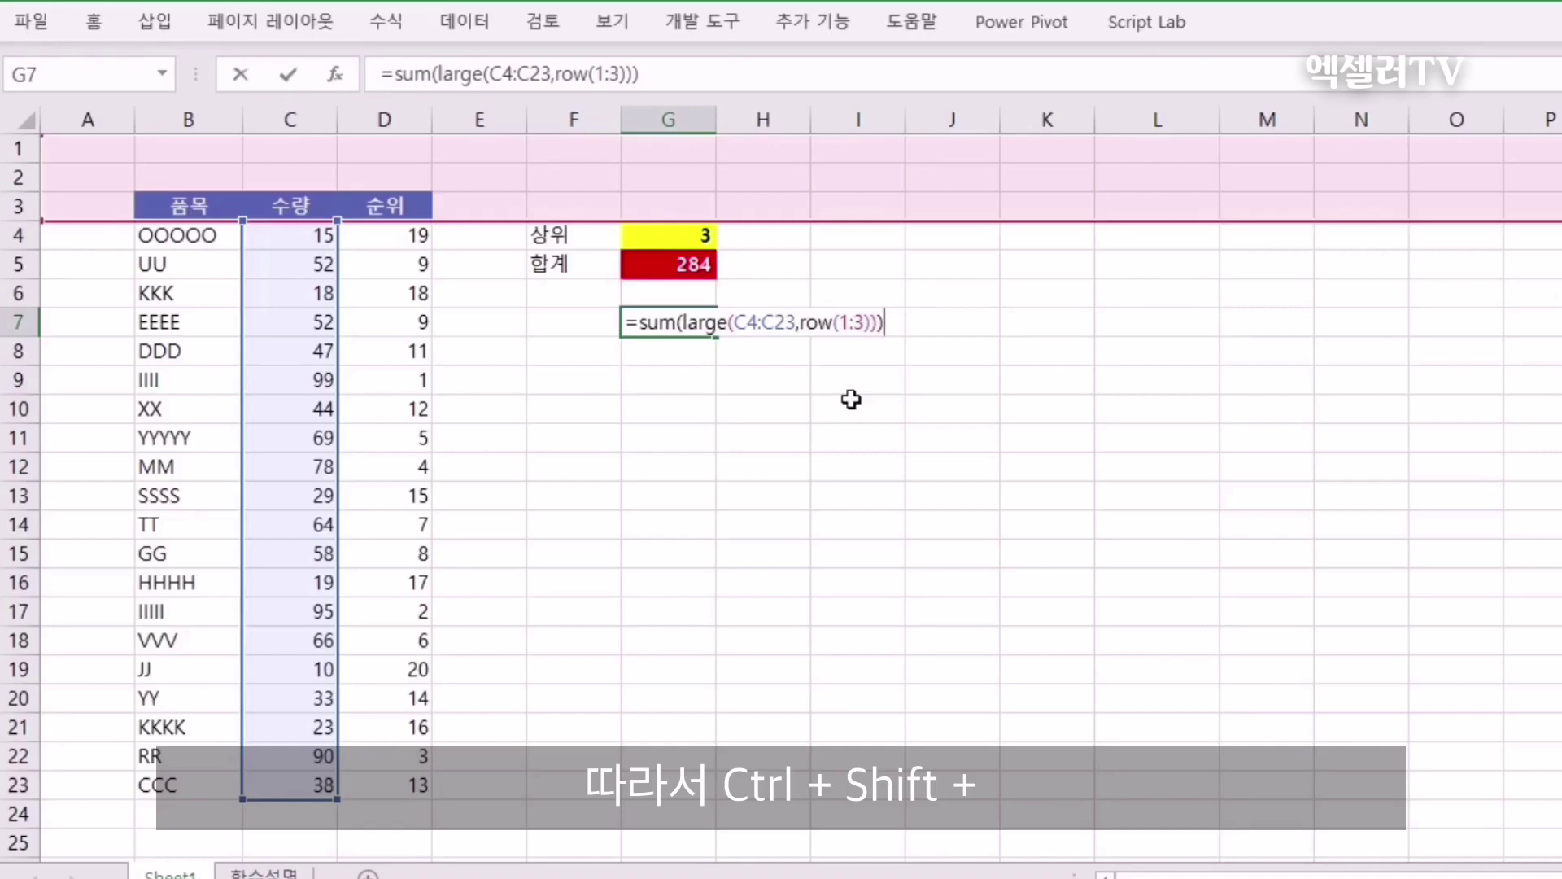
{"action": "key", "text": "ctrl+shift+Return"}
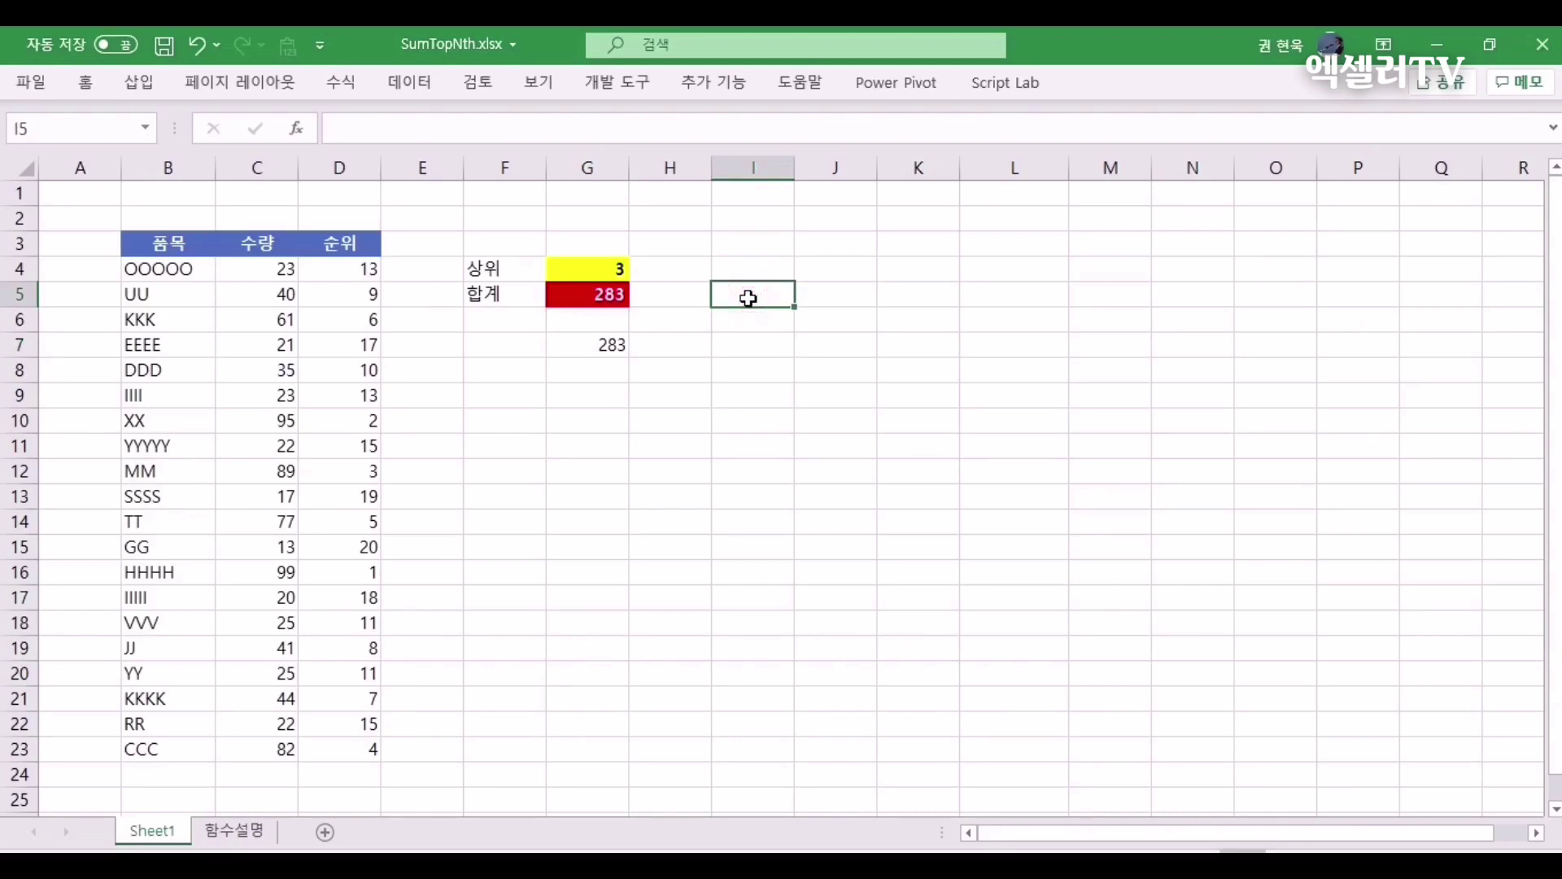
- Enter =FORMULATEXT(G5) in I5 to show the 합계 formula as text
{"action": "type", "text": "=f"}
{"action": "type", "text": "ormu"}
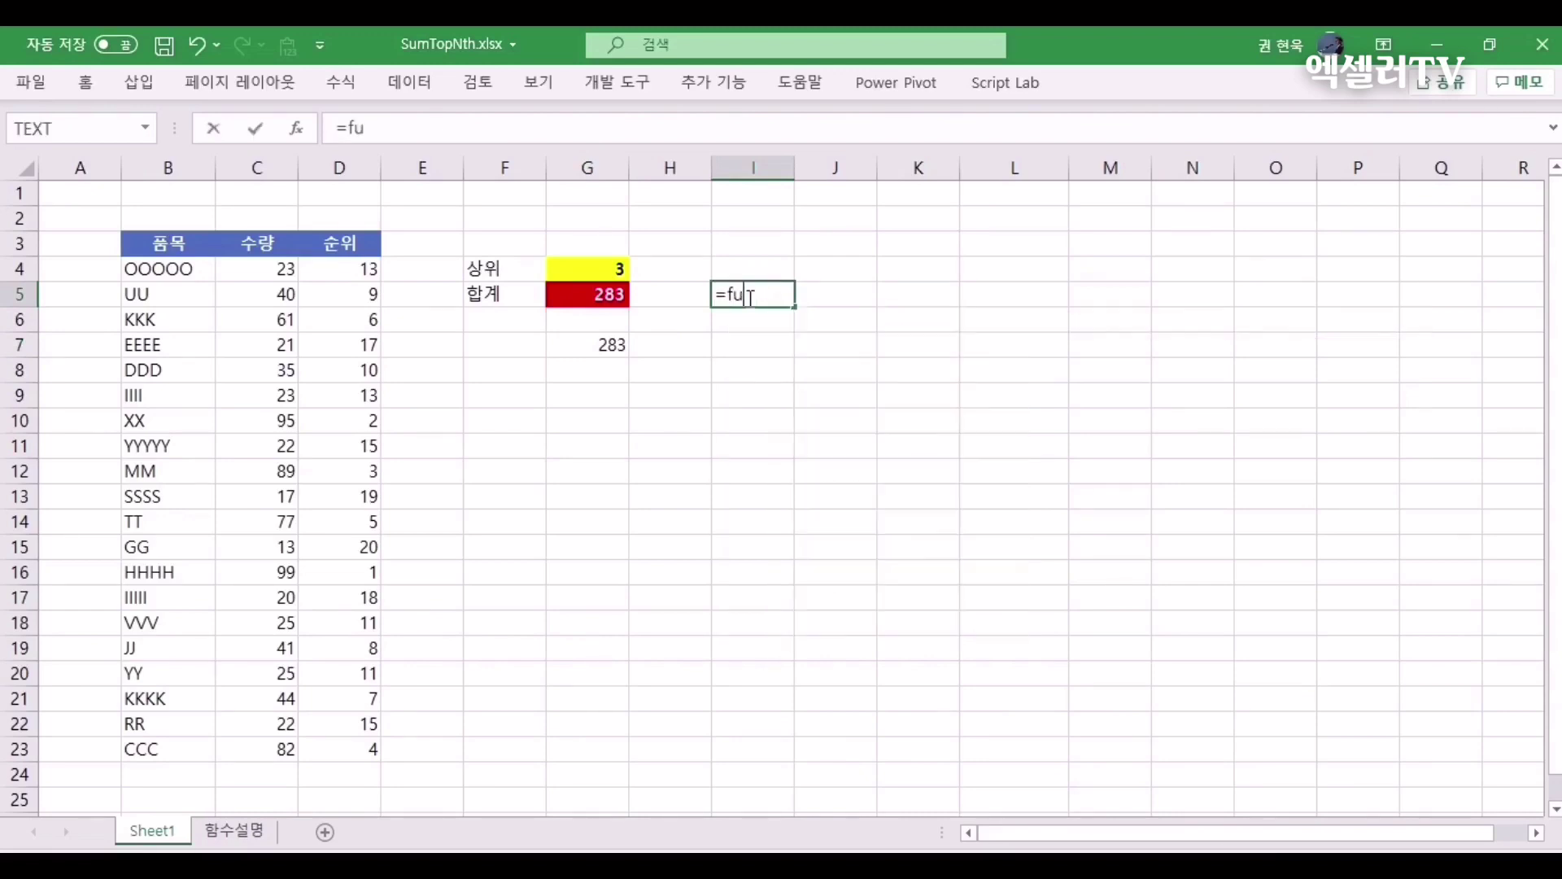
{"action": "type", "text": "la"}
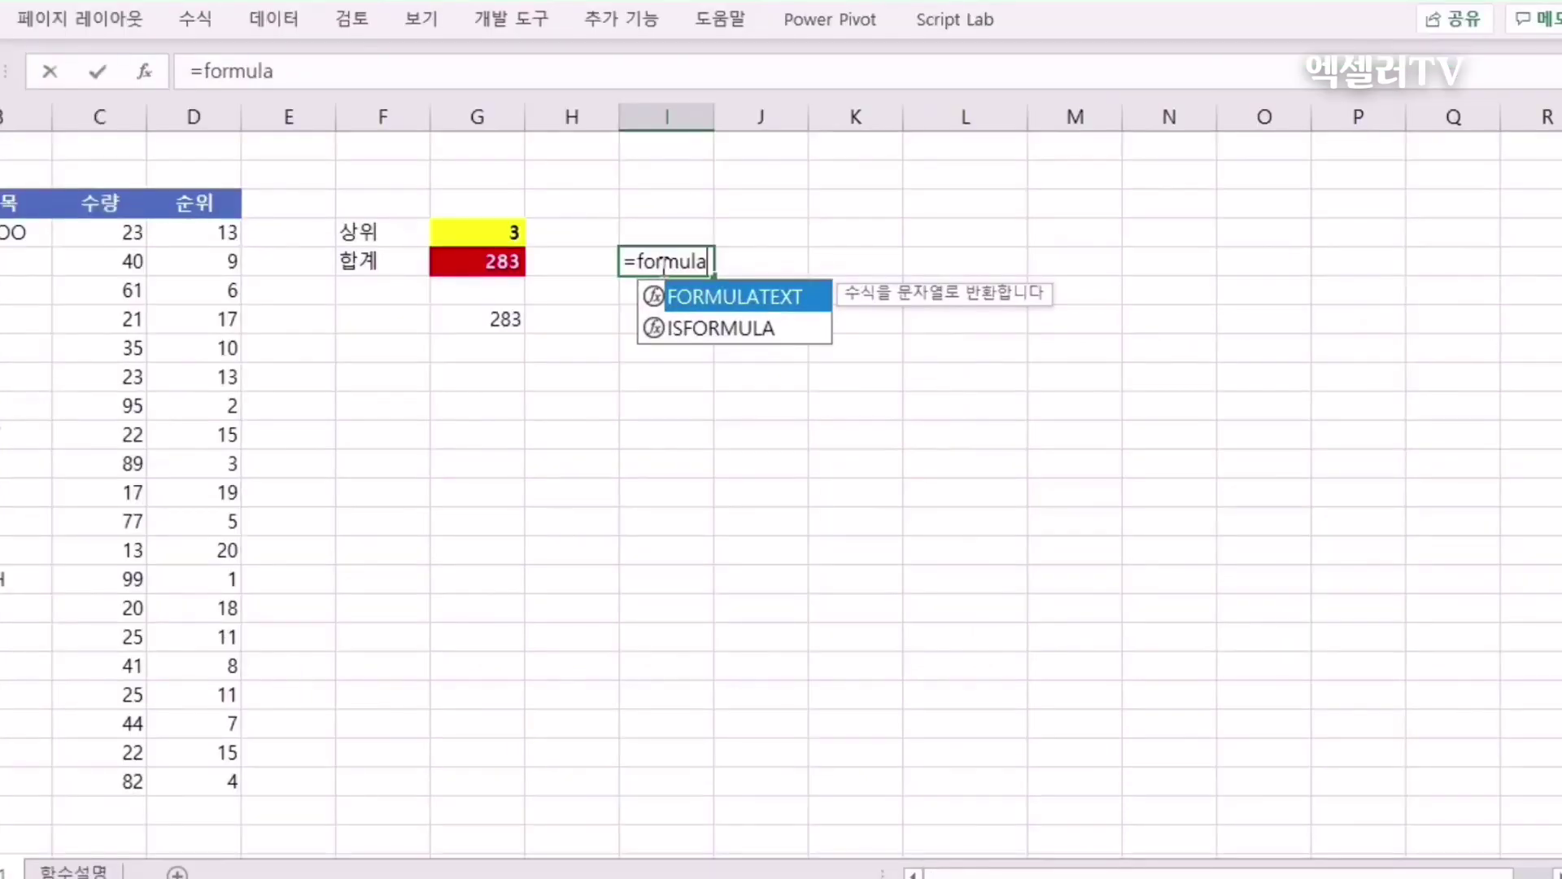
{"action": "type", "text": "text("}
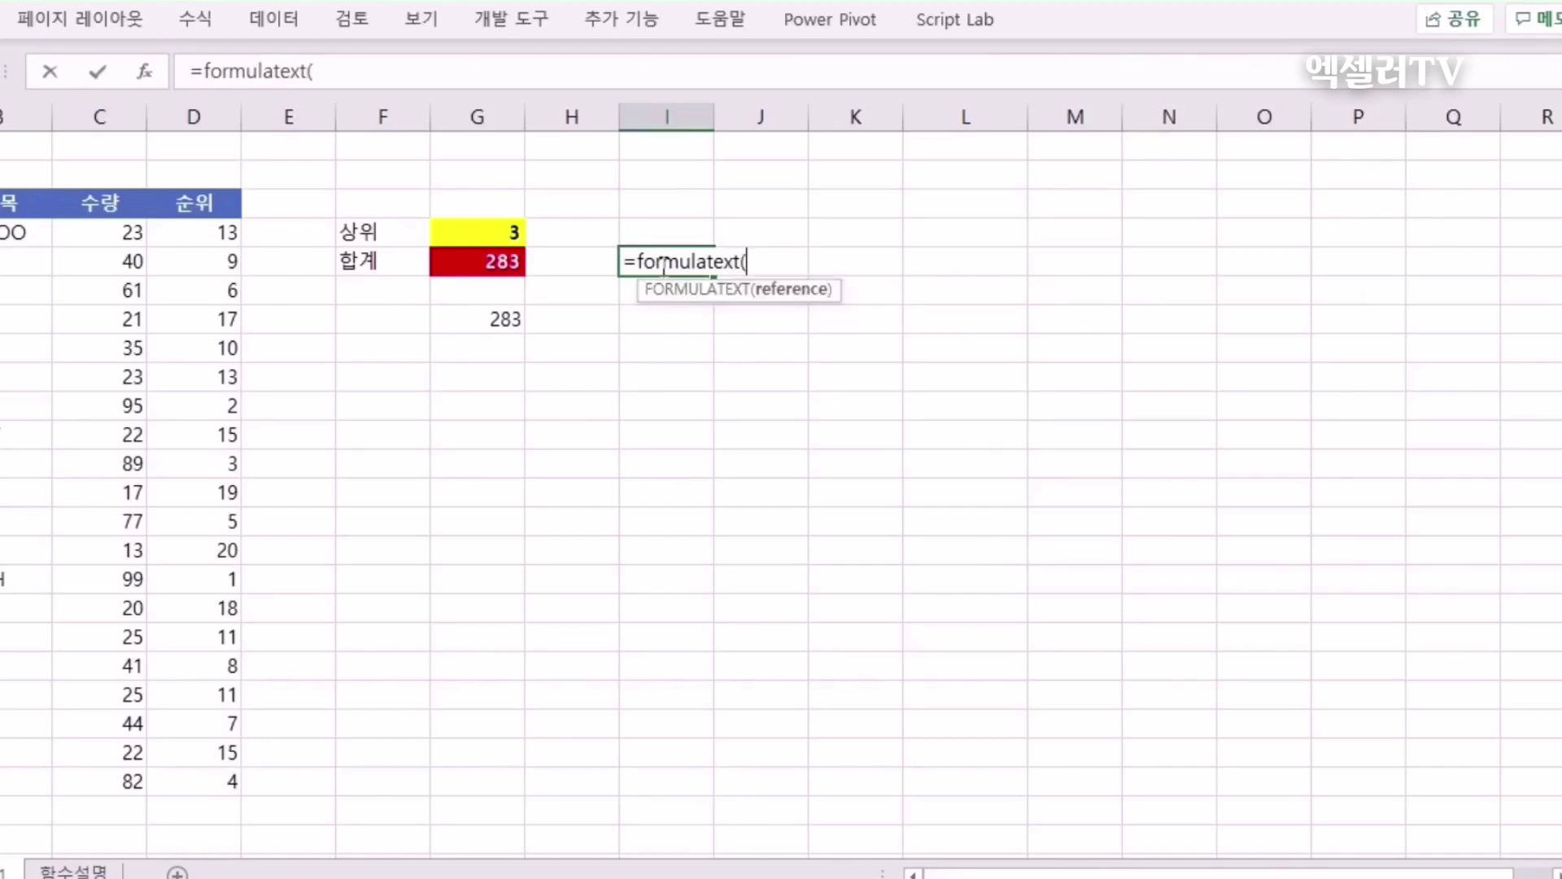
{"action": "key", "text": "Left"}
{"action": "key", "text": "Left"}
{"action": "key", "text": "ctrl+Return"}
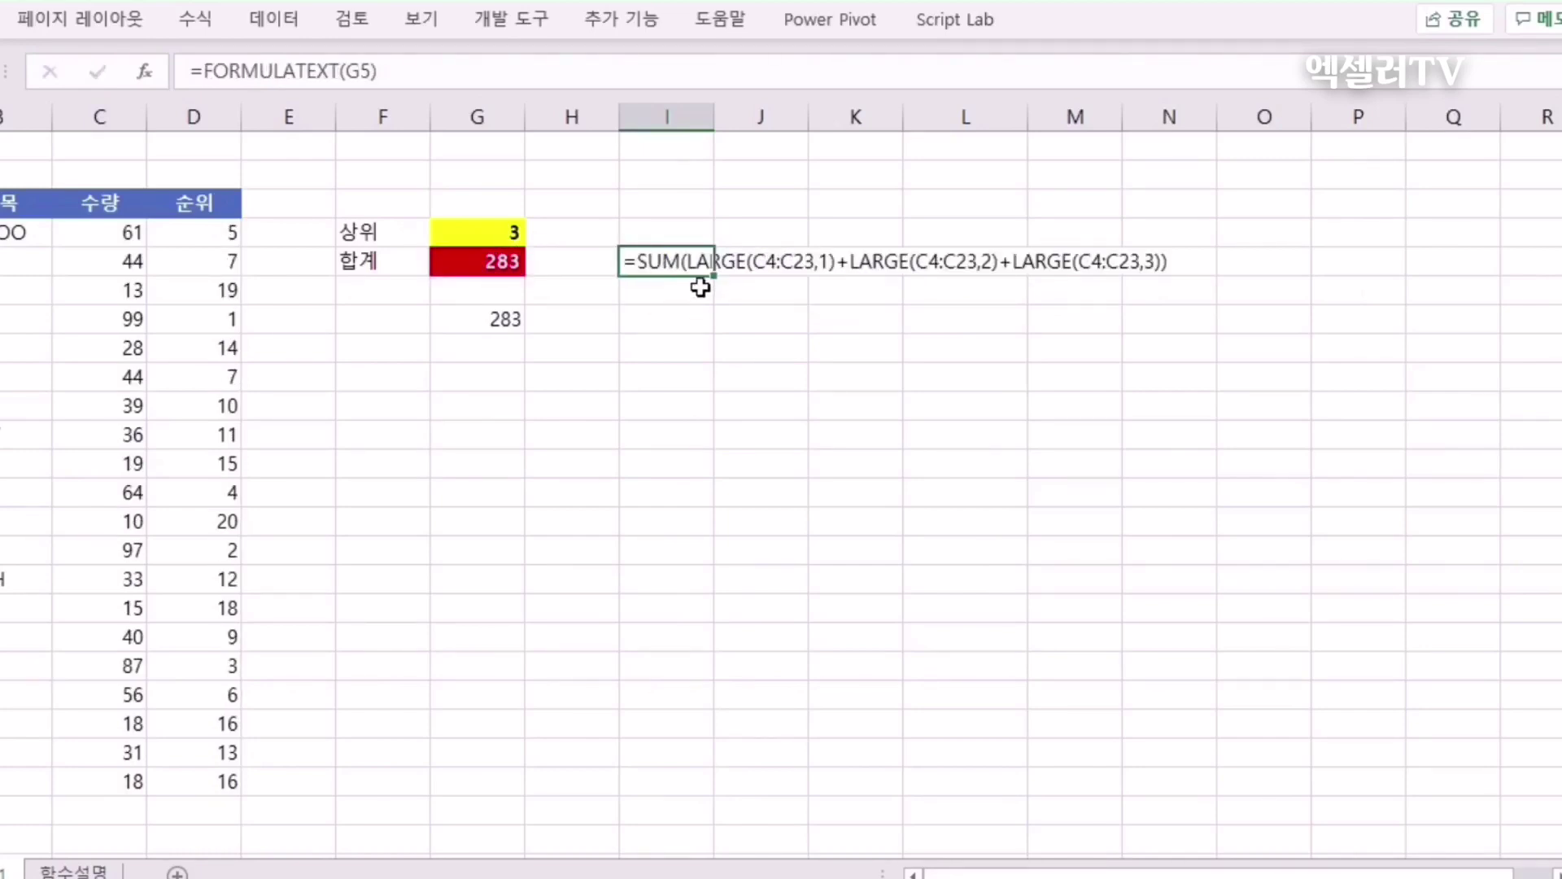
- Copy the FORMULATEXT formula from I5 to I7 so it shows the G7 array formula as text
{"action": "key", "text": "ctrl+c"}
{"action": "left_click", "coordinate": [680, 317]}
{"action": "key", "text": "ctrl+v"}
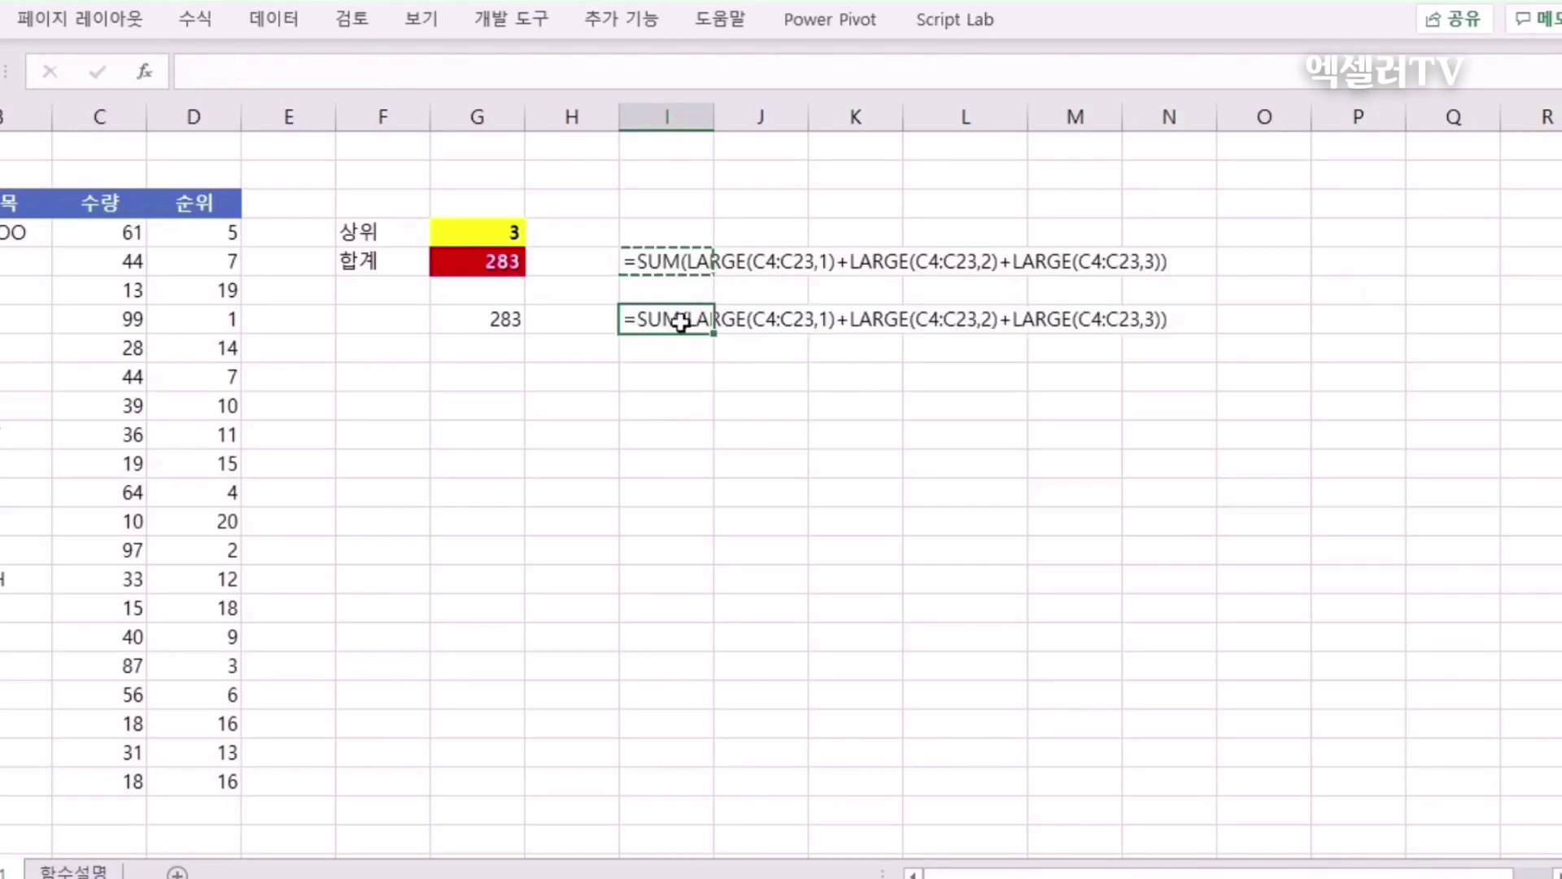
{"action": "key", "text": "Escape"}
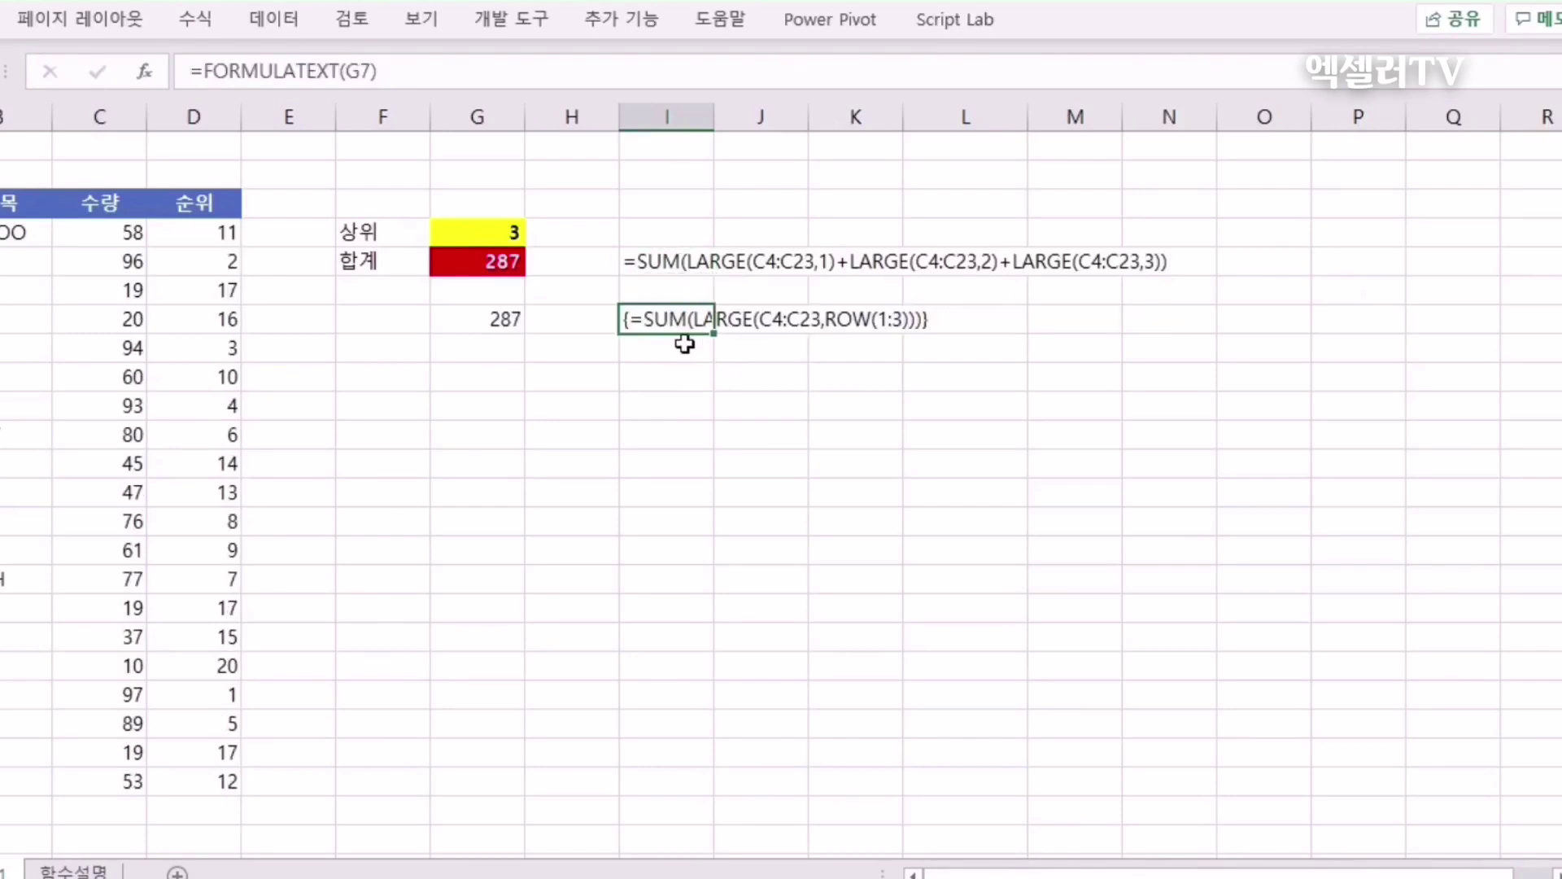
{"action": "left_click", "coordinate": [501, 323]}
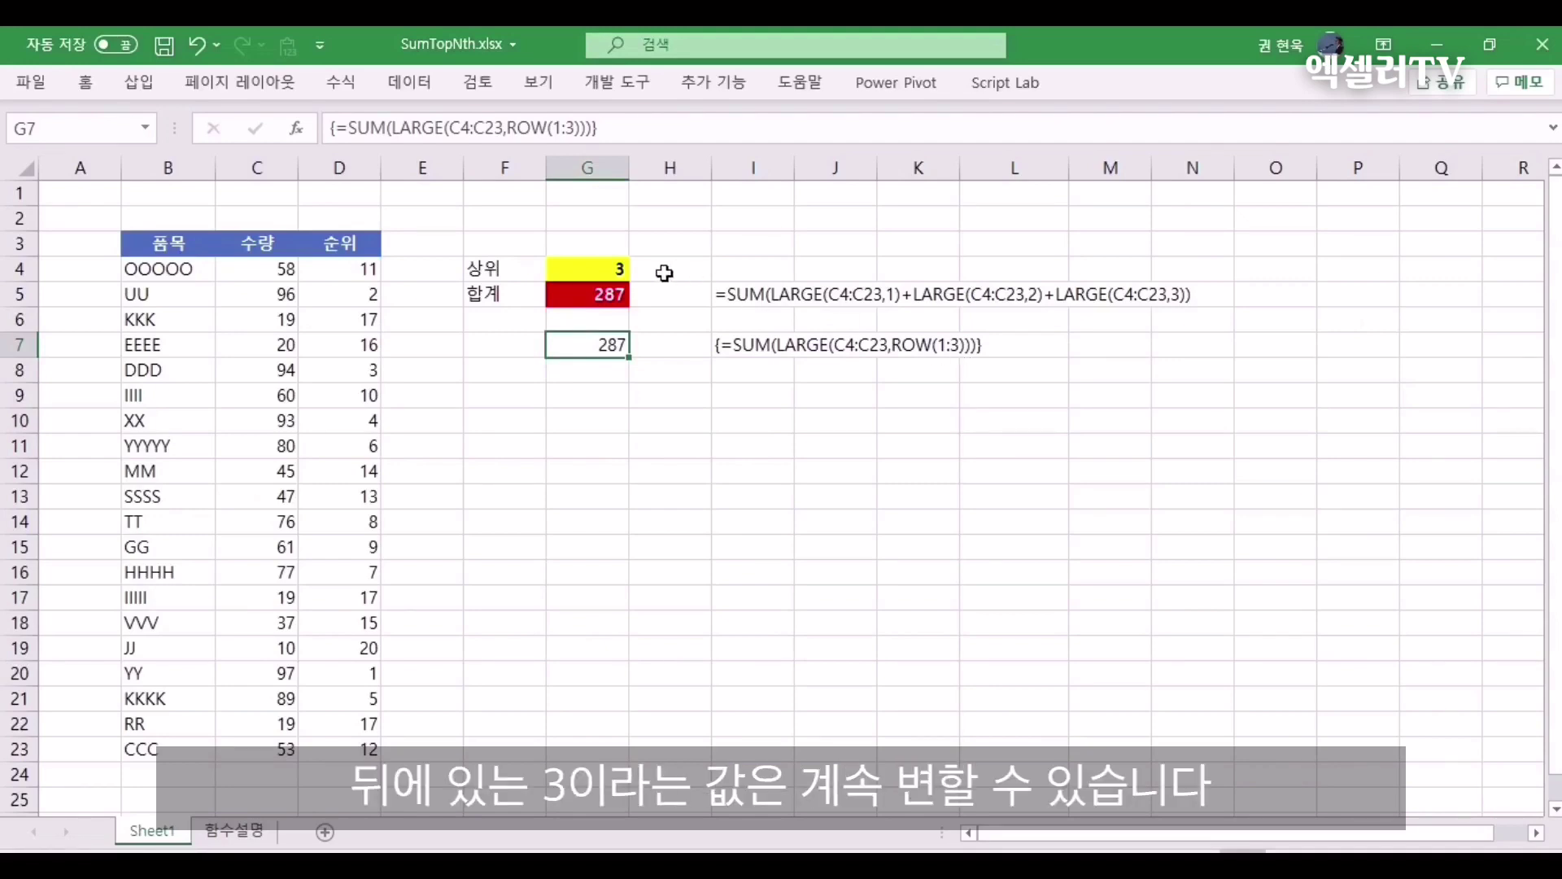
- Try 4 as the number of top items in G4, beside 상위, and change it to 5
{"action": "left_click", "coordinate": [617, 268]}
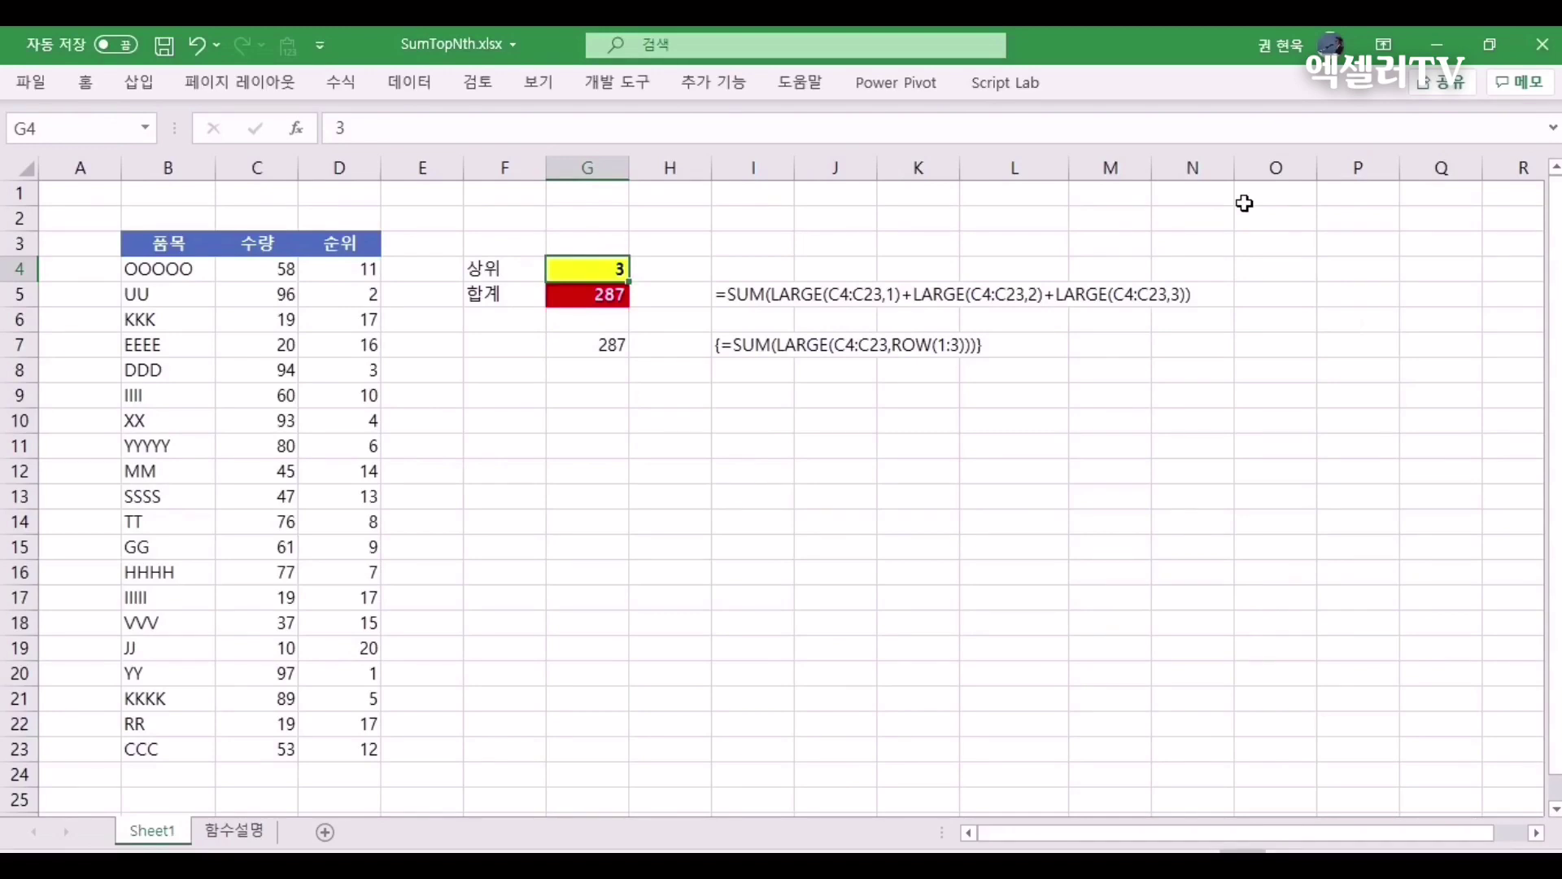
{"action": "type", "text": "4"}
{"action": "key", "text": "Return"}
{"action": "key", "text": "Up"}
{"action": "type", "text": "5"}
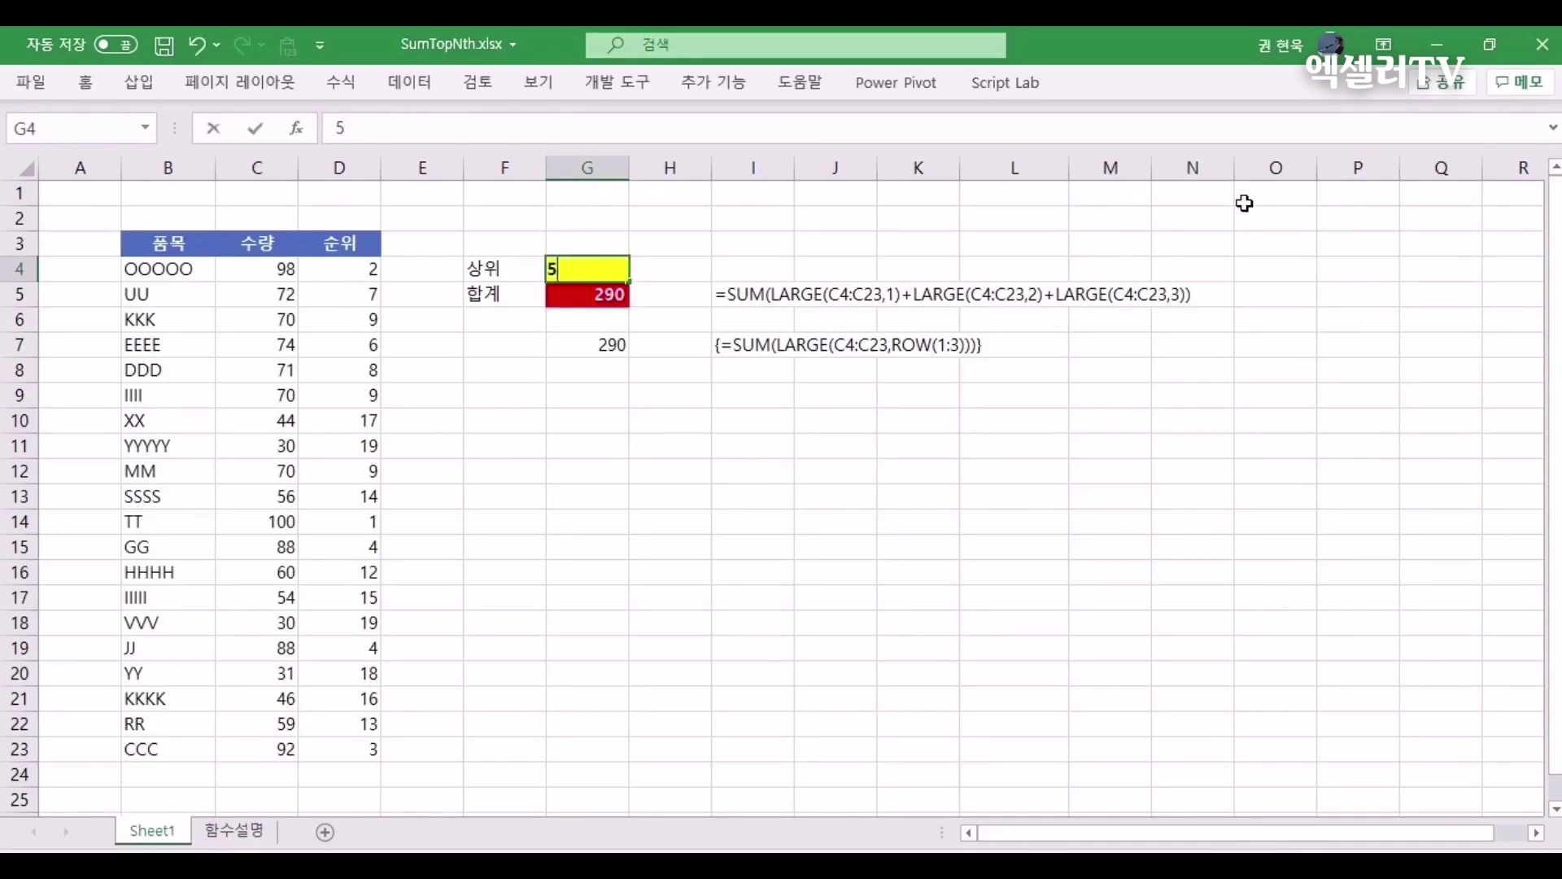
{"action": "key", "text": "Return"}
{"action": "key", "text": "Up"}
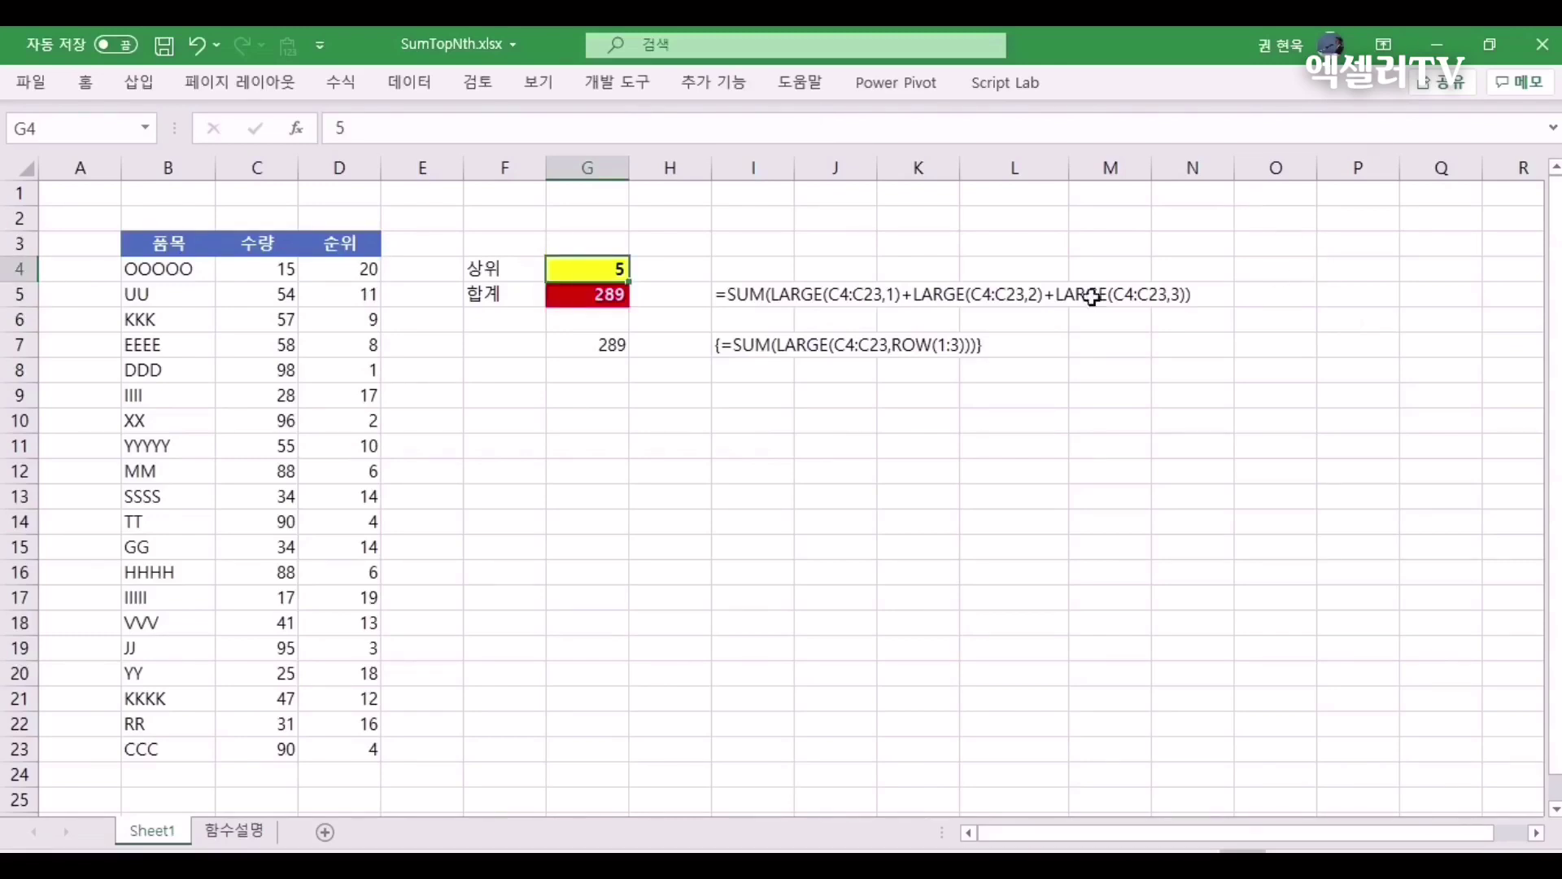
- Examine the fixed end row in G7's ROW(1:3) and read the INDIRECT syntax on the 함수설명 sheet, returning to Sheet1
{"action": "left_click", "coordinate": [607, 346]}
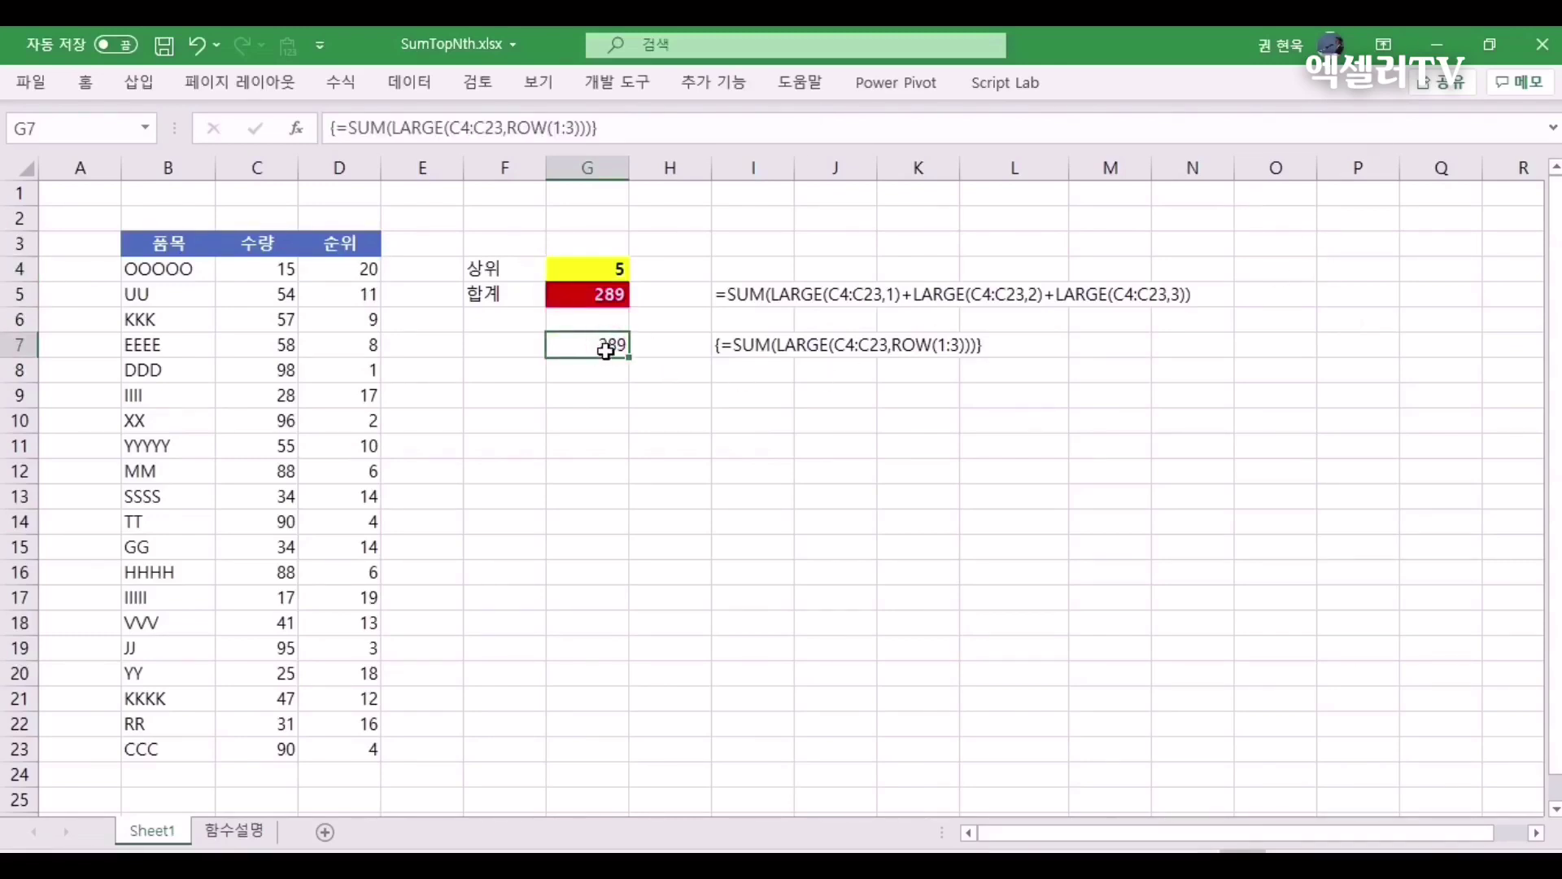
{"action": "double_click", "coordinate": [574, 129]}
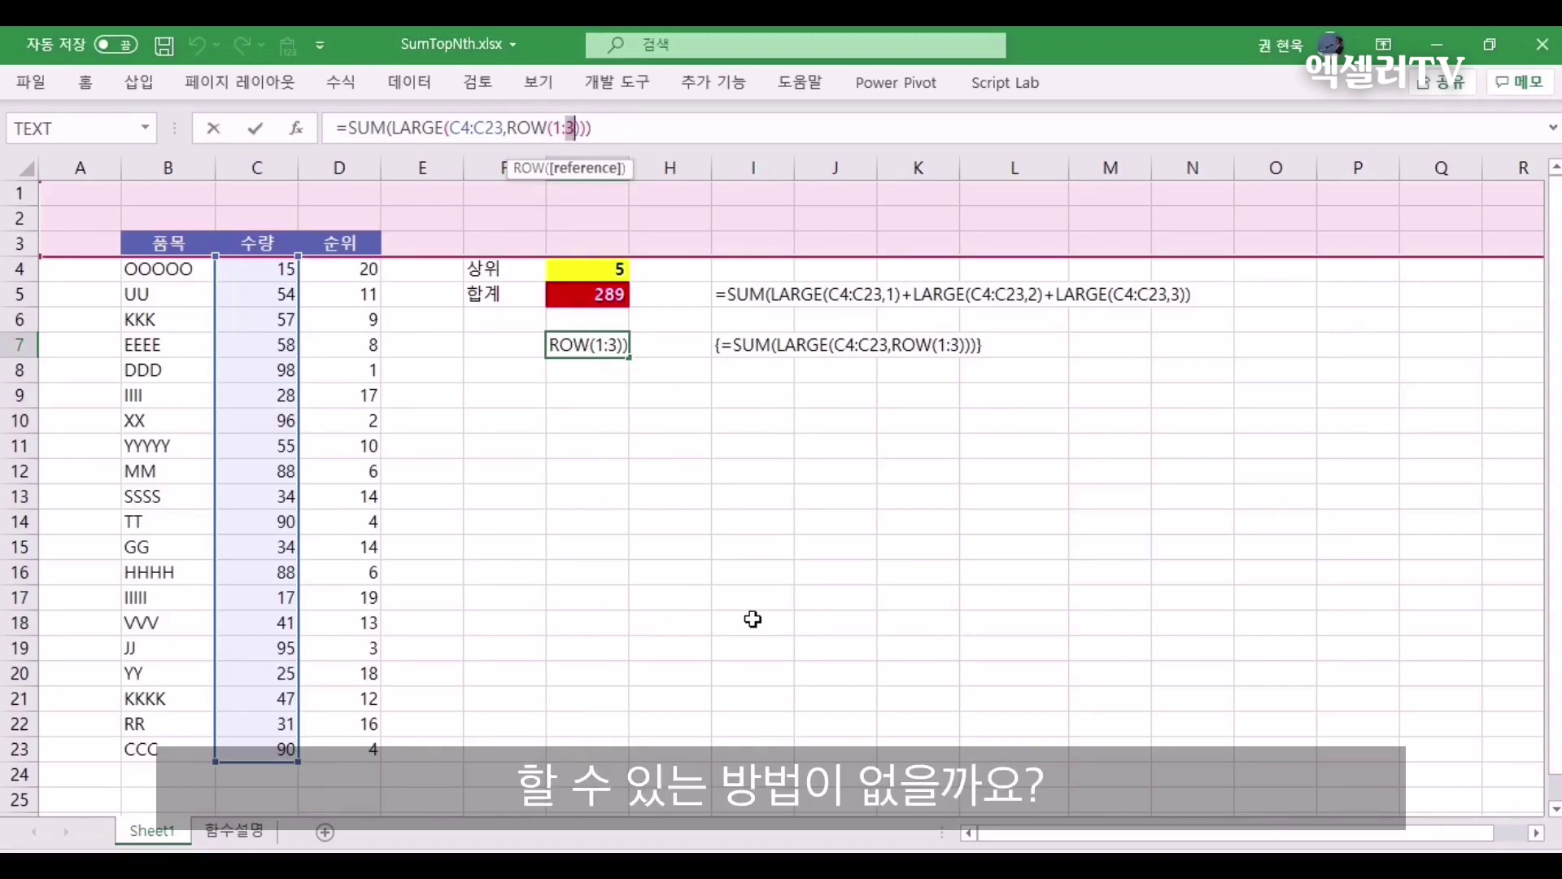
{"action": "key", "text": "Escape"}
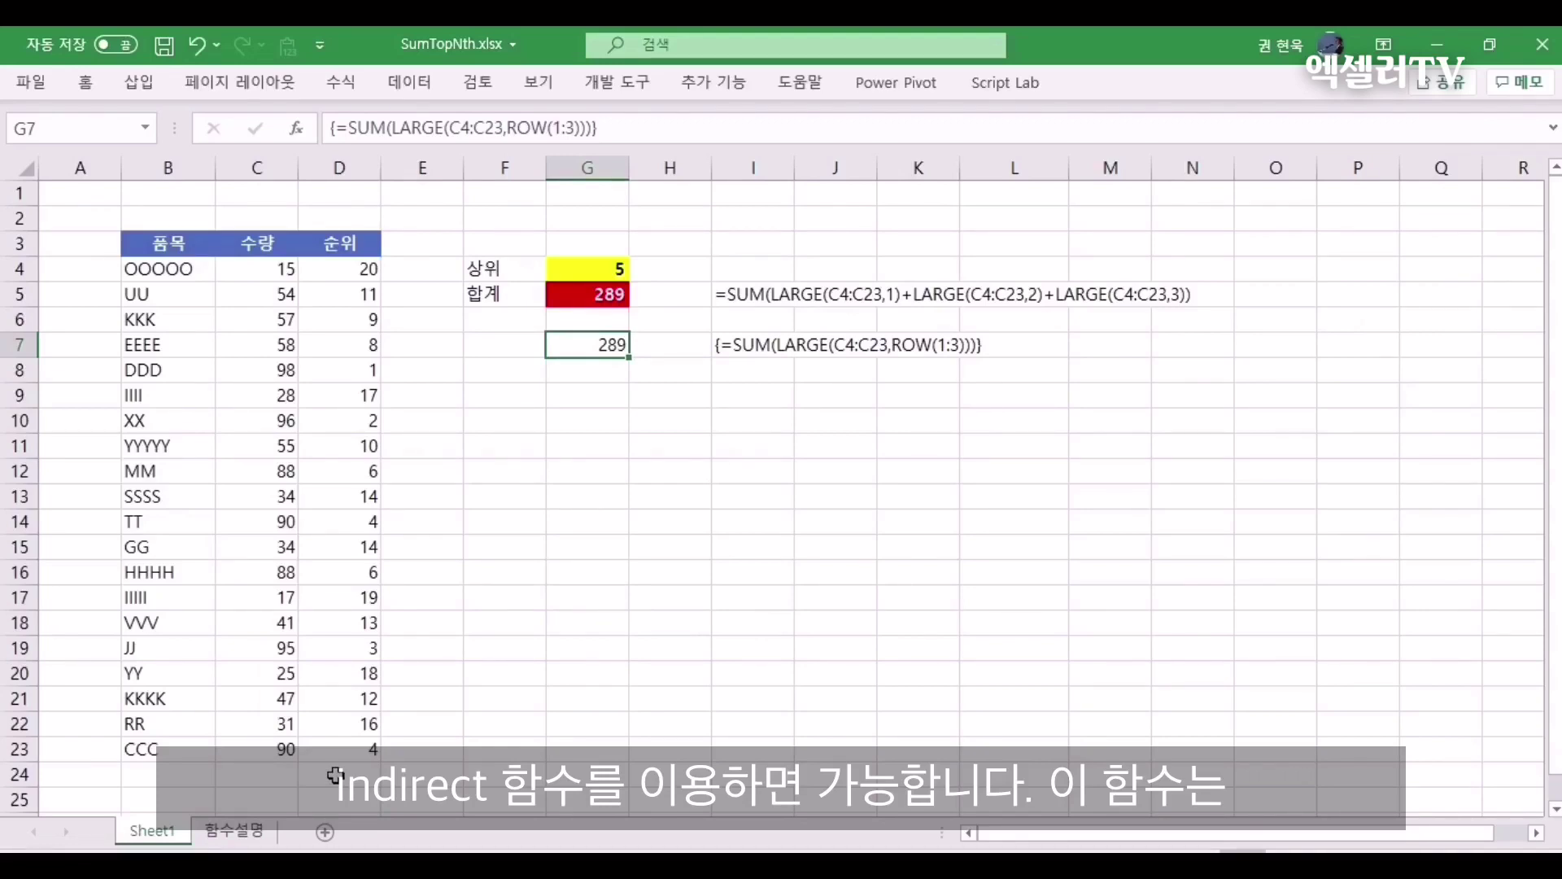
{"action": "left_click", "coordinate": [238, 831]}
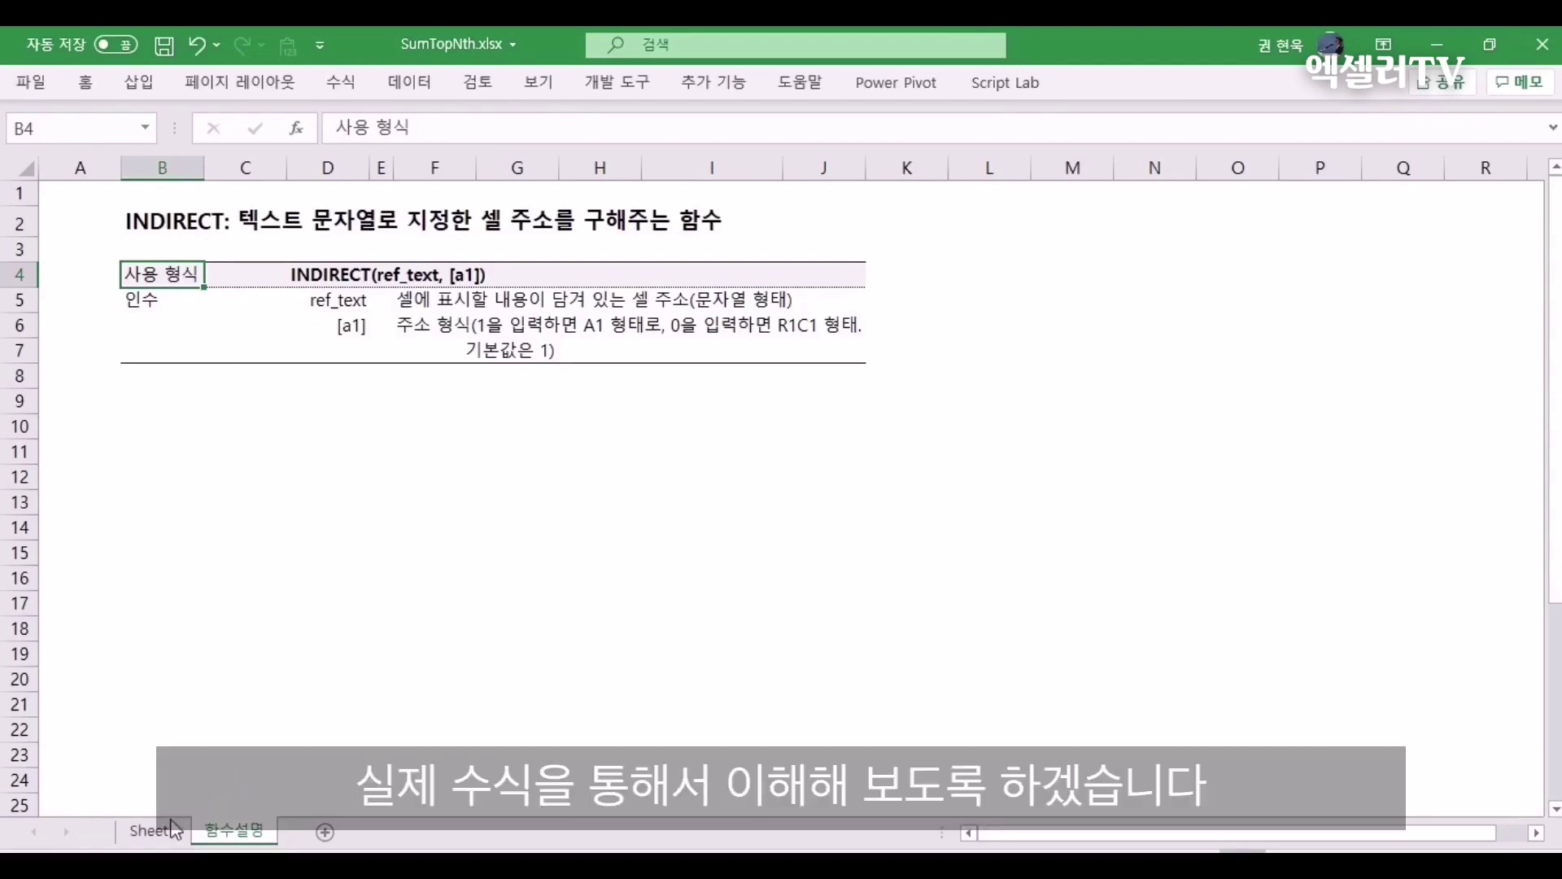
{"action": "left_click", "coordinate": [161, 837]}
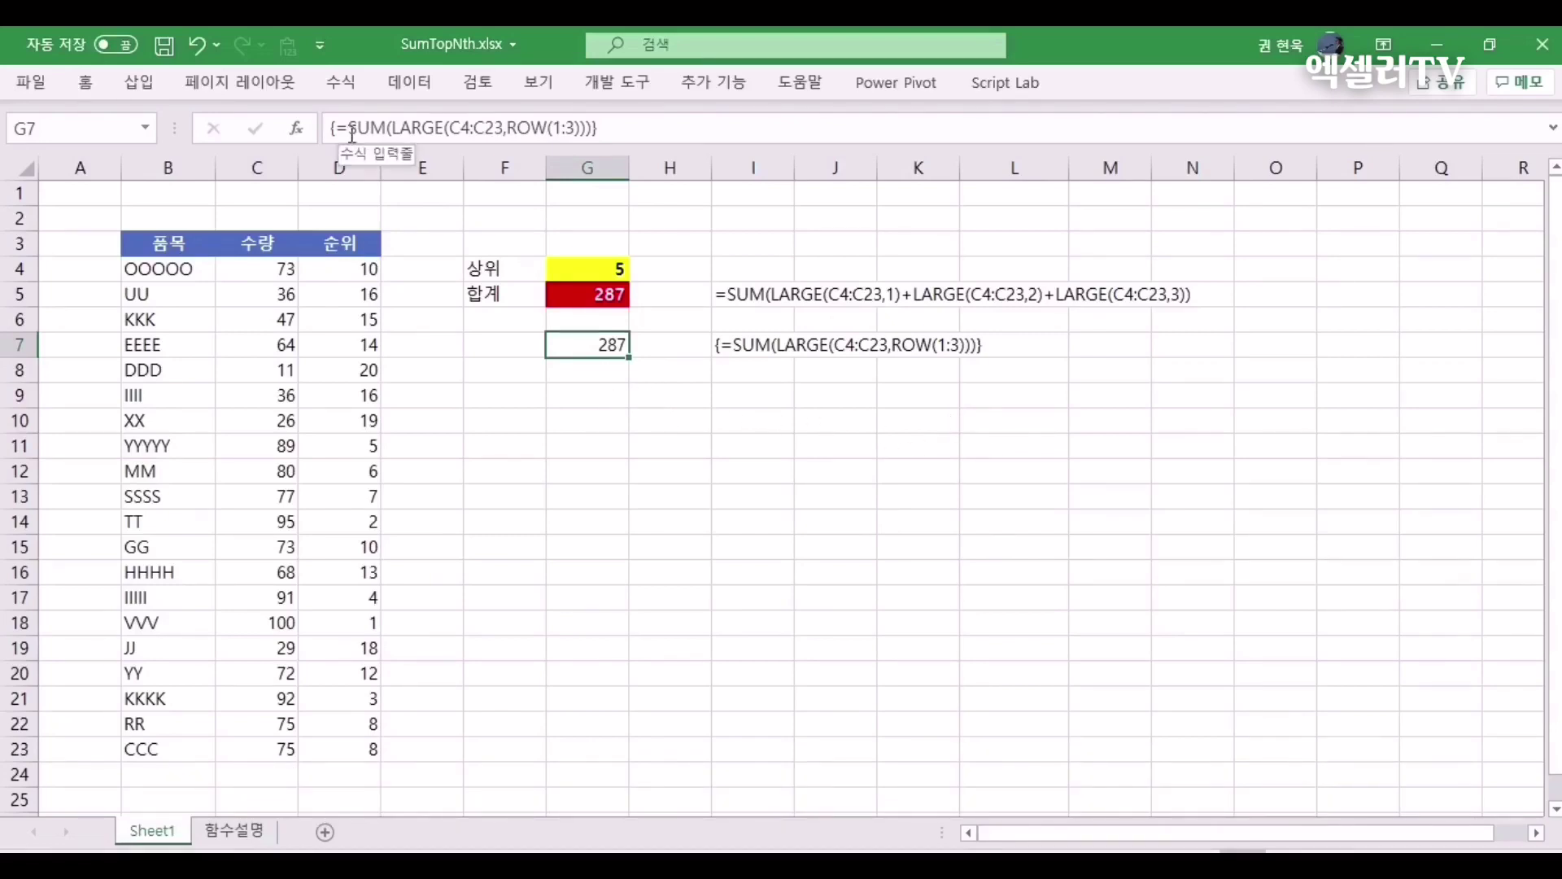
- Copy the formula text =SUM(LARGE(C4:C23,ROW(1:3))) from G7 into G9, keeping G7 as an array formula
{"action": "left_click_drag", "start_coordinate": [336, 129], "coordinate": [754, 138]}
{"action": "key", "text": "ctrl+c"}
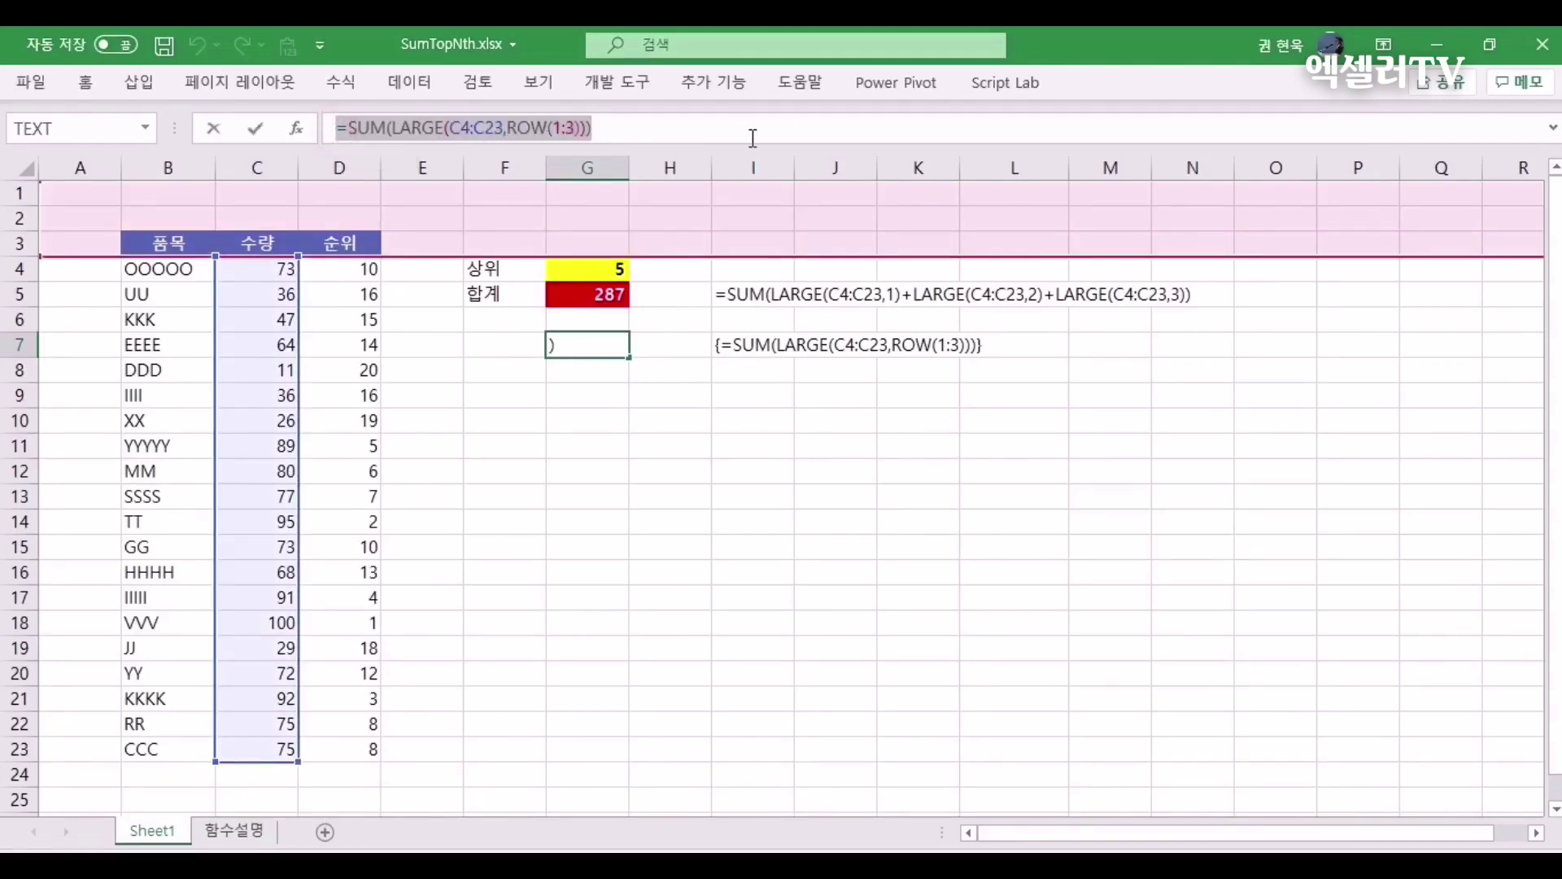
{"action": "key", "text": "ctrl+shift+Return"}
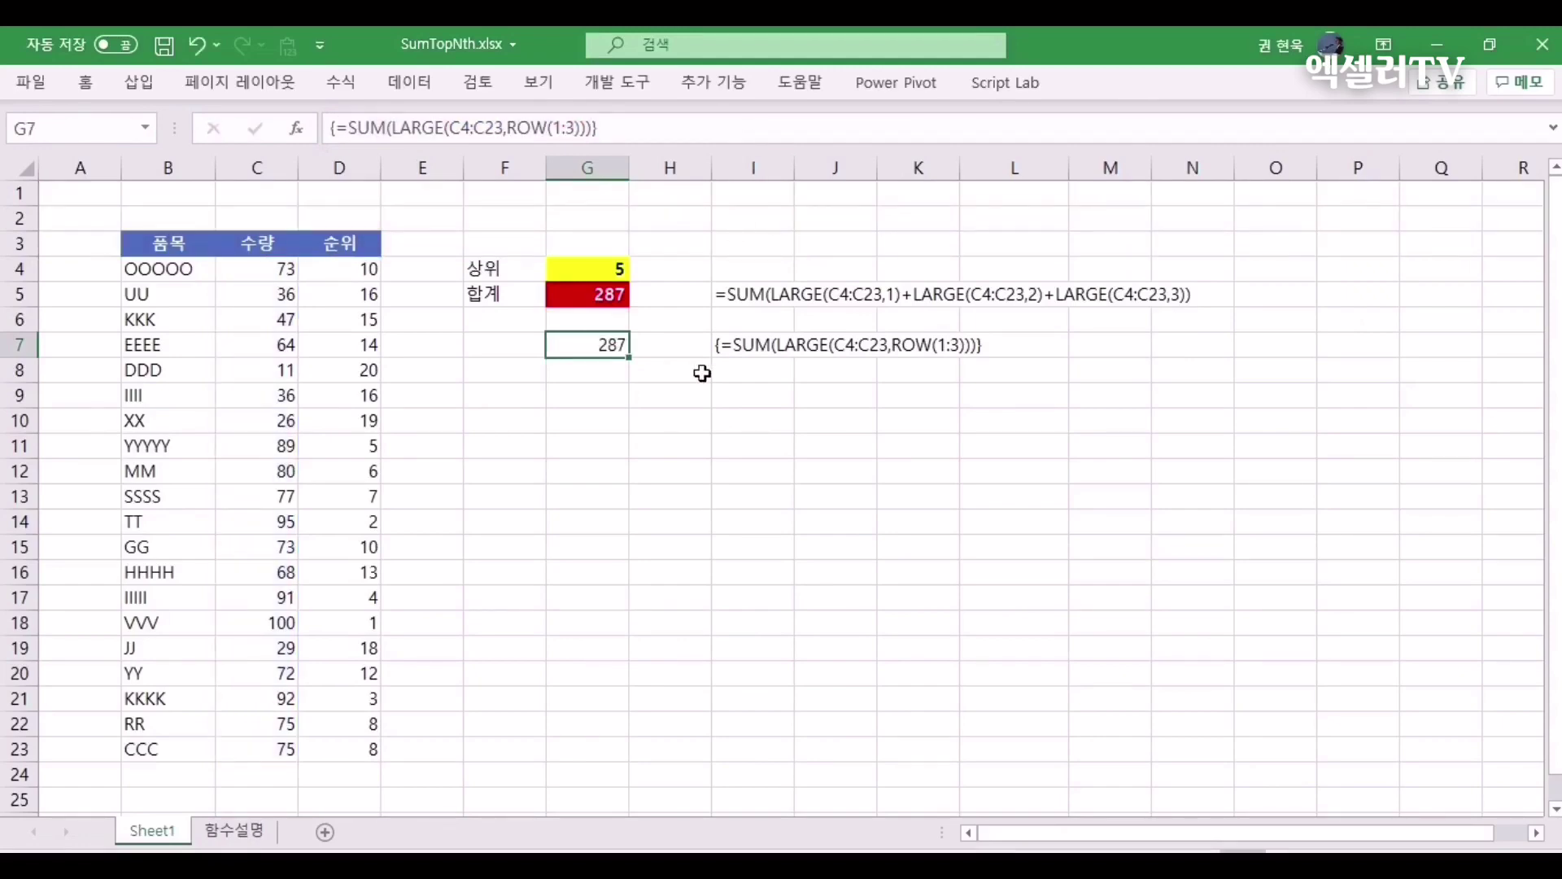
{"action": "left_click", "coordinate": [610, 400]}
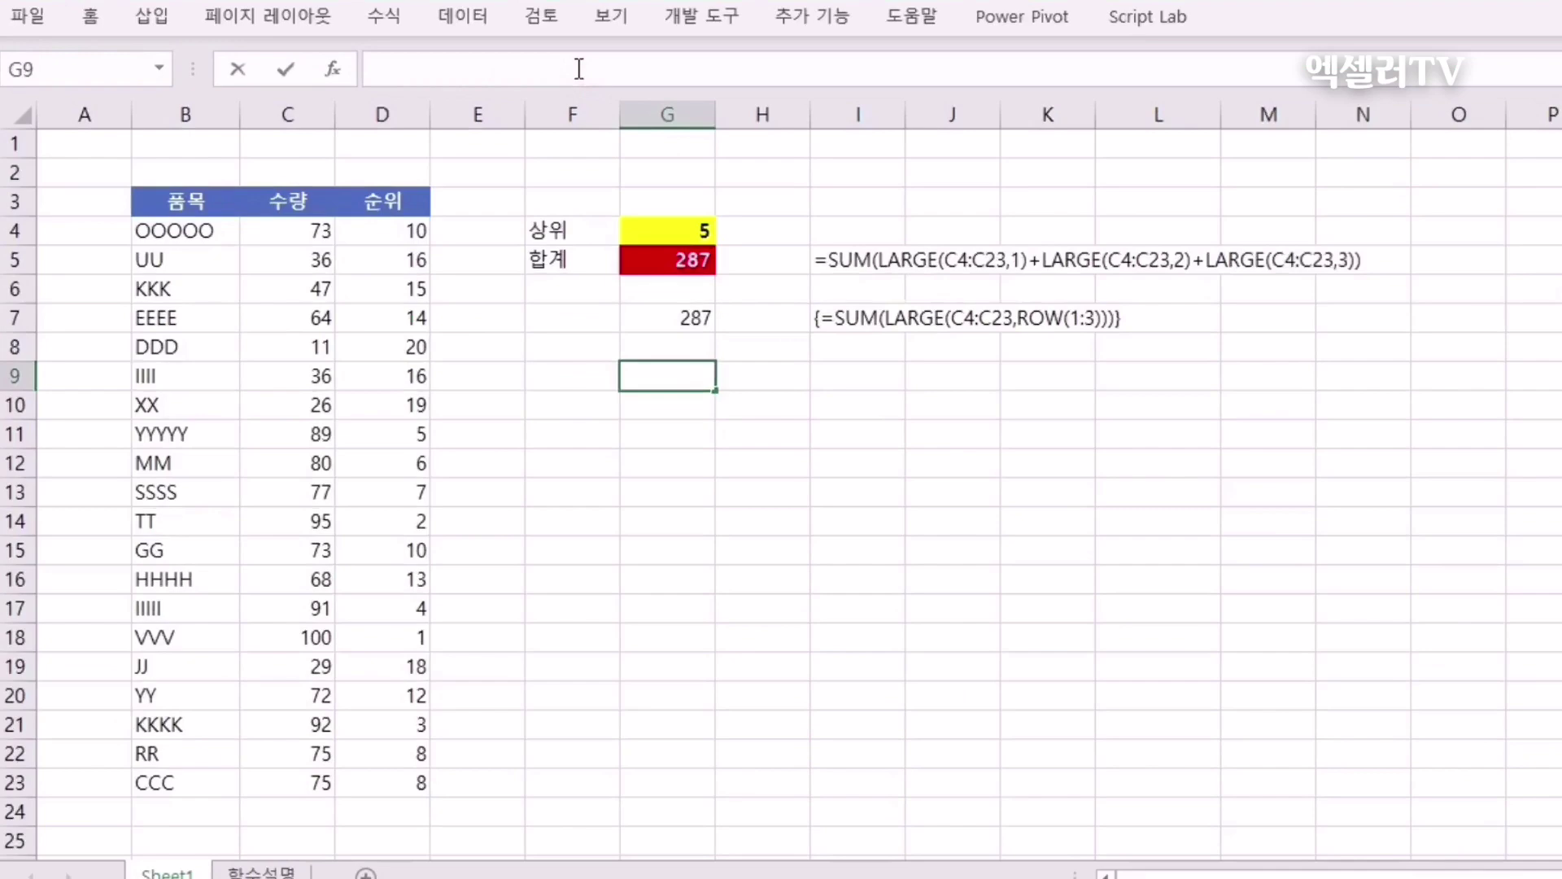
{"action": "left_click", "coordinate": [578, 69]}
{"action": "key", "text": "ctrl+v"}
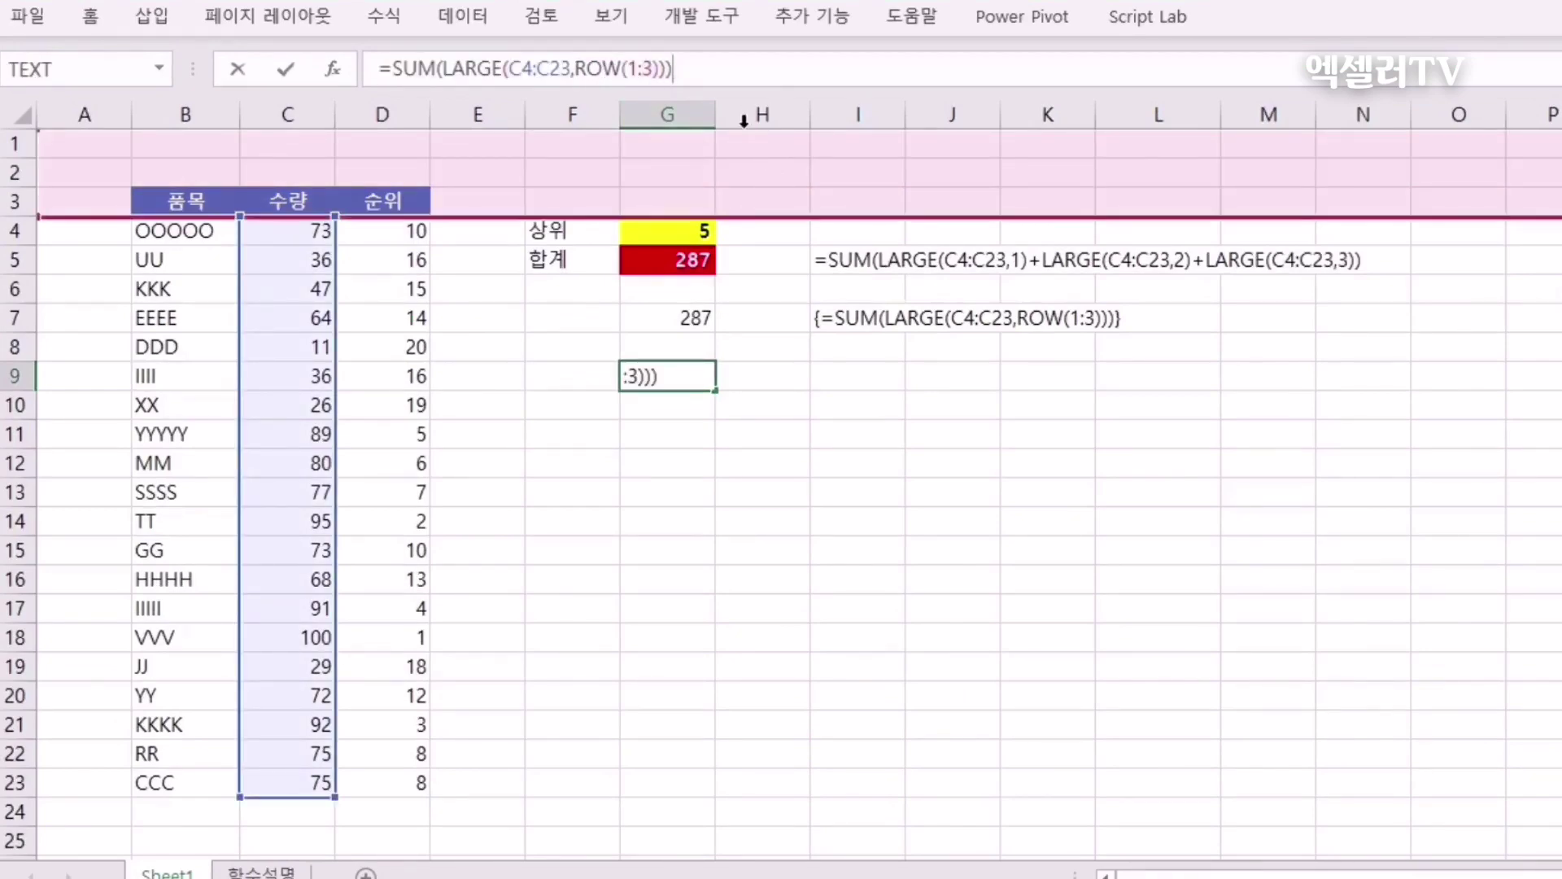
- Replace 1:3 in G9's ROW argument with indirect(1:G4) and try to enter it as an array formula
{"action": "left_click_drag", "start_coordinate": [627, 68], "coordinate": [653, 68]}
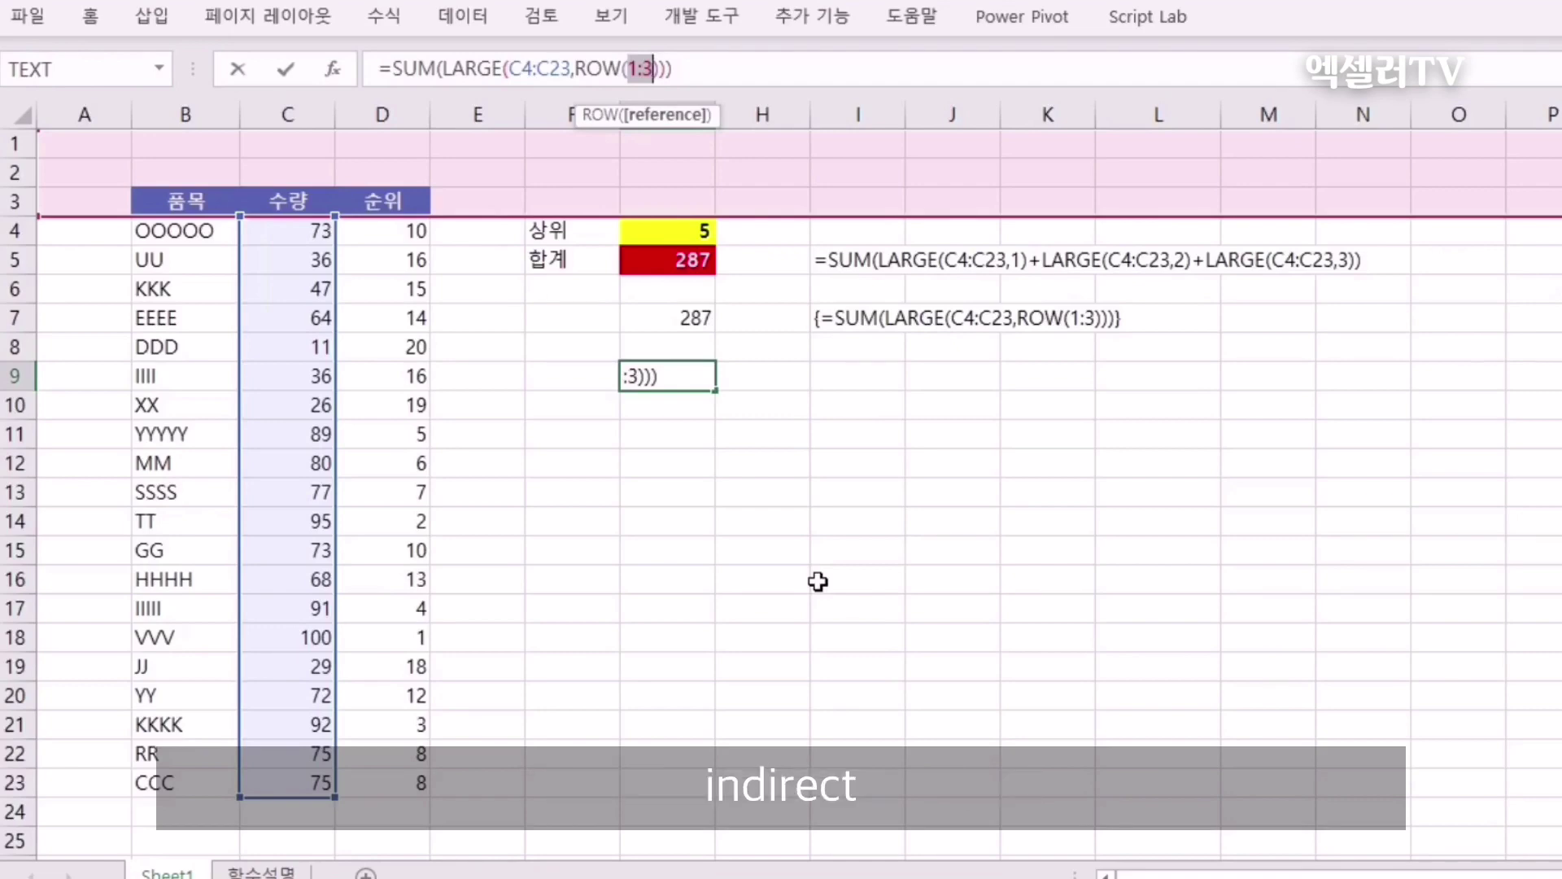
{"action": "type", "text": "indirect"}
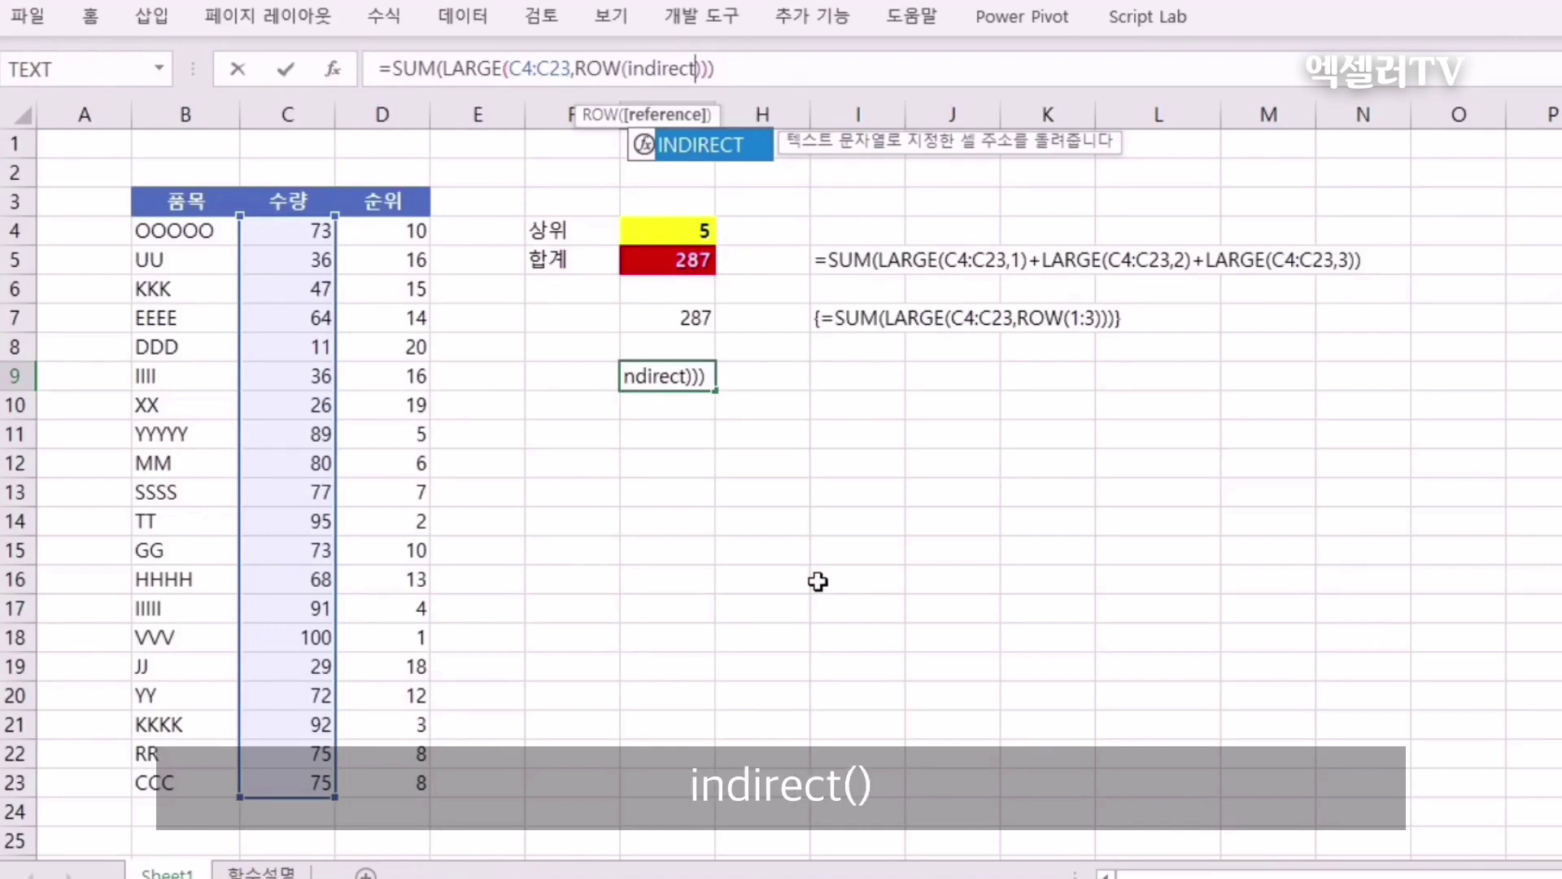
{"action": "type", "text": "("}
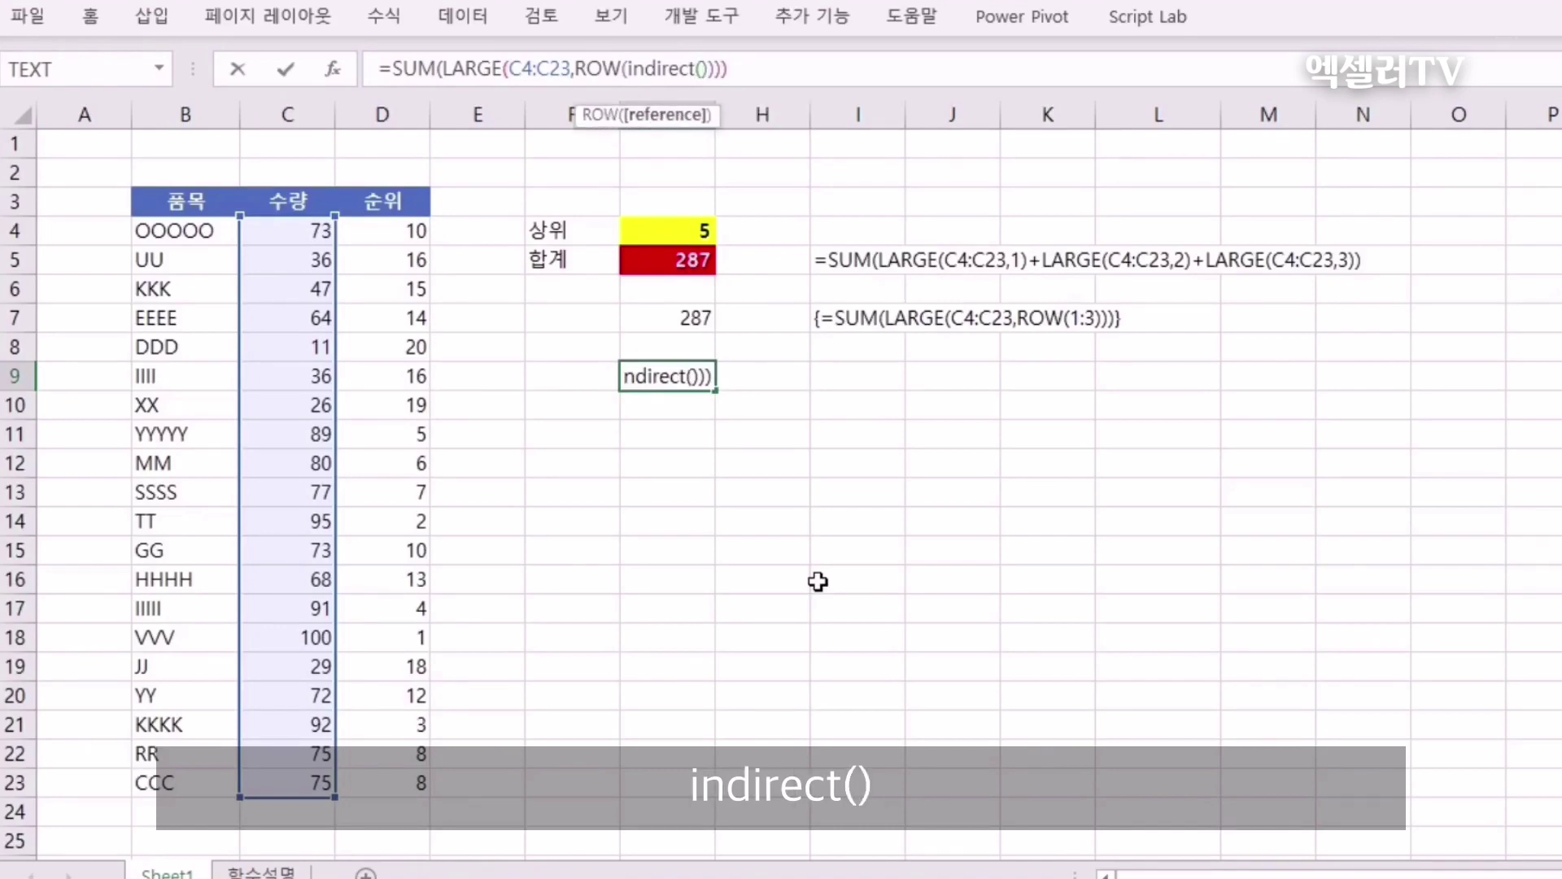
{"action": "left_click", "coordinate": [699, 70]}
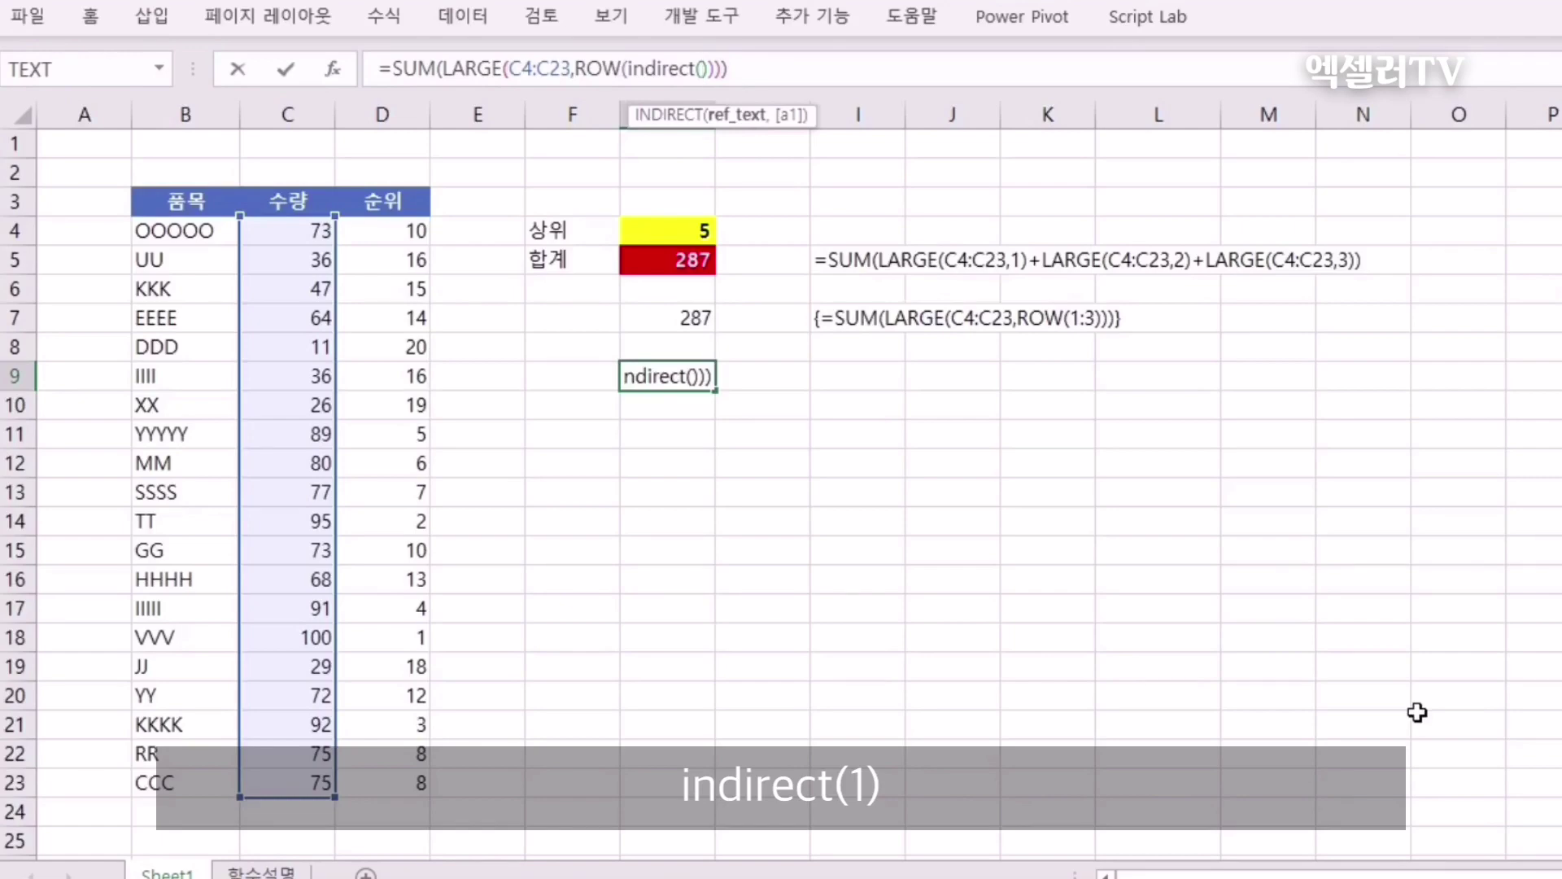
{"action": "type", "text": "1"}
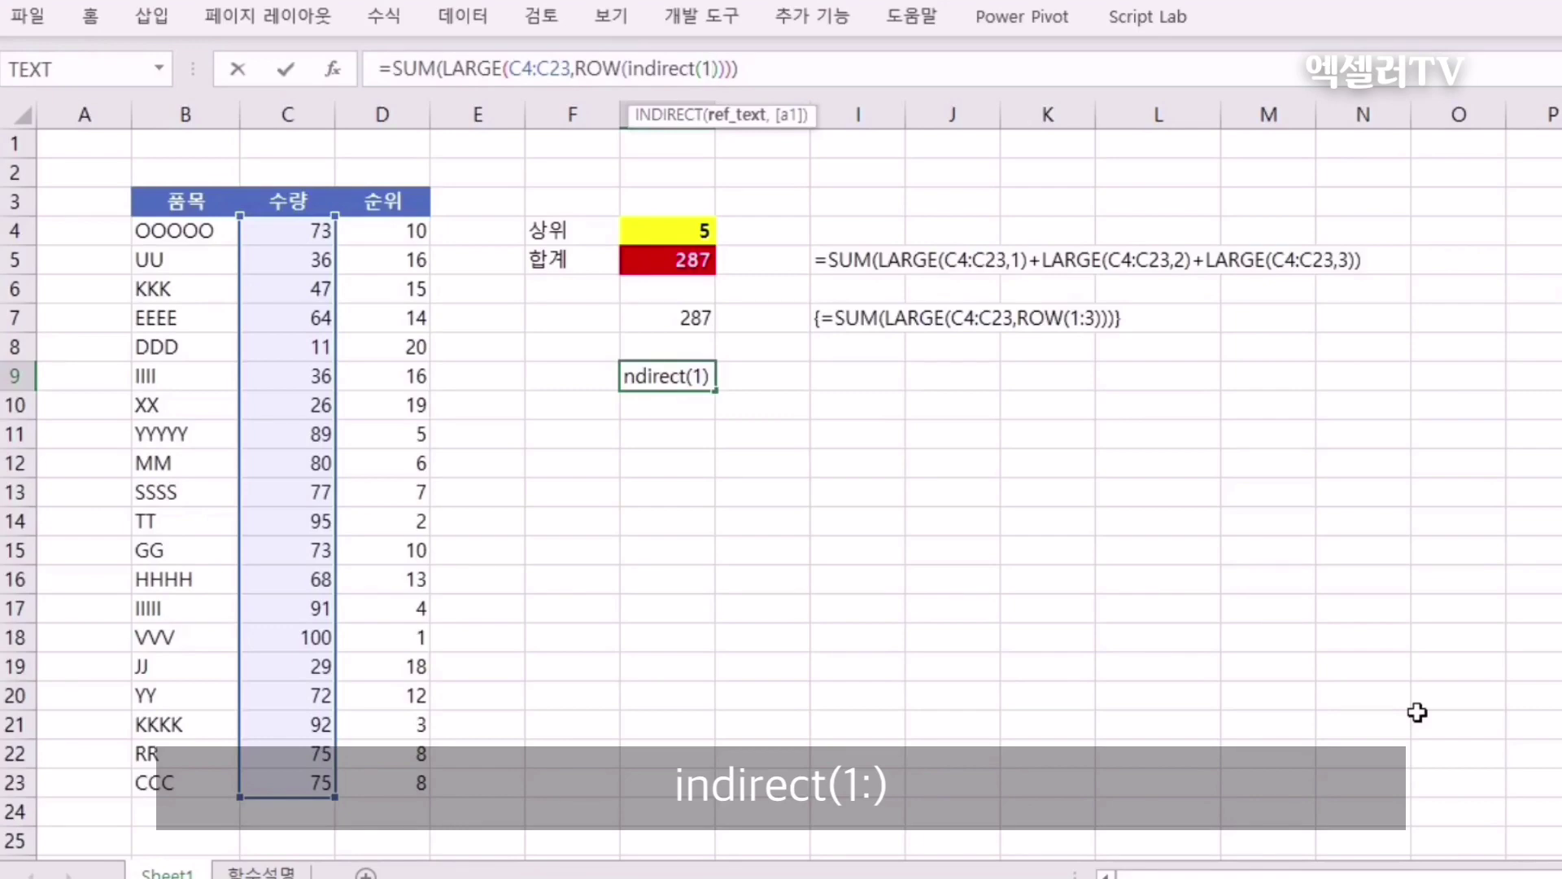
{"action": "type", "text": ":"}
{"action": "left_click", "coordinate": [647, 231]}
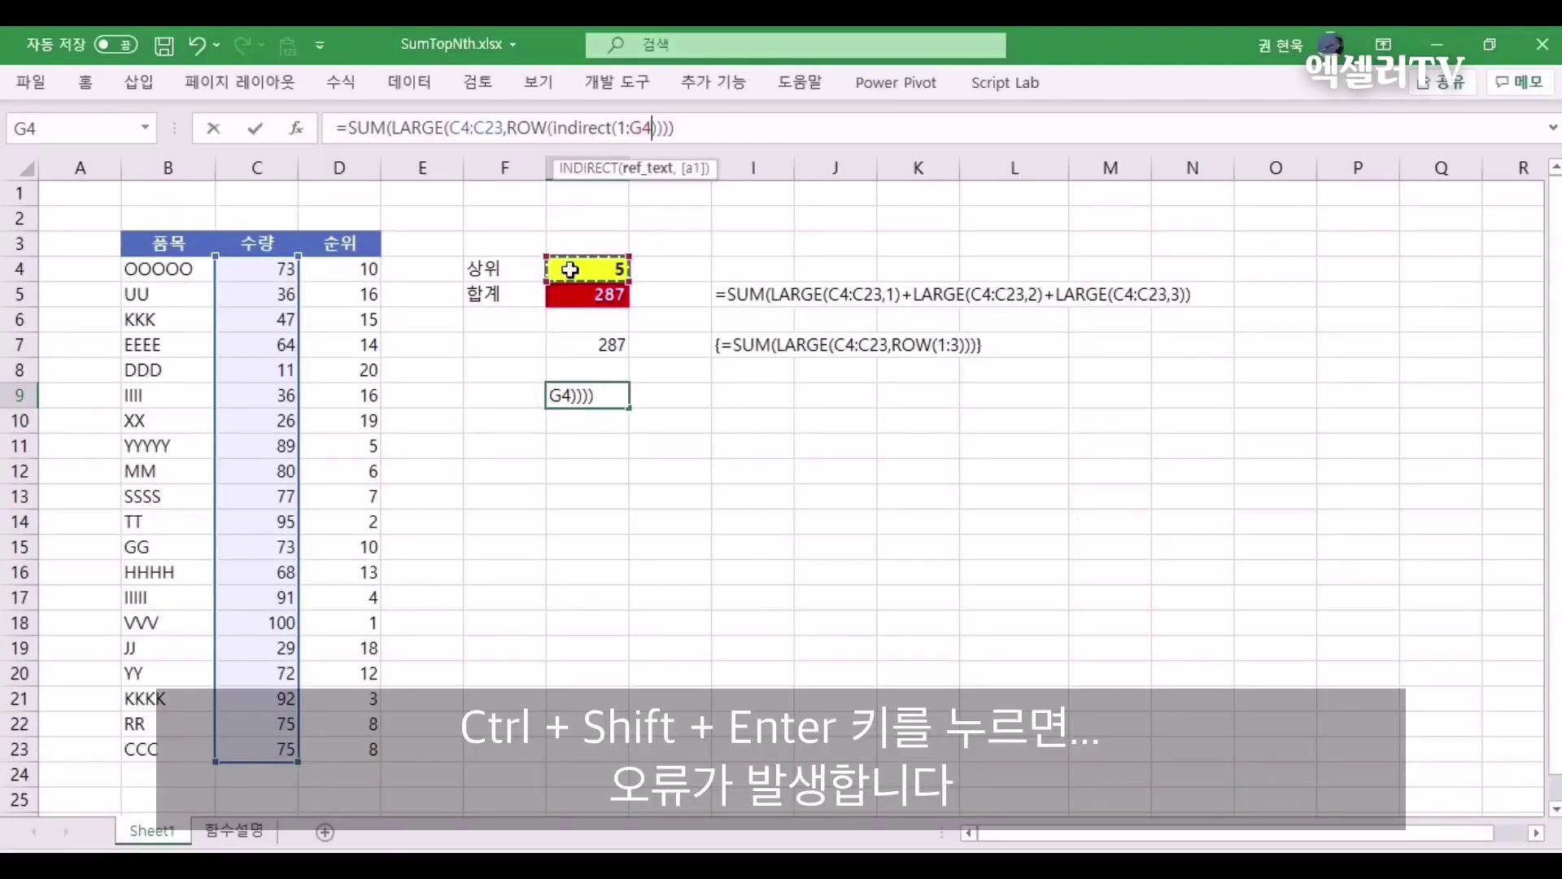
{"action": "key", "text": "ctrl+shift+Return"}
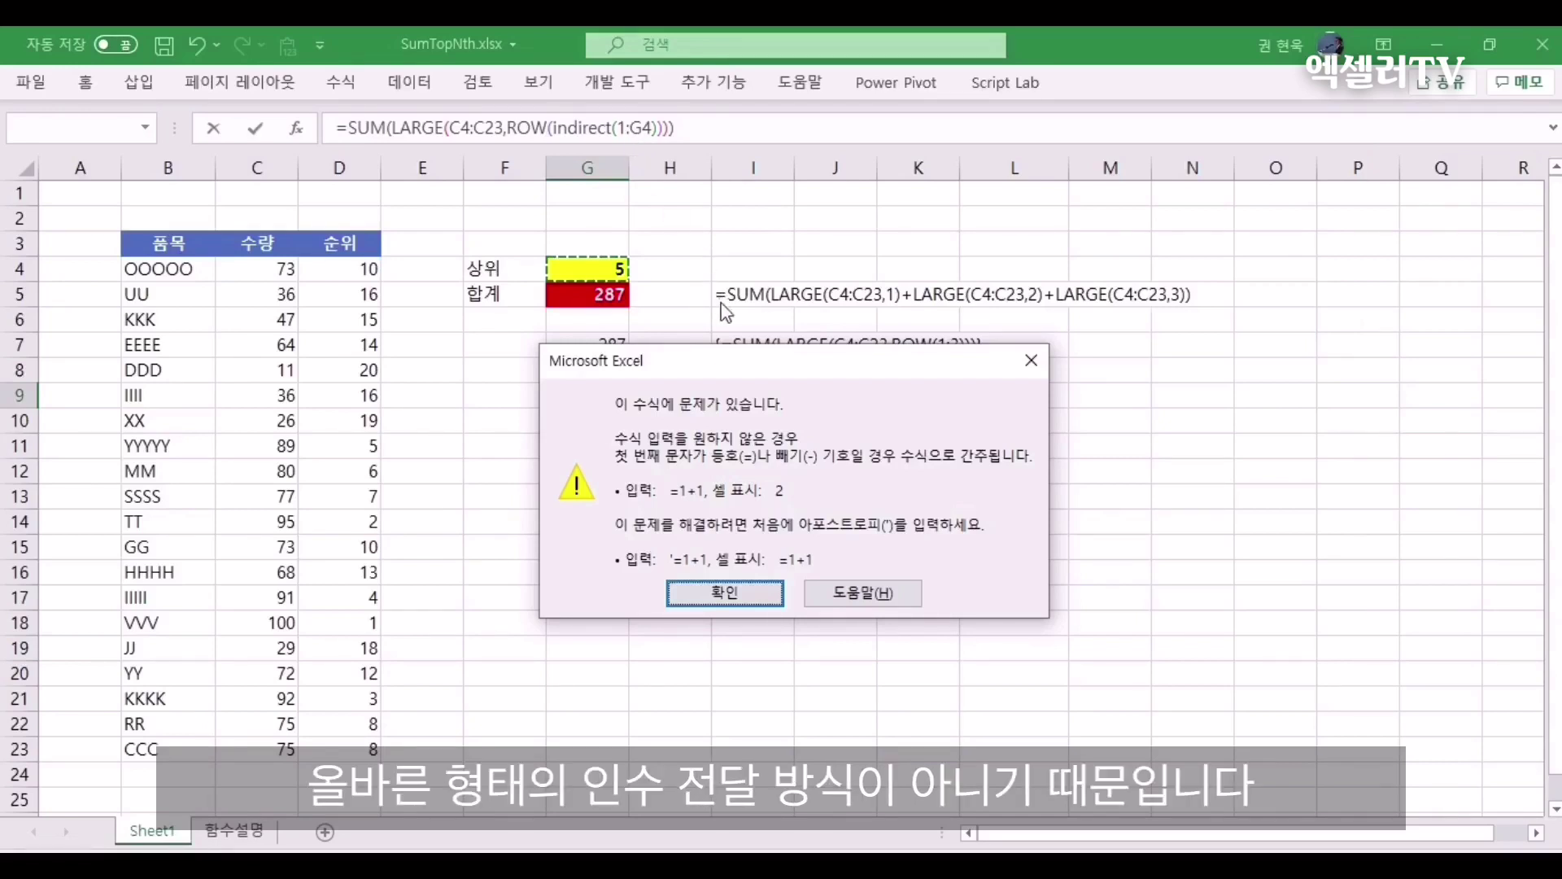
{"action": "left_click", "coordinate": [1031, 359]}
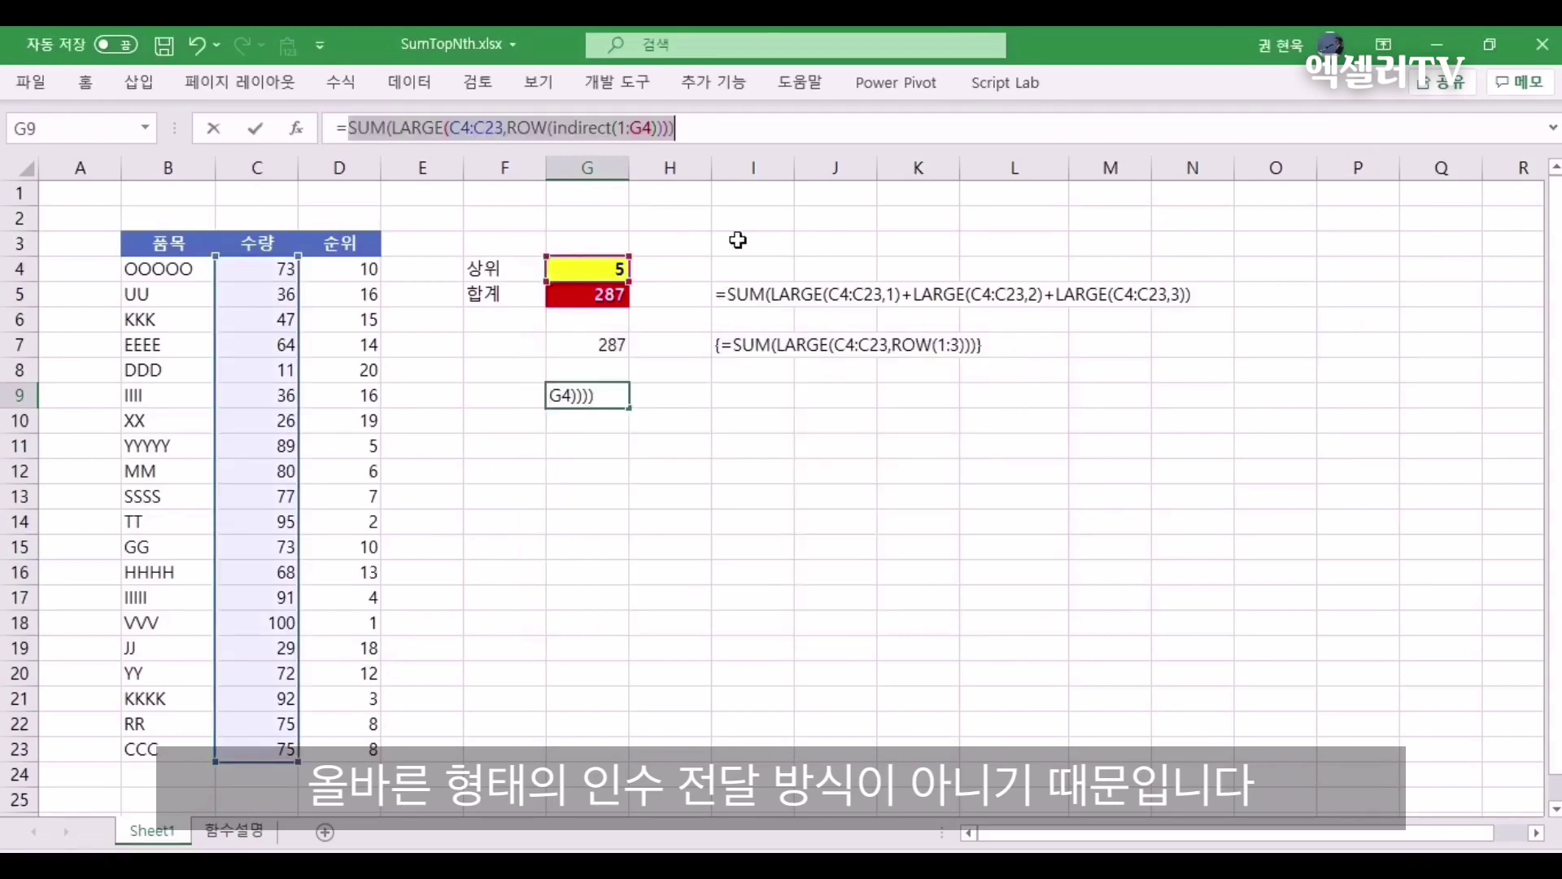
- Correct the INDIRECT argument in G9 to "1:"&G4 and enter the whole formula as an array formula
{"action": "left_click", "coordinate": [631, 130]}
{"action": "type", "text": "\""}
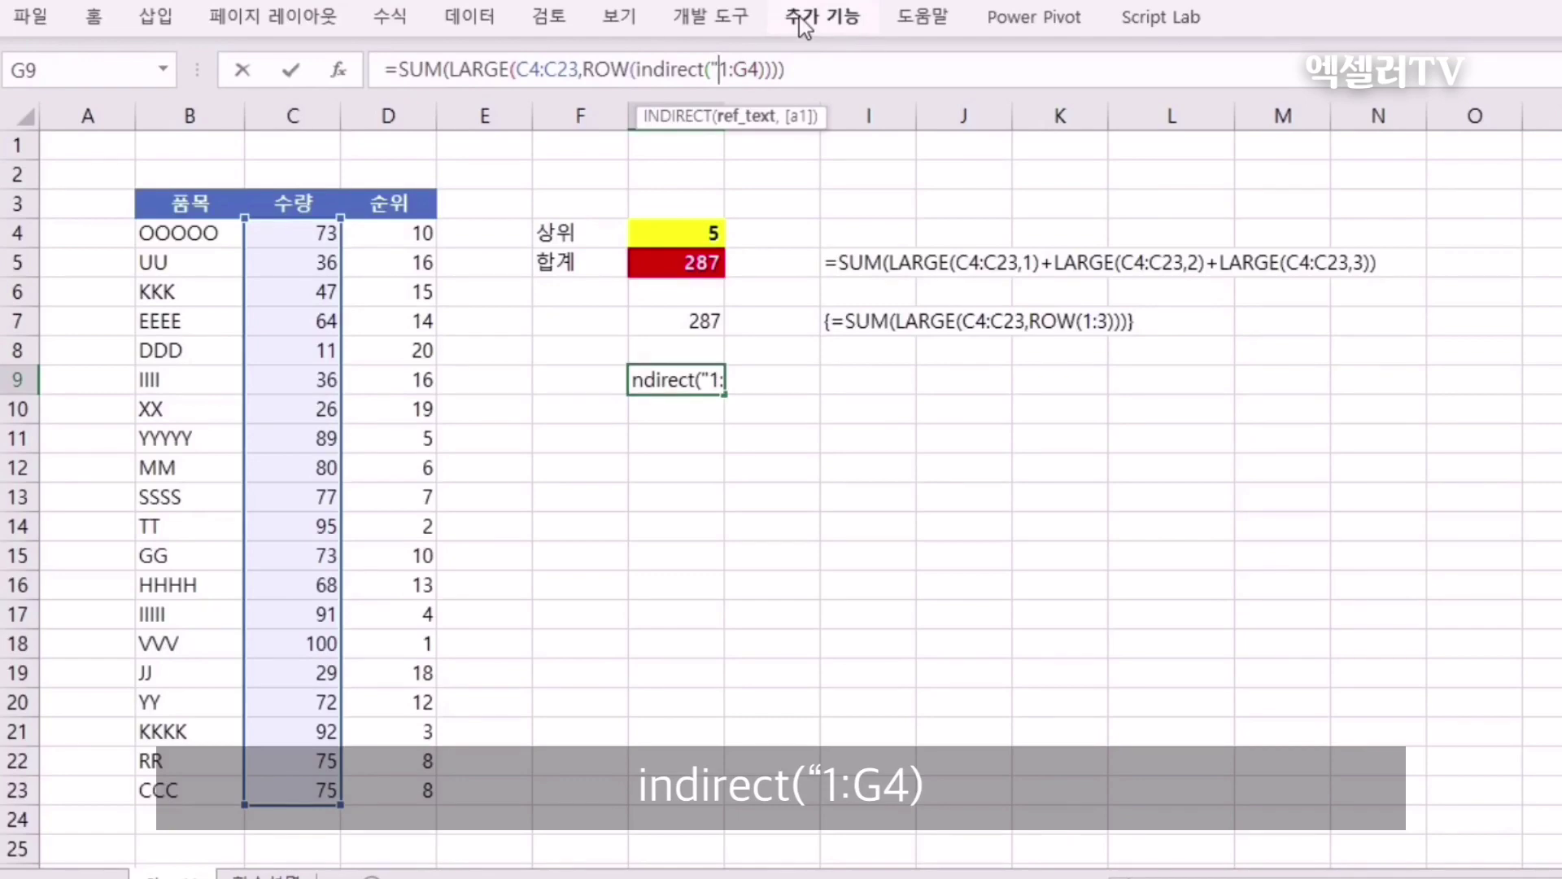
{"action": "left_click", "coordinate": [734, 68]}
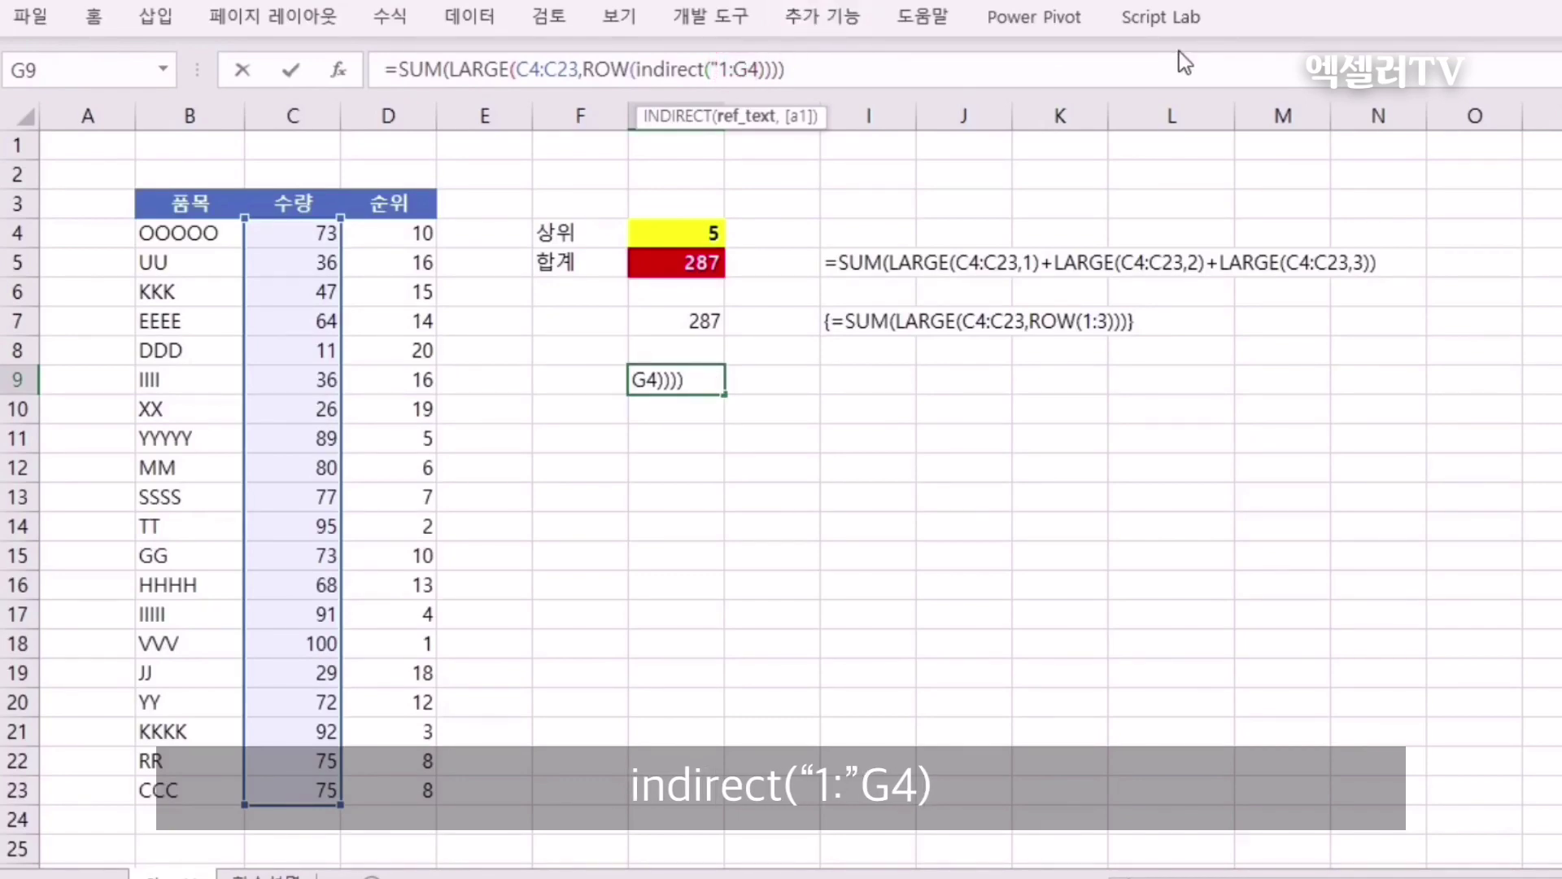
{"action": "type", "text": "\""}
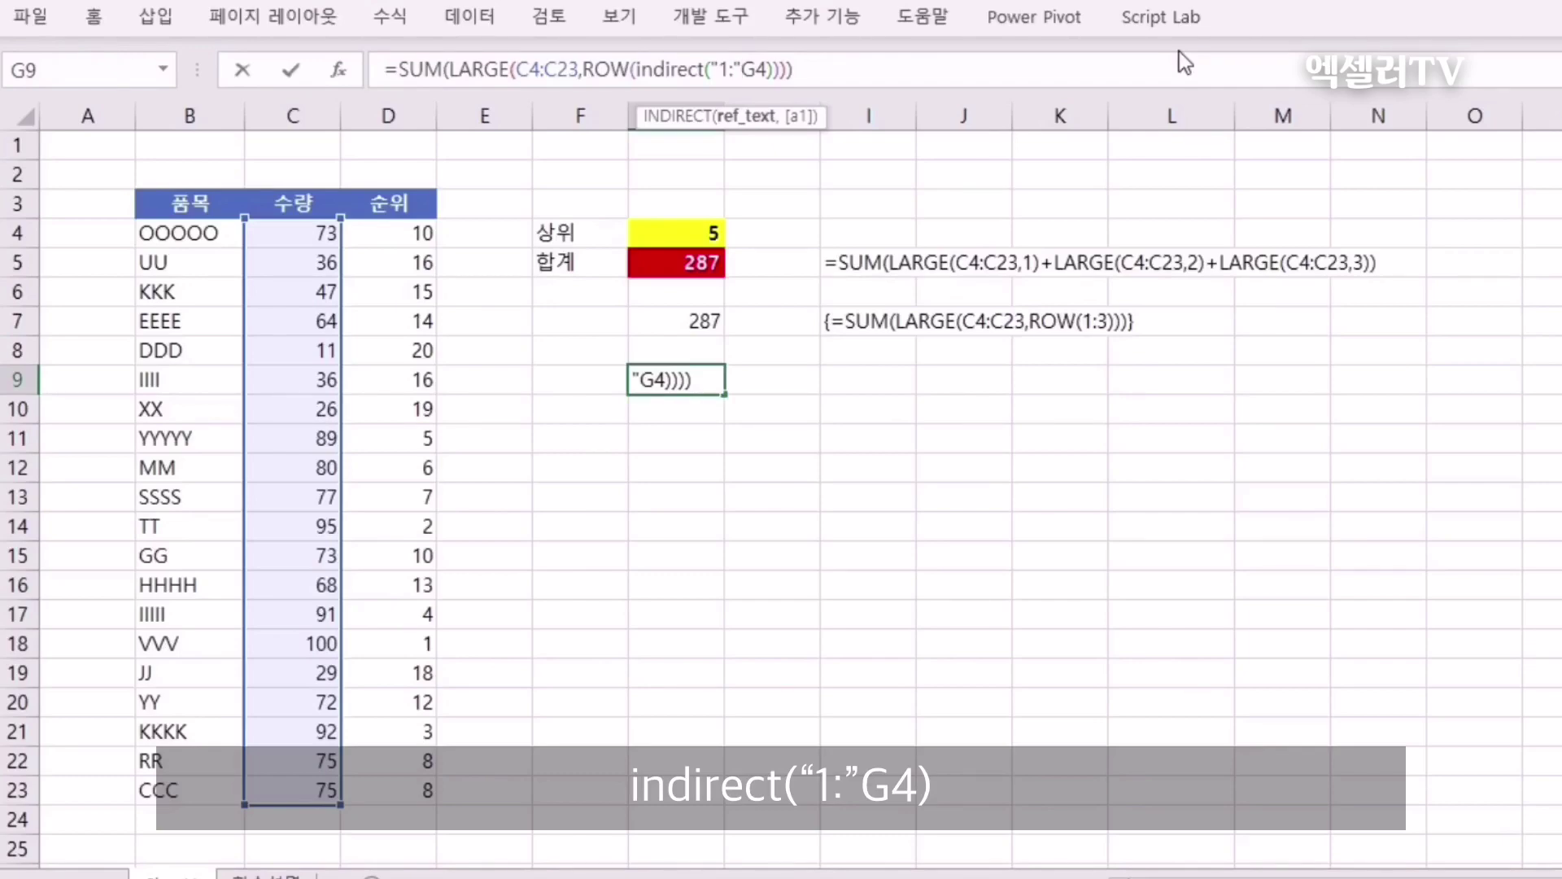
{"action": "type", "text": "&"}
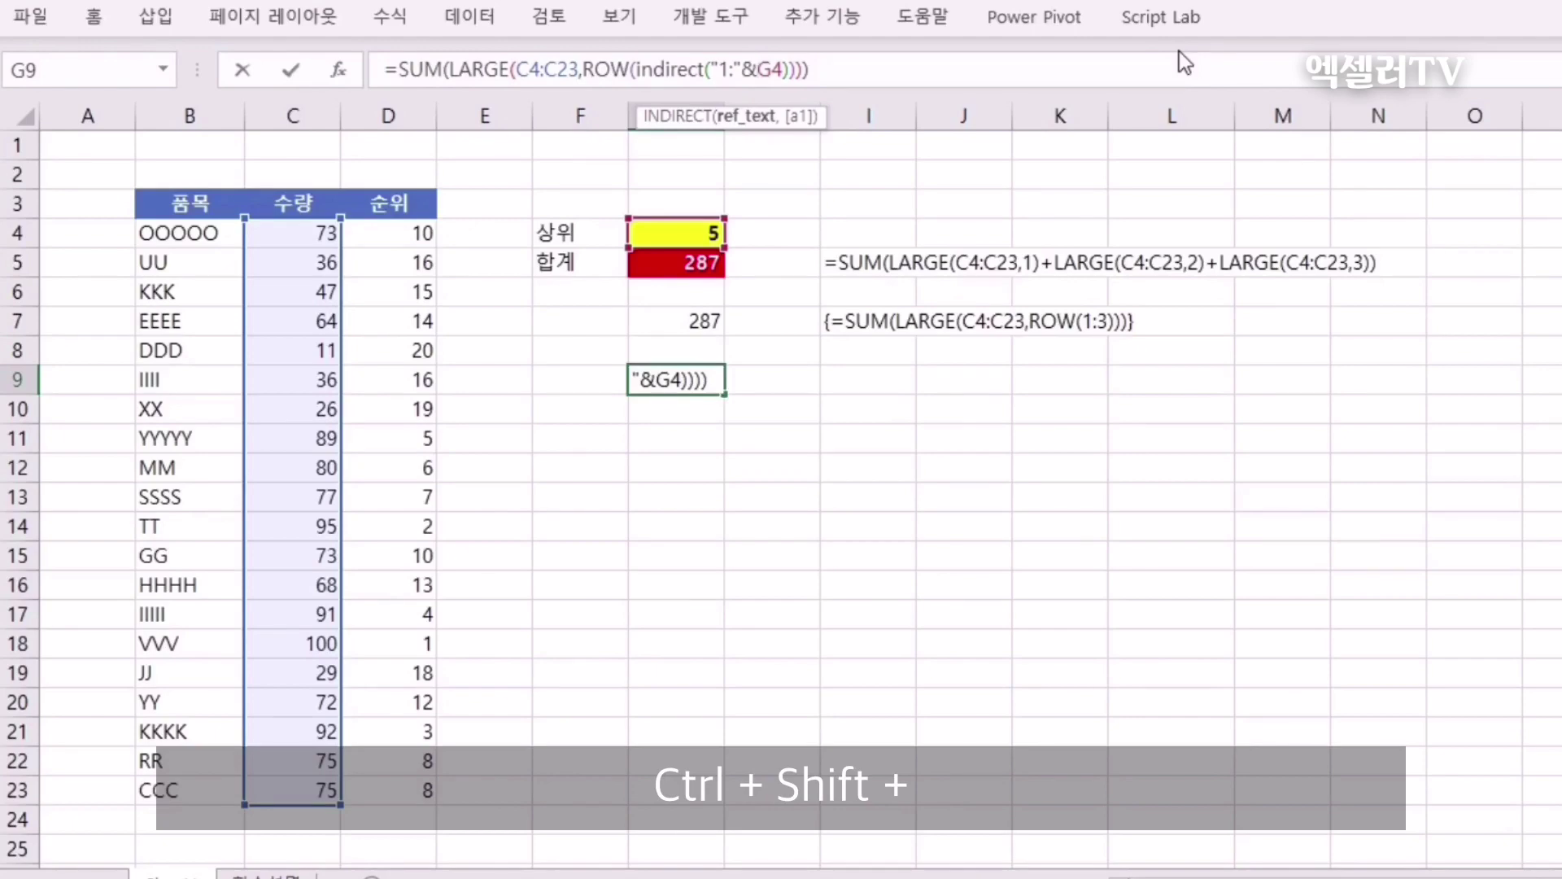
{"action": "key", "text": "ctrl+shift+Return"}
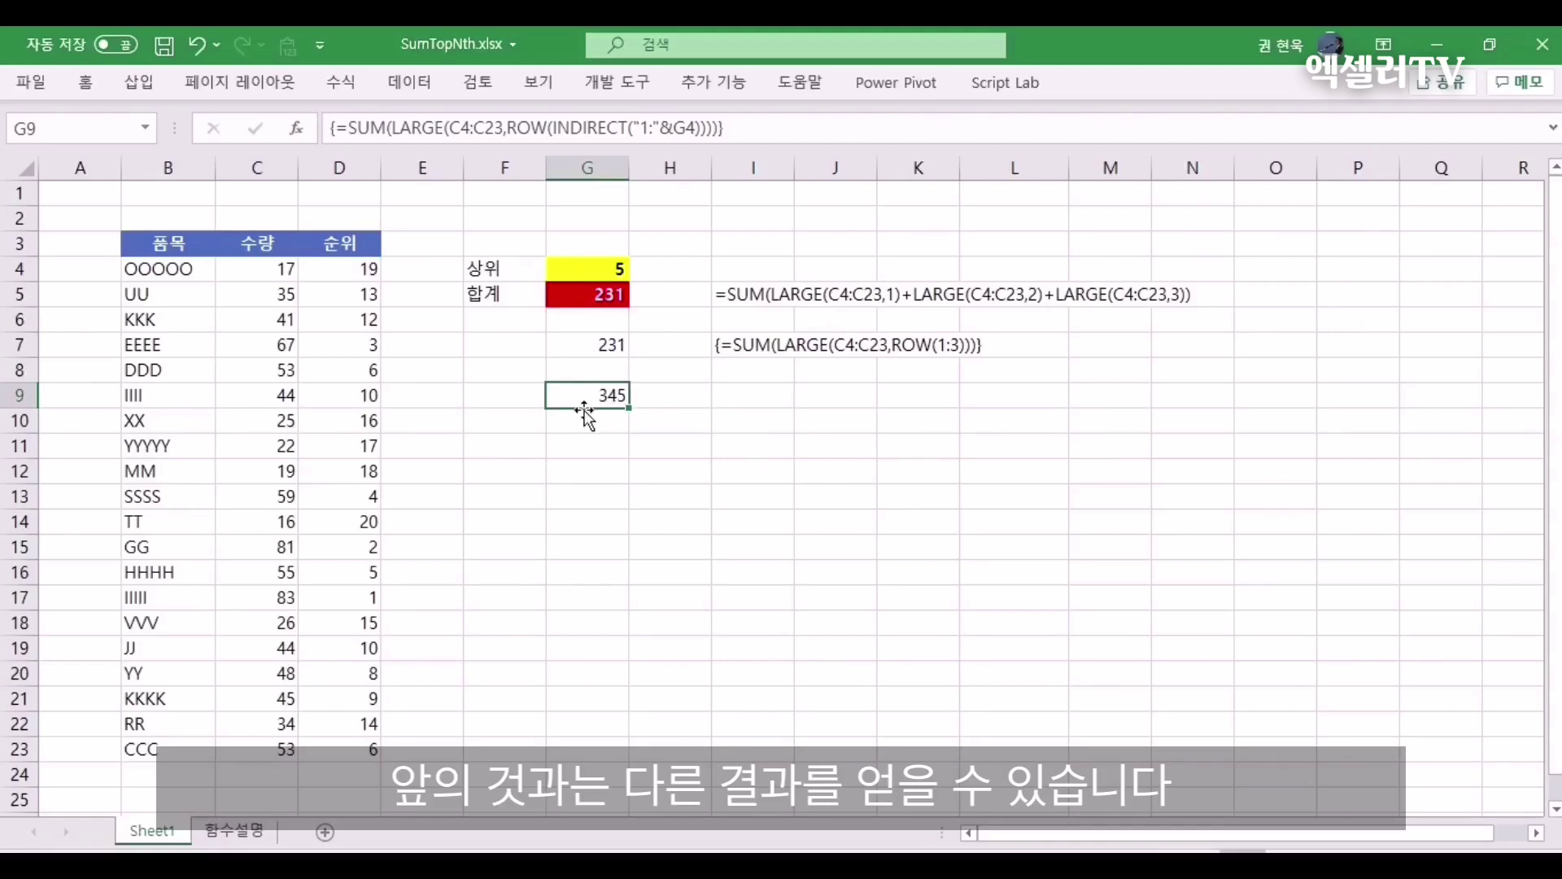
- Try 3 as the number of top items in G4, beside 상위
{"action": "left_click", "coordinate": [597, 271]}
{"action": "type", "text": "3"}
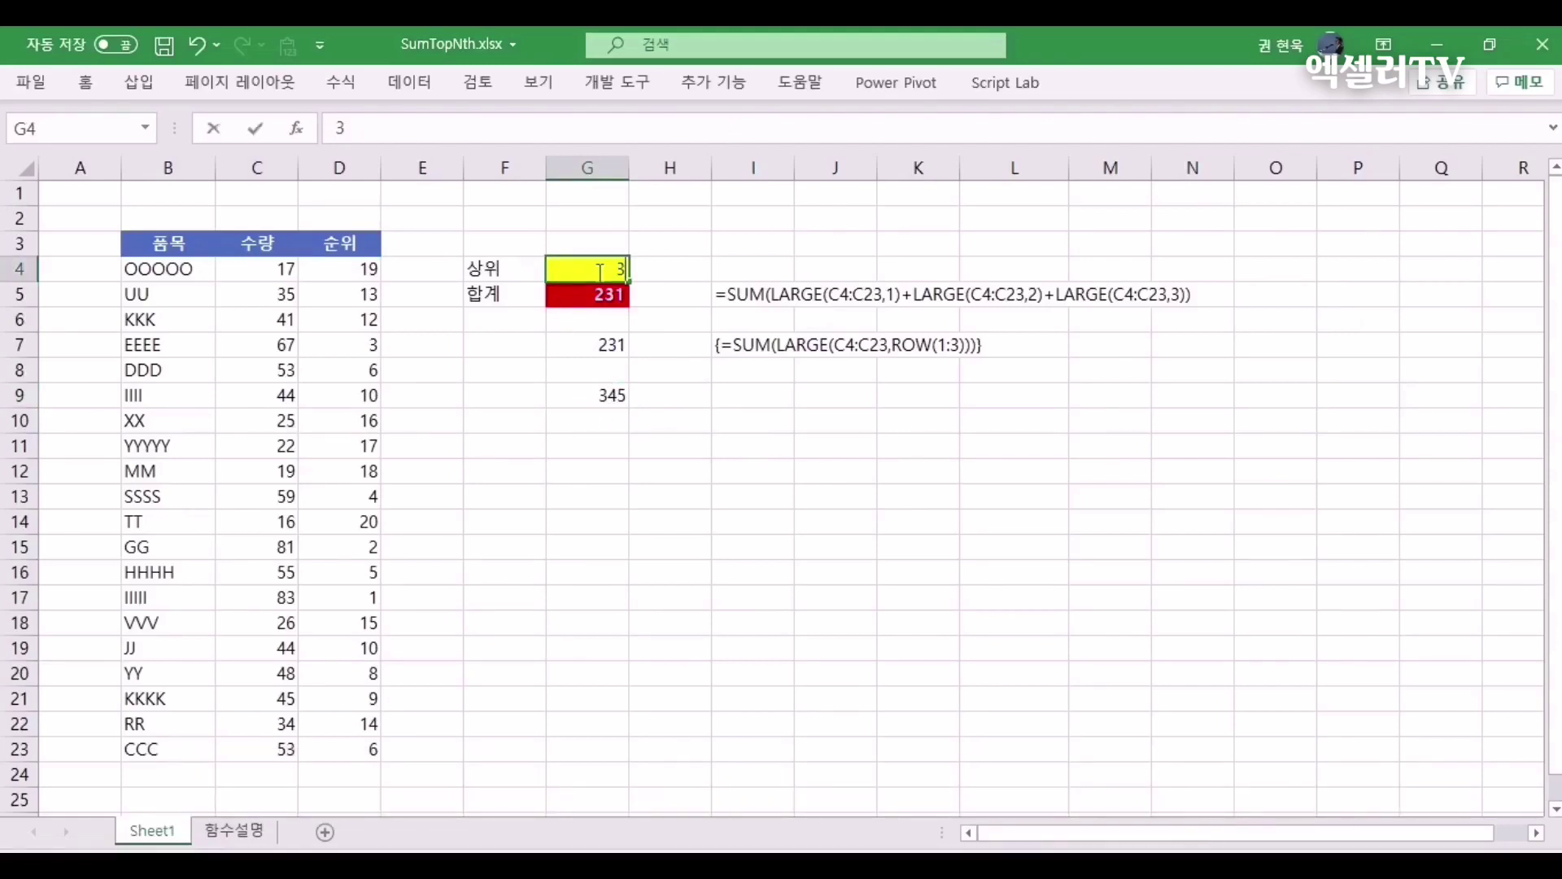
{"action": "key", "text": "Return"}
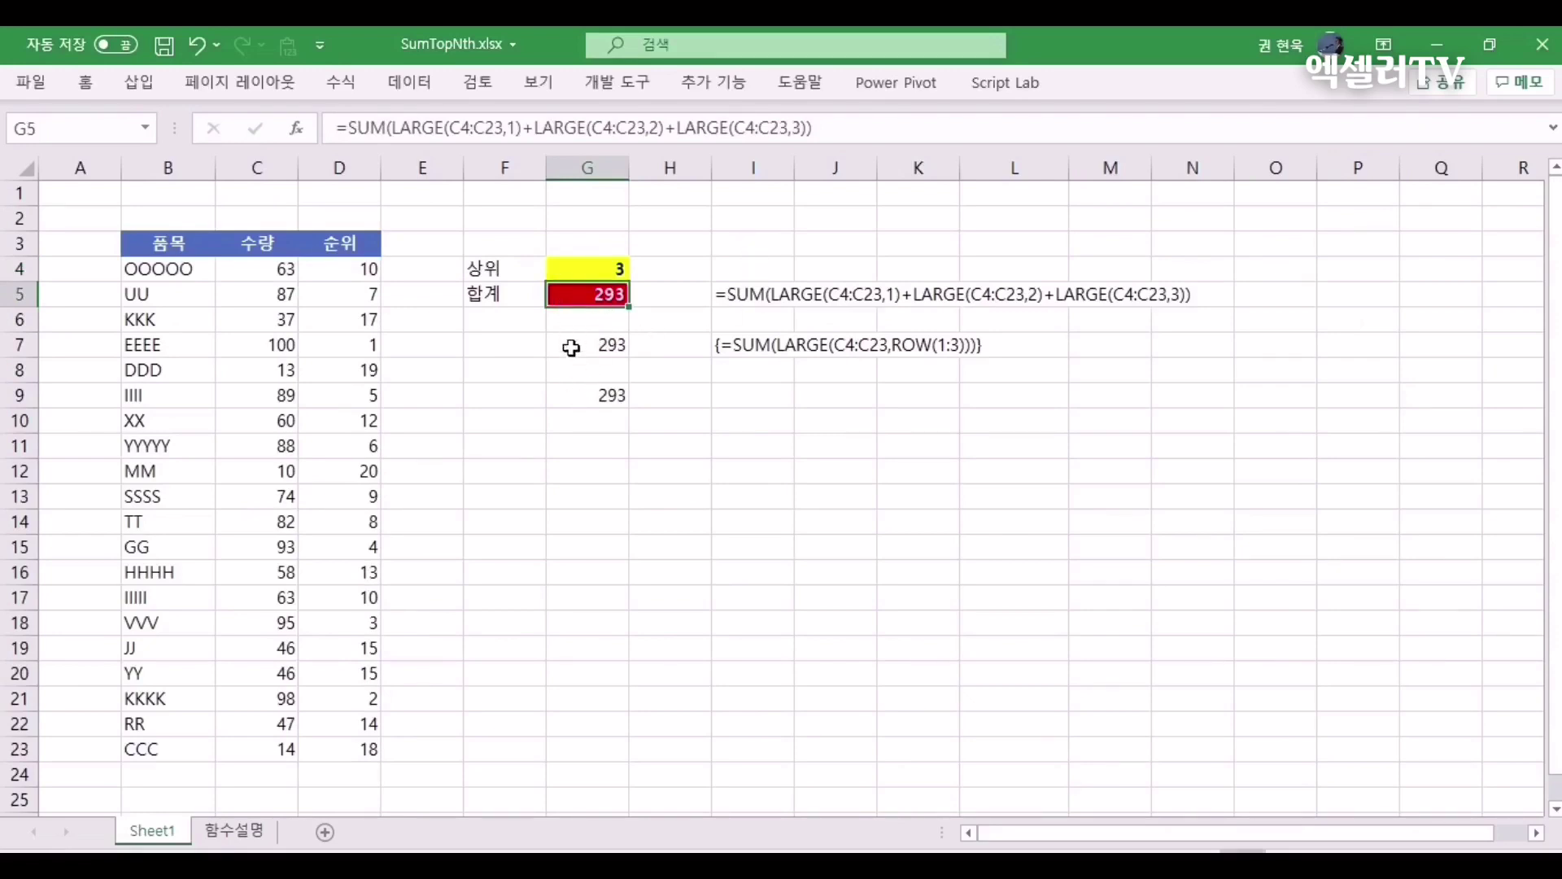
- Copy the FORMULATEXT formula from I7 to I9 to show G9's array formula as text
{"action": "left_click", "coordinate": [736, 394]}
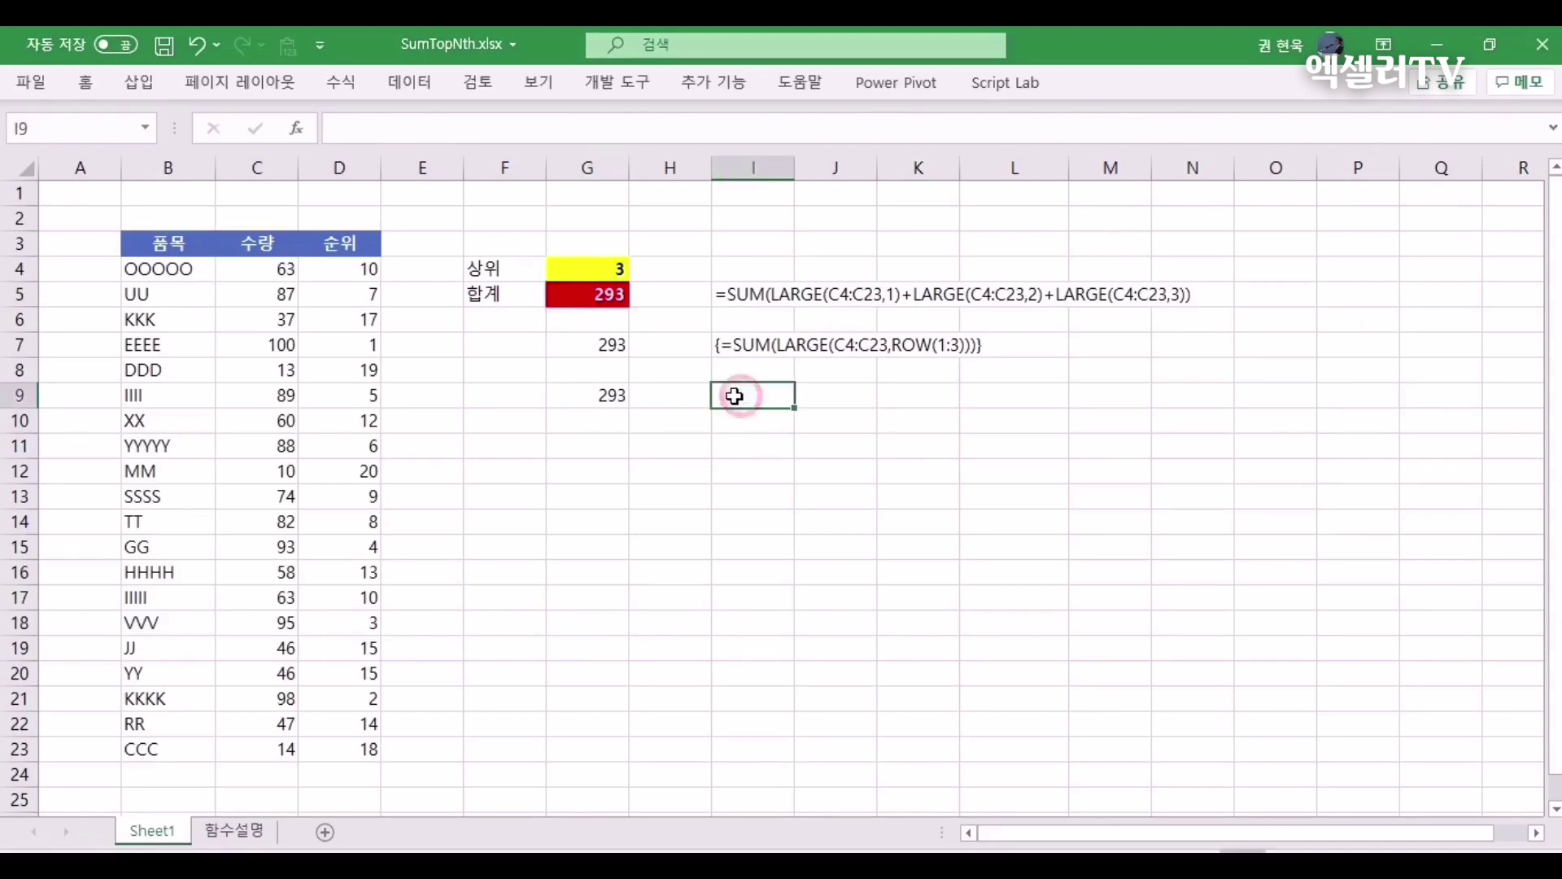
{"action": "left_click", "coordinate": [747, 355]}
{"action": "key", "text": "ctrl+c"}
{"action": "left_click", "coordinate": [747, 392]}
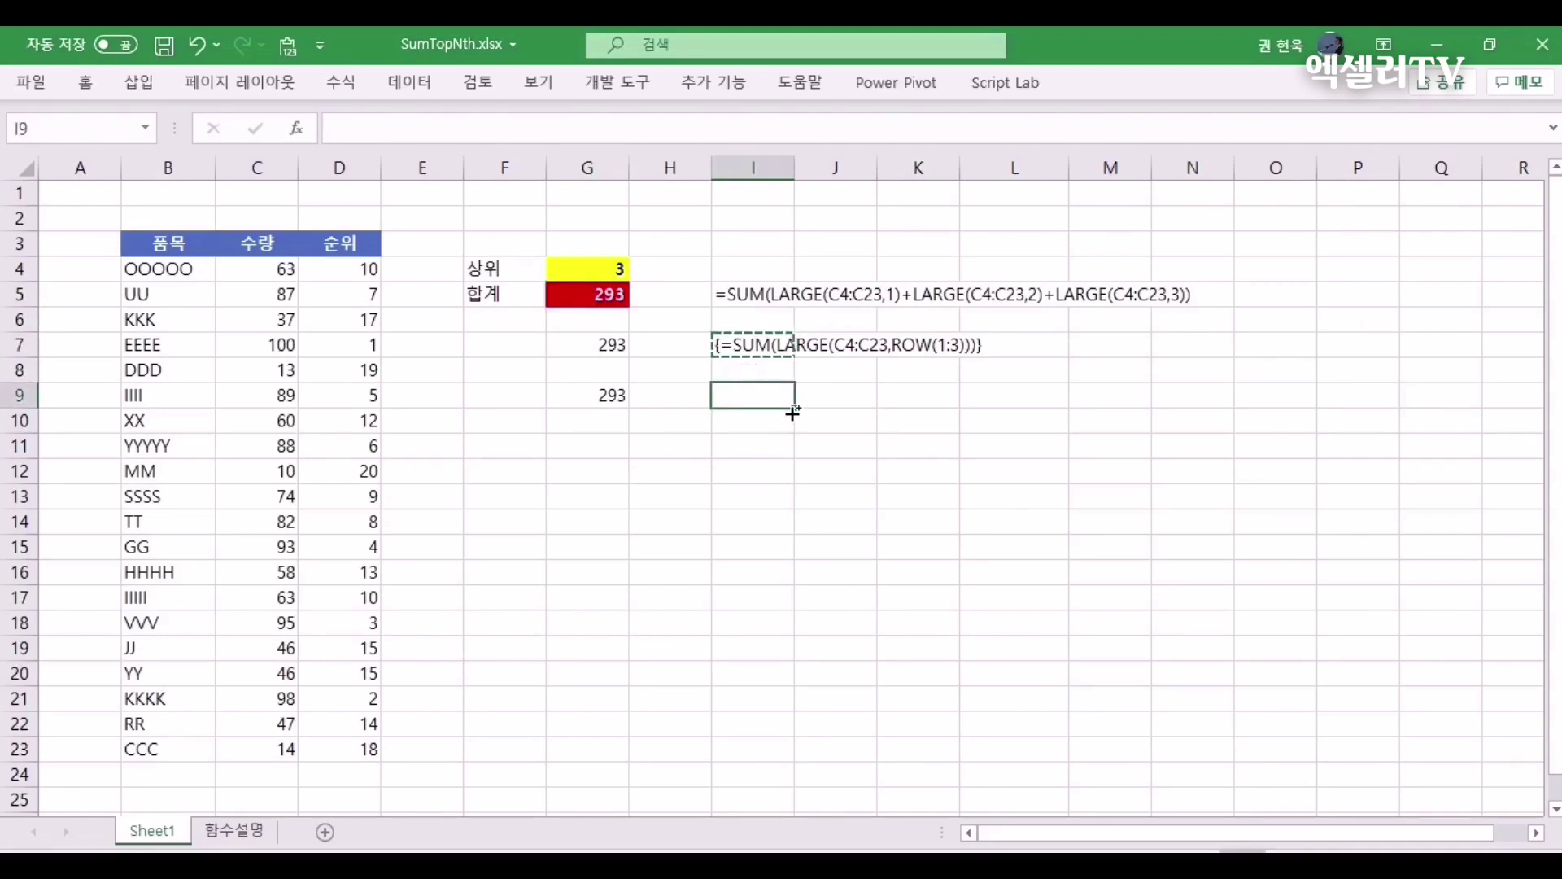
{"action": "key", "text": "ctrl+v"}
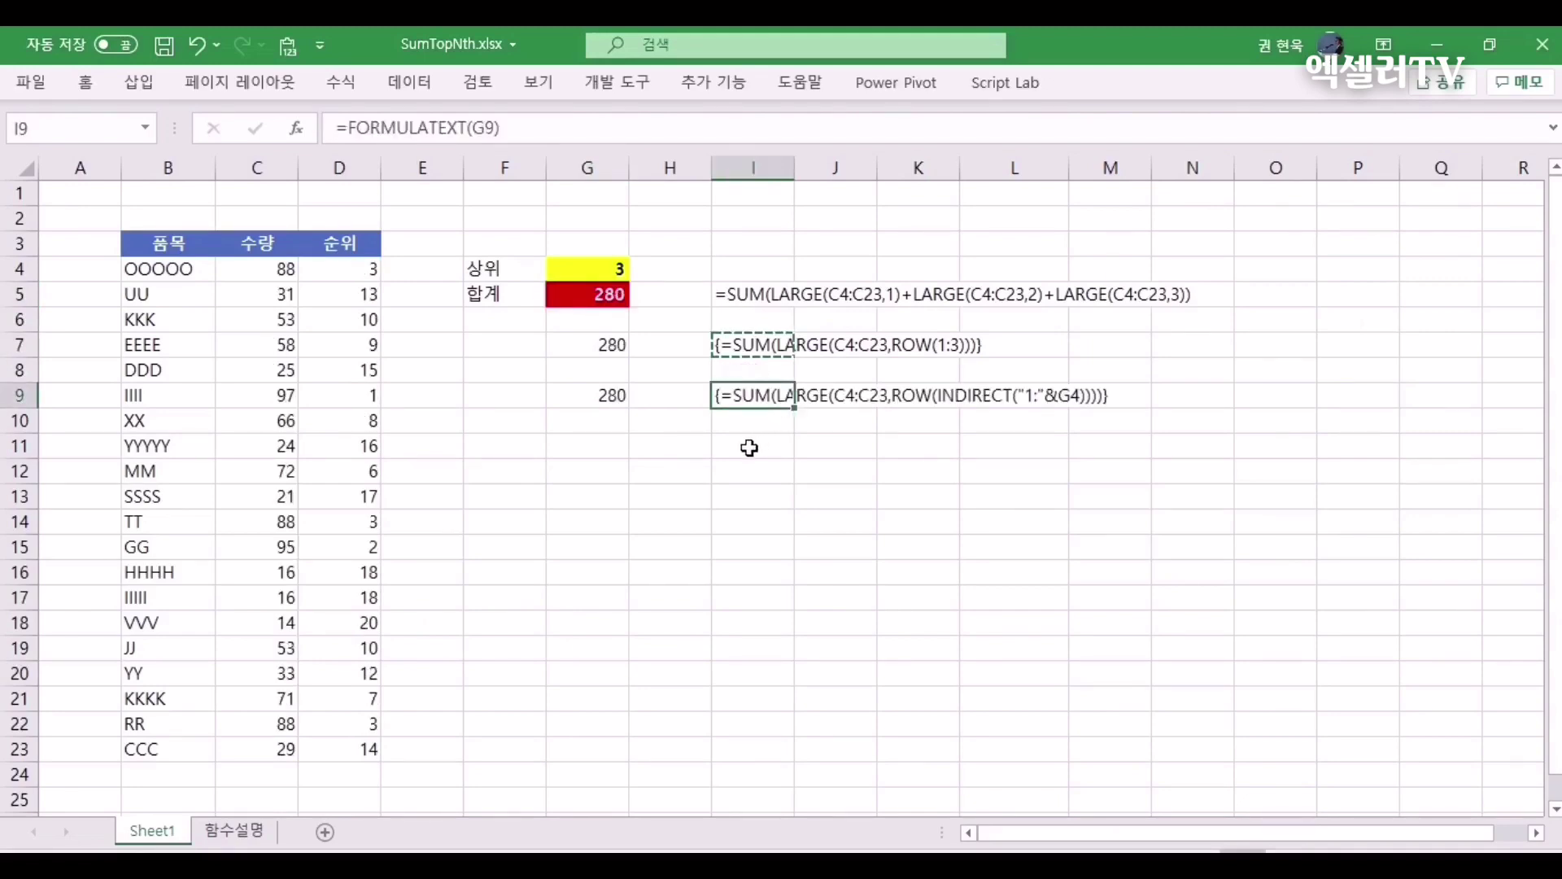
- Make the three formula texts in I5, I7 and I9 bold
{"action": "left_click", "coordinate": [743, 299]}
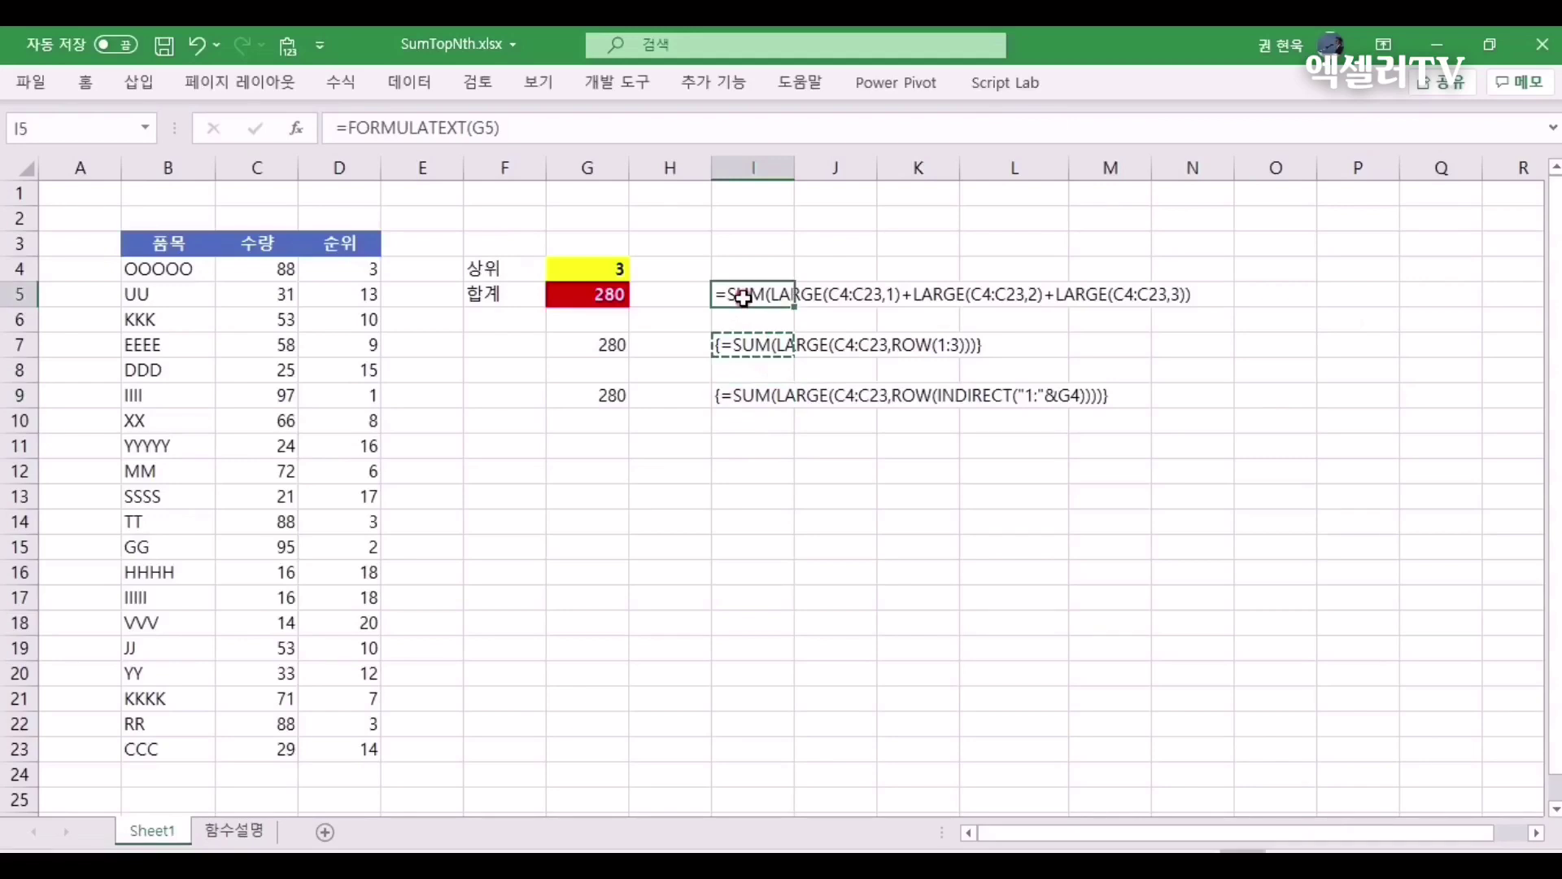
{"action": "left_click", "coordinate": [740, 342], "text": "ctrl"}
{"action": "left_click", "coordinate": [742, 393], "text": "ctrl"}
{"action": "left_click", "coordinate": [94, 81]}
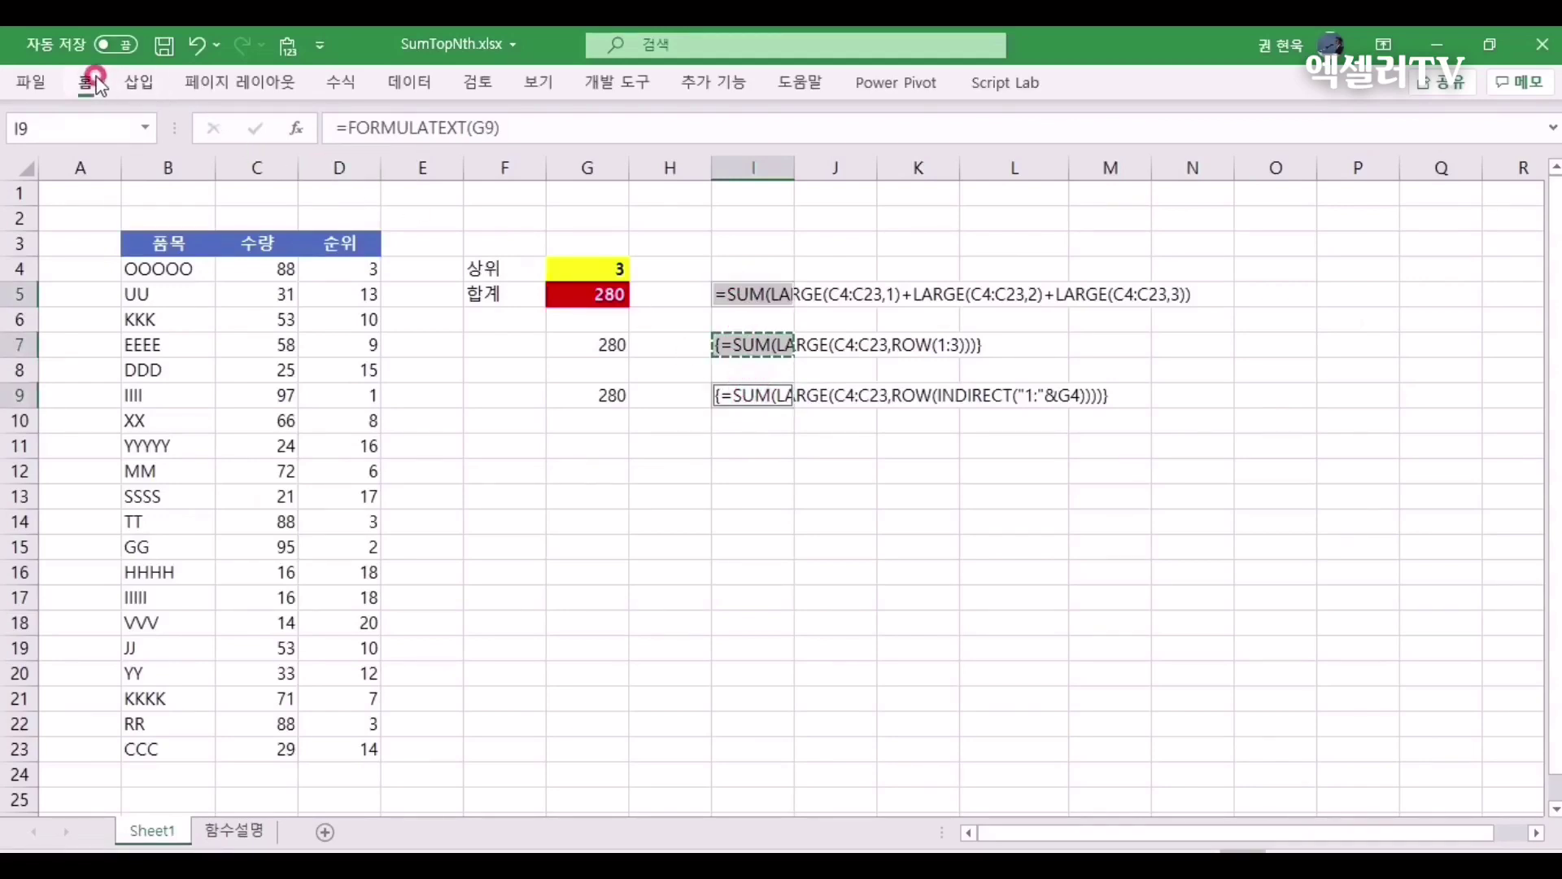
{"action": "left_click", "coordinate": [153, 163]}
{"action": "left_click", "coordinate": [794, 431]}
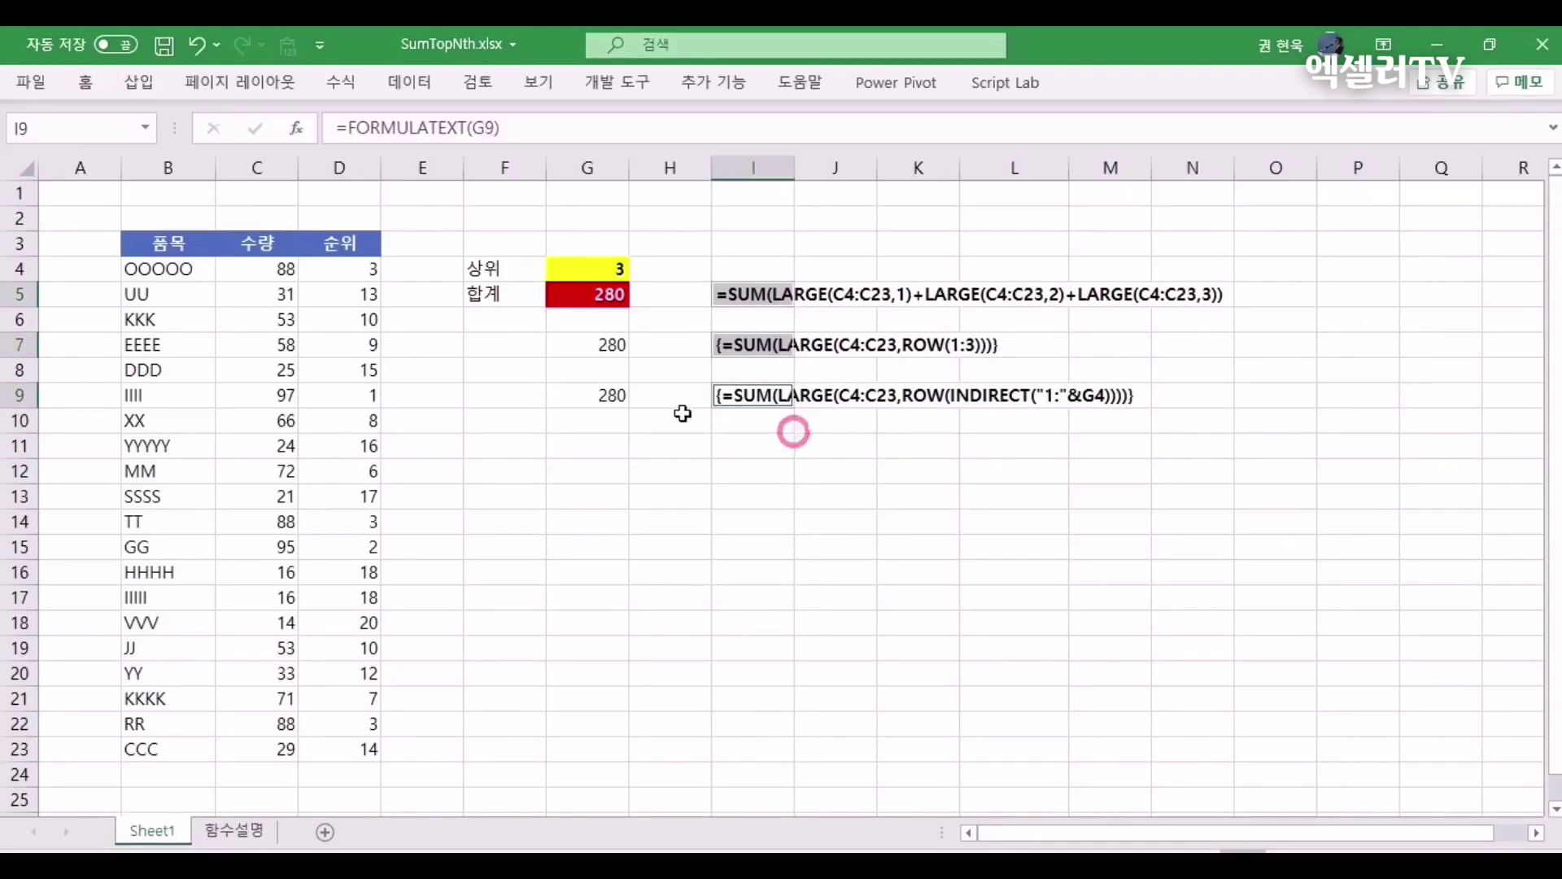
{"action": "left_click", "coordinate": [682, 413]}
{"action": "left_click", "coordinate": [598, 402]}
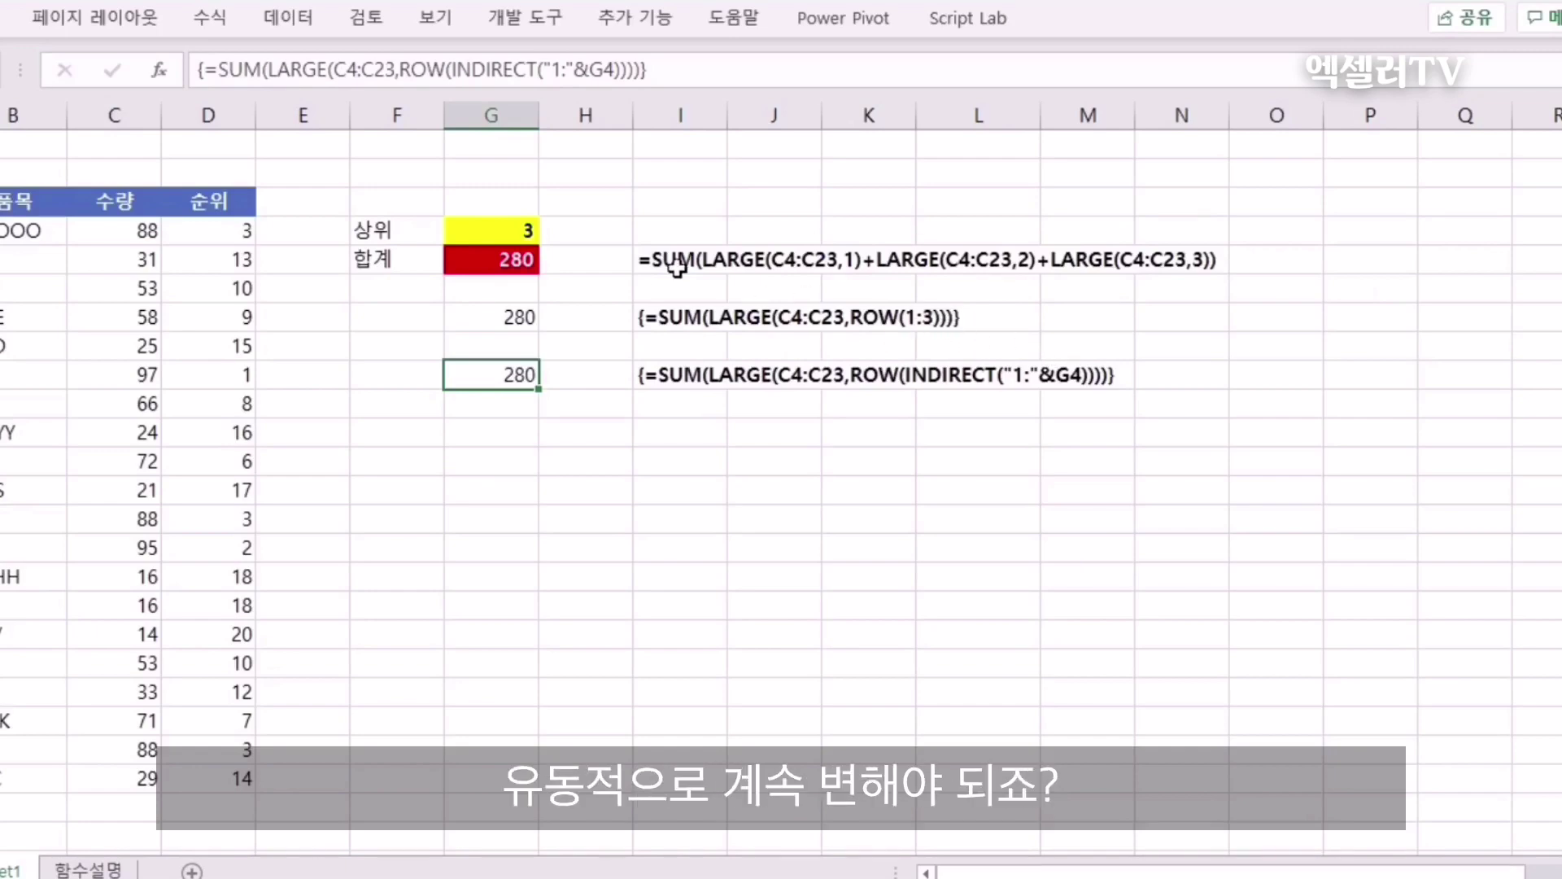
- Try 5 as the number of top items in G4, then change it to 10 and check G9's INDIRECT formula
{"action": "left_click", "coordinate": [510, 233]}
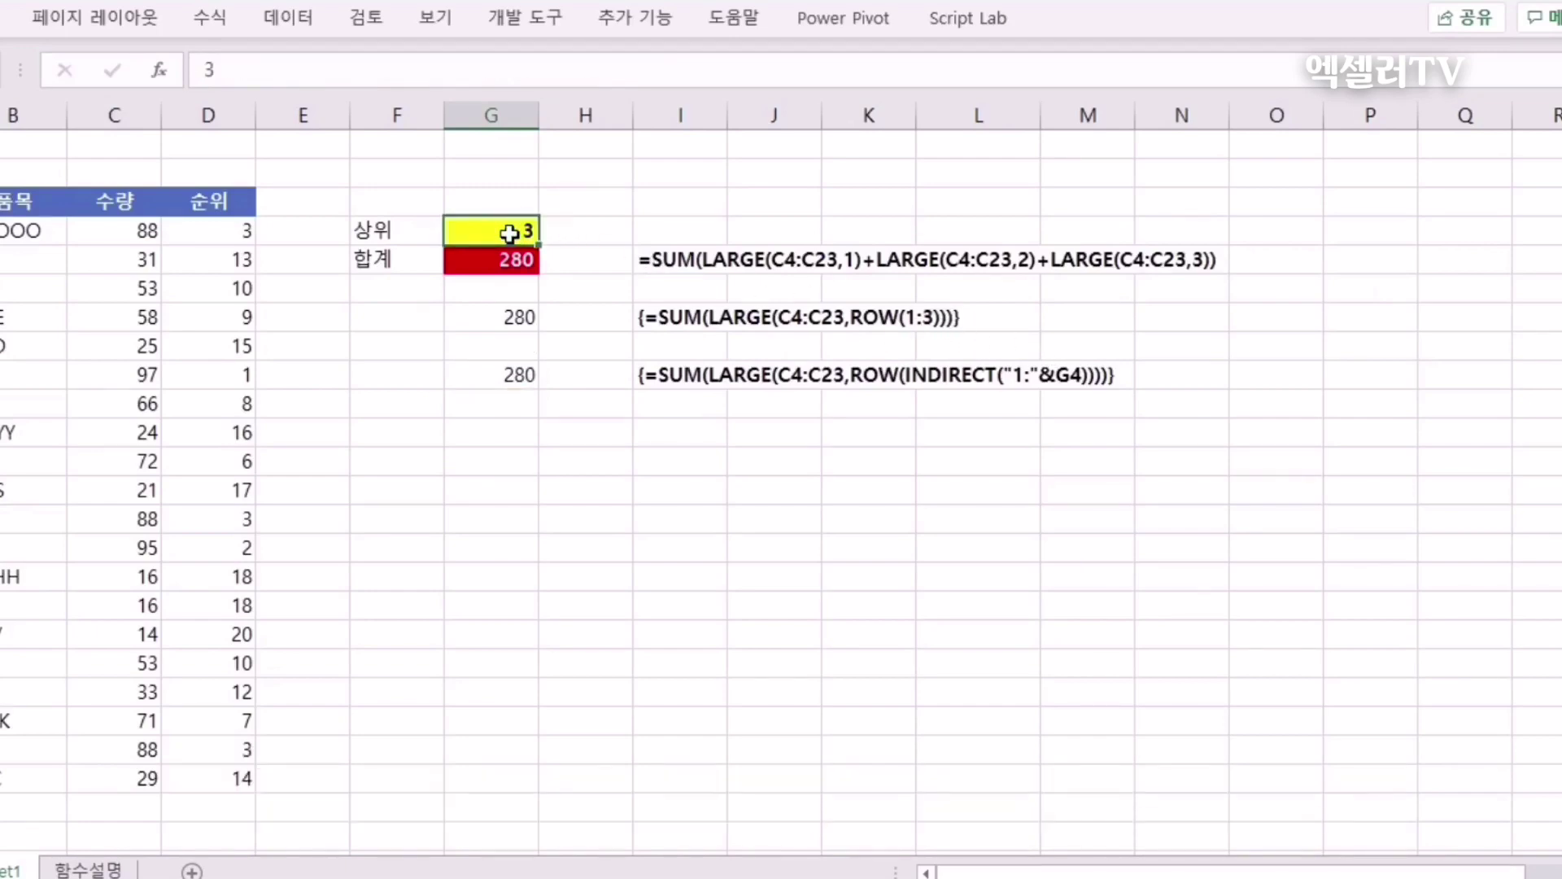
{"action": "type", "text": "5"}
{"action": "key", "text": "Return"}
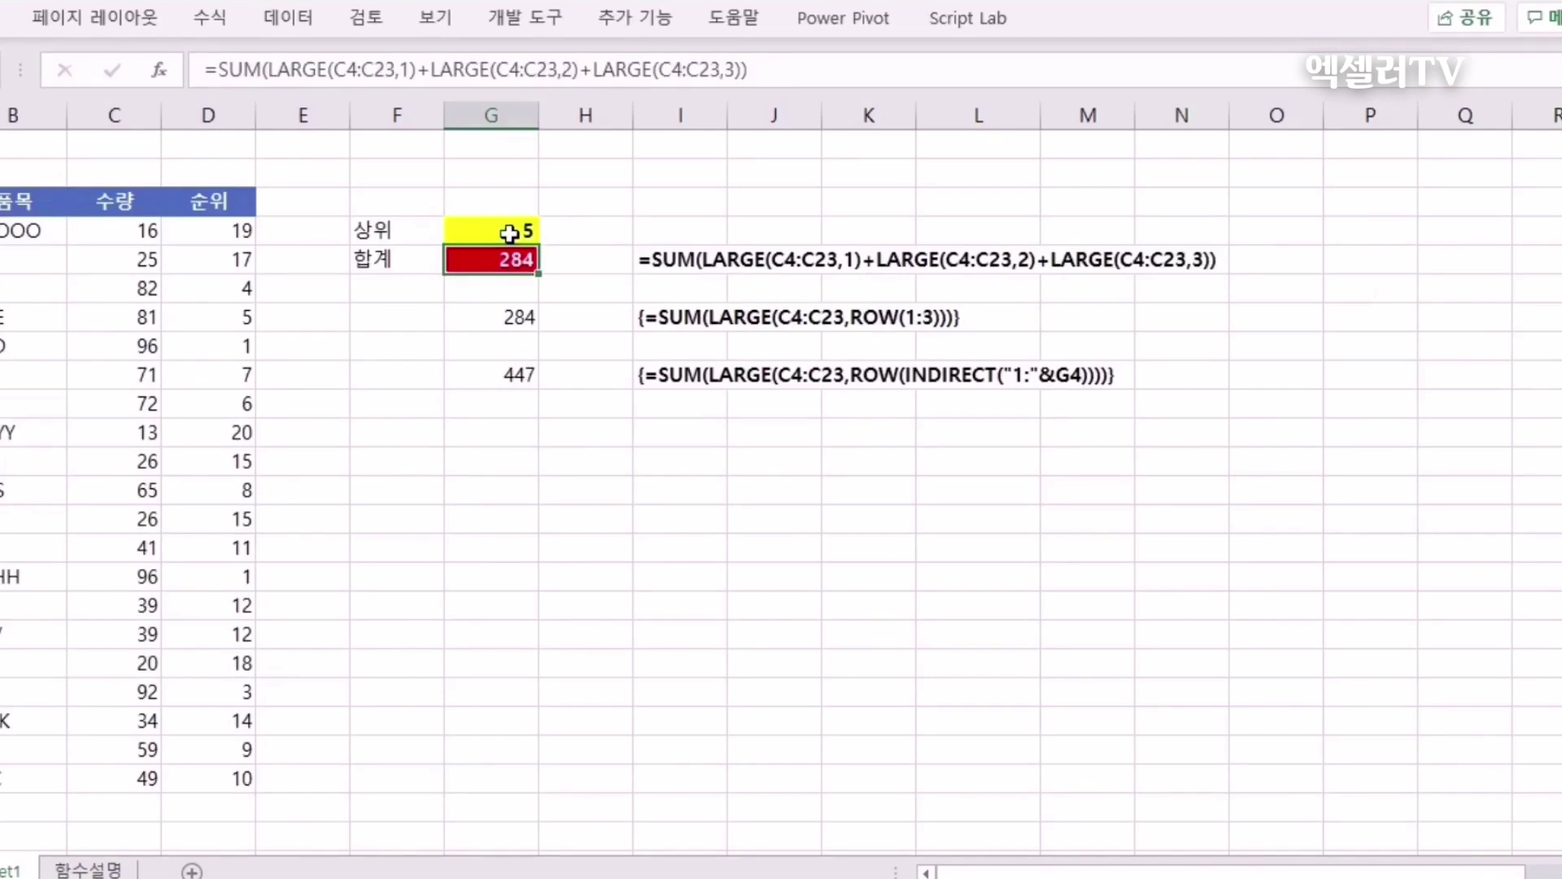
{"action": "left_click", "coordinate": [510, 233]}
{"action": "type", "text": "10"}
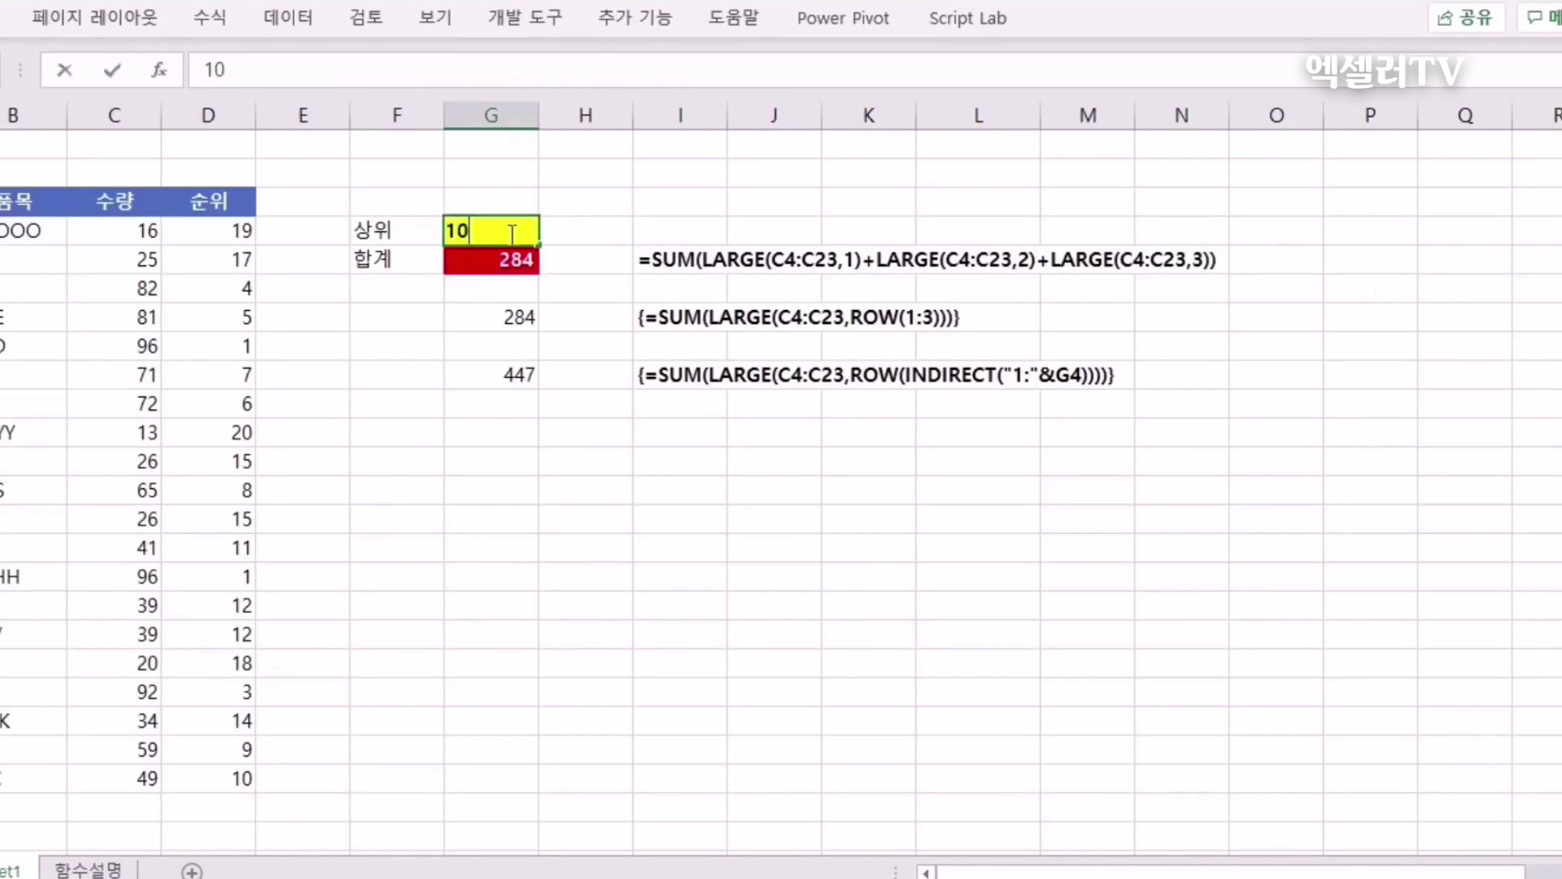
{"action": "key", "text": "Return"}
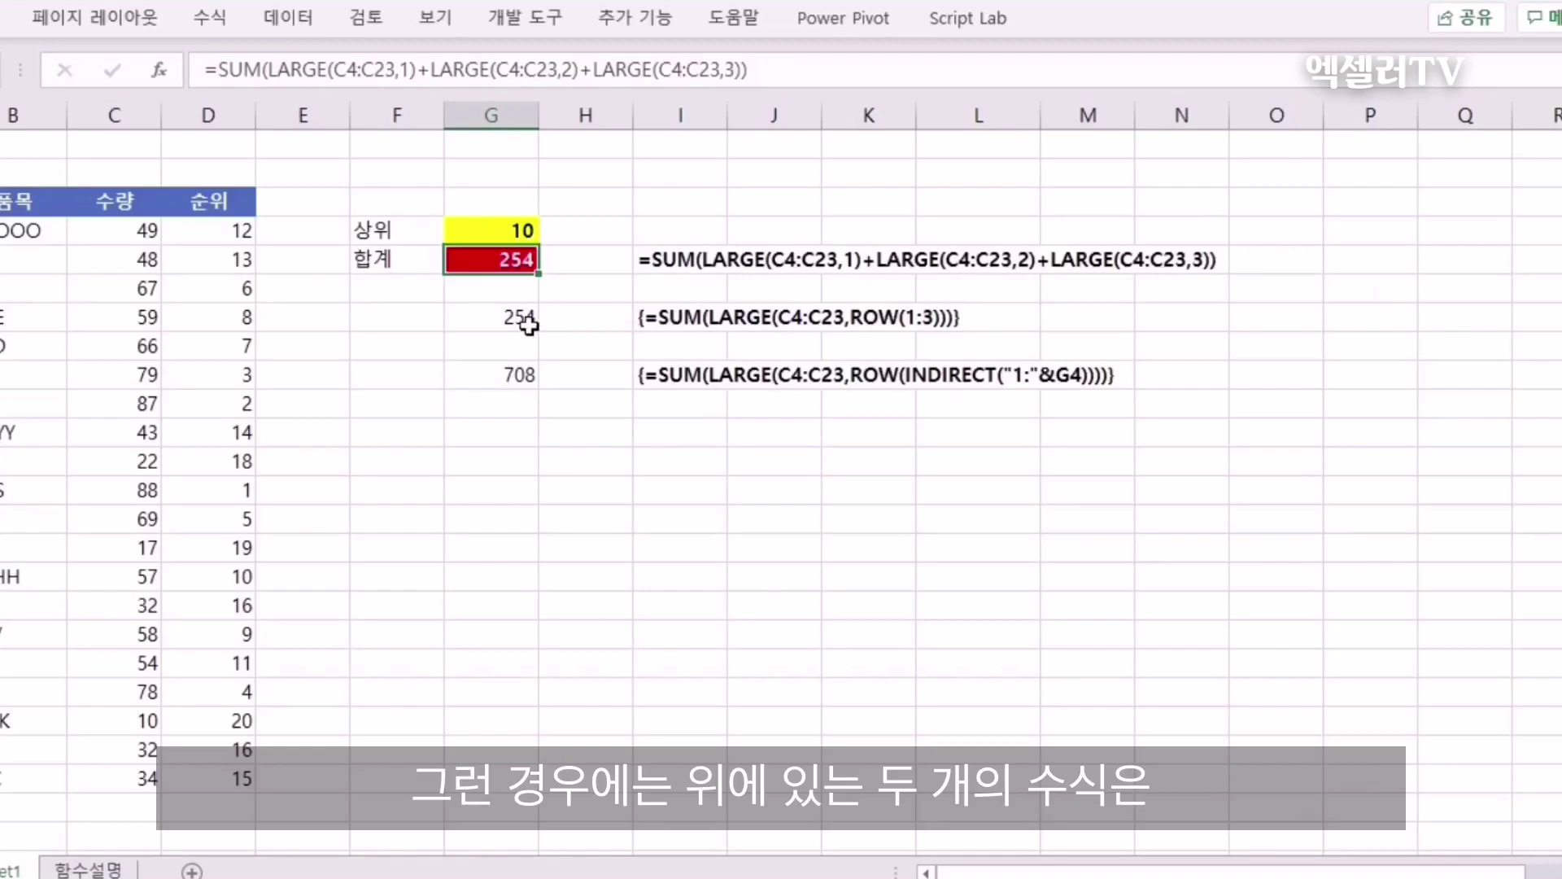
{"action": "left_click", "coordinate": [469, 381]}
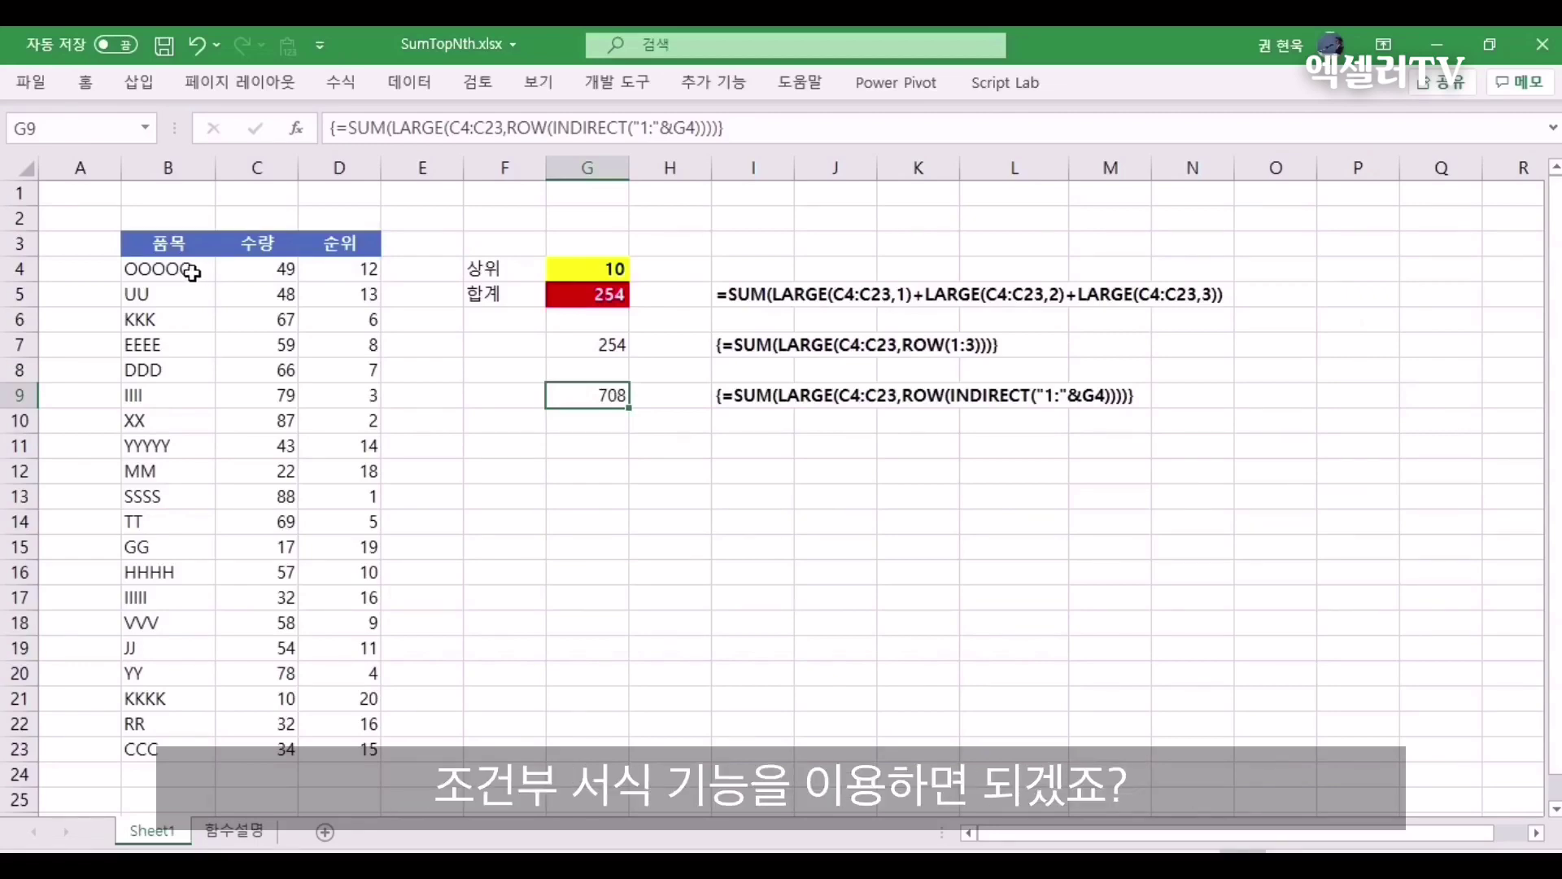
- Start a new conditional formatting rule for B4:D23 with the rule type 수식을 사용하여 서식을 지정할 셀 결정
{"action": "left_click_drag", "start_coordinate": [196, 273], "coordinate": [337, 742]}
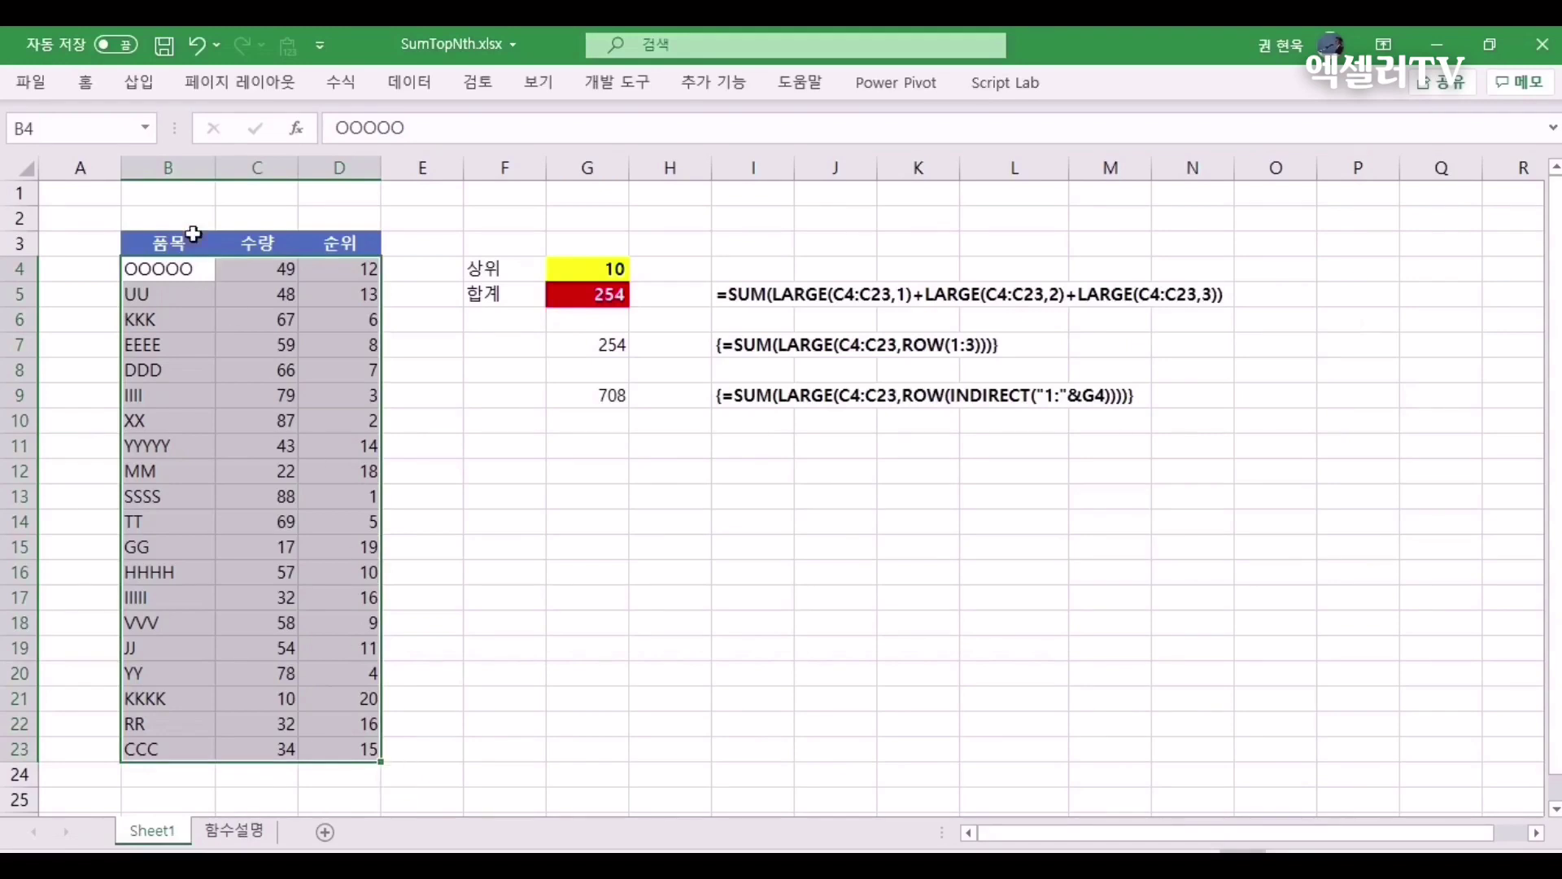
{"action": "left_click", "coordinate": [86, 82]}
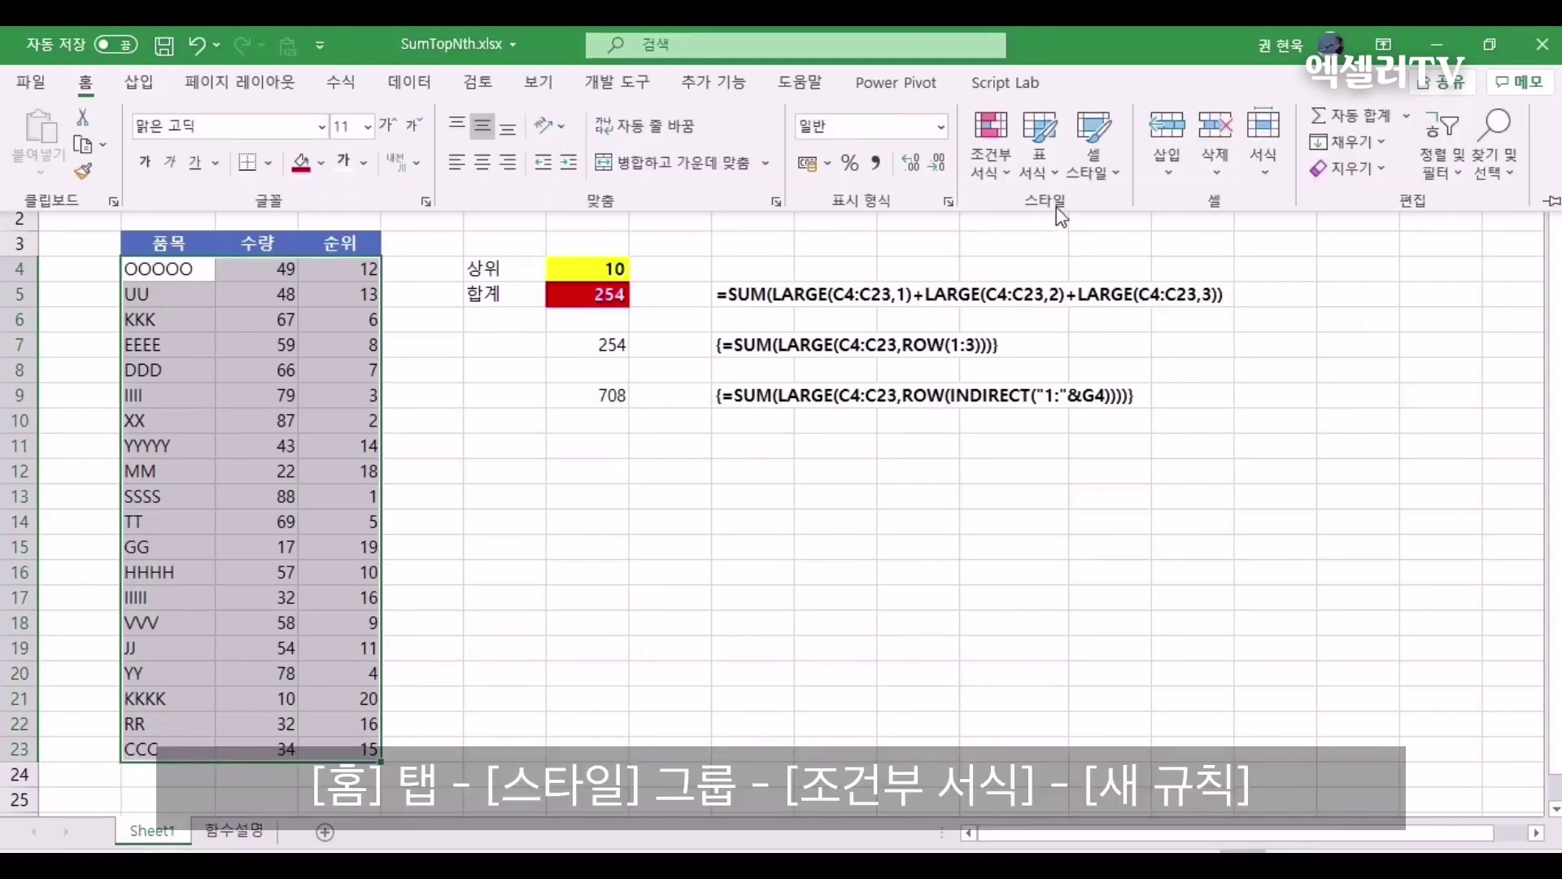
{"action": "left_click", "coordinate": [988, 175]}
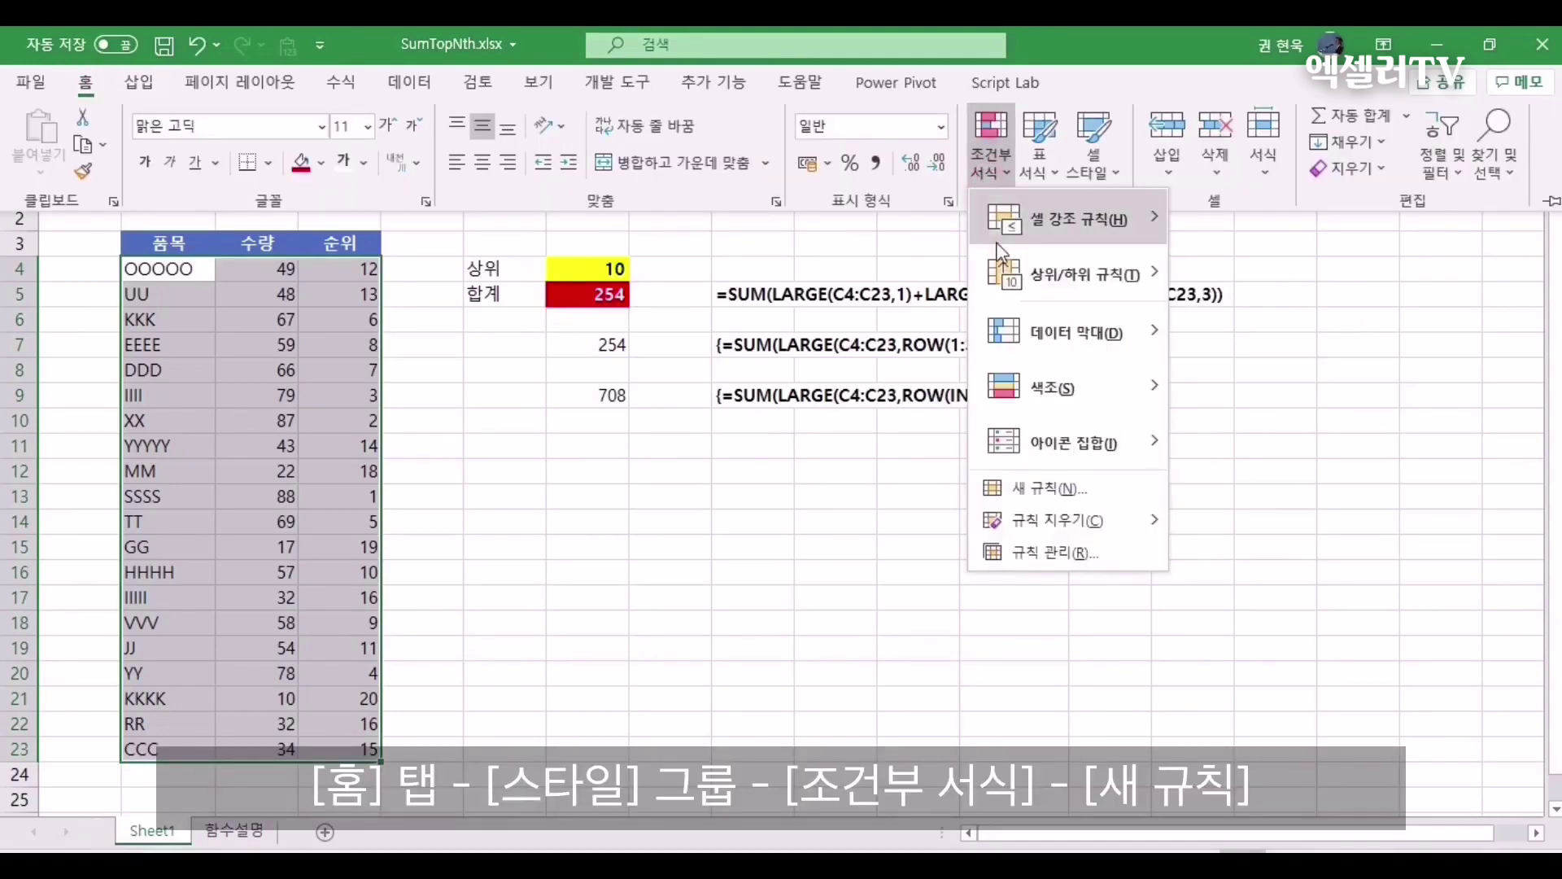
{"action": "left_click", "coordinate": [1050, 490]}
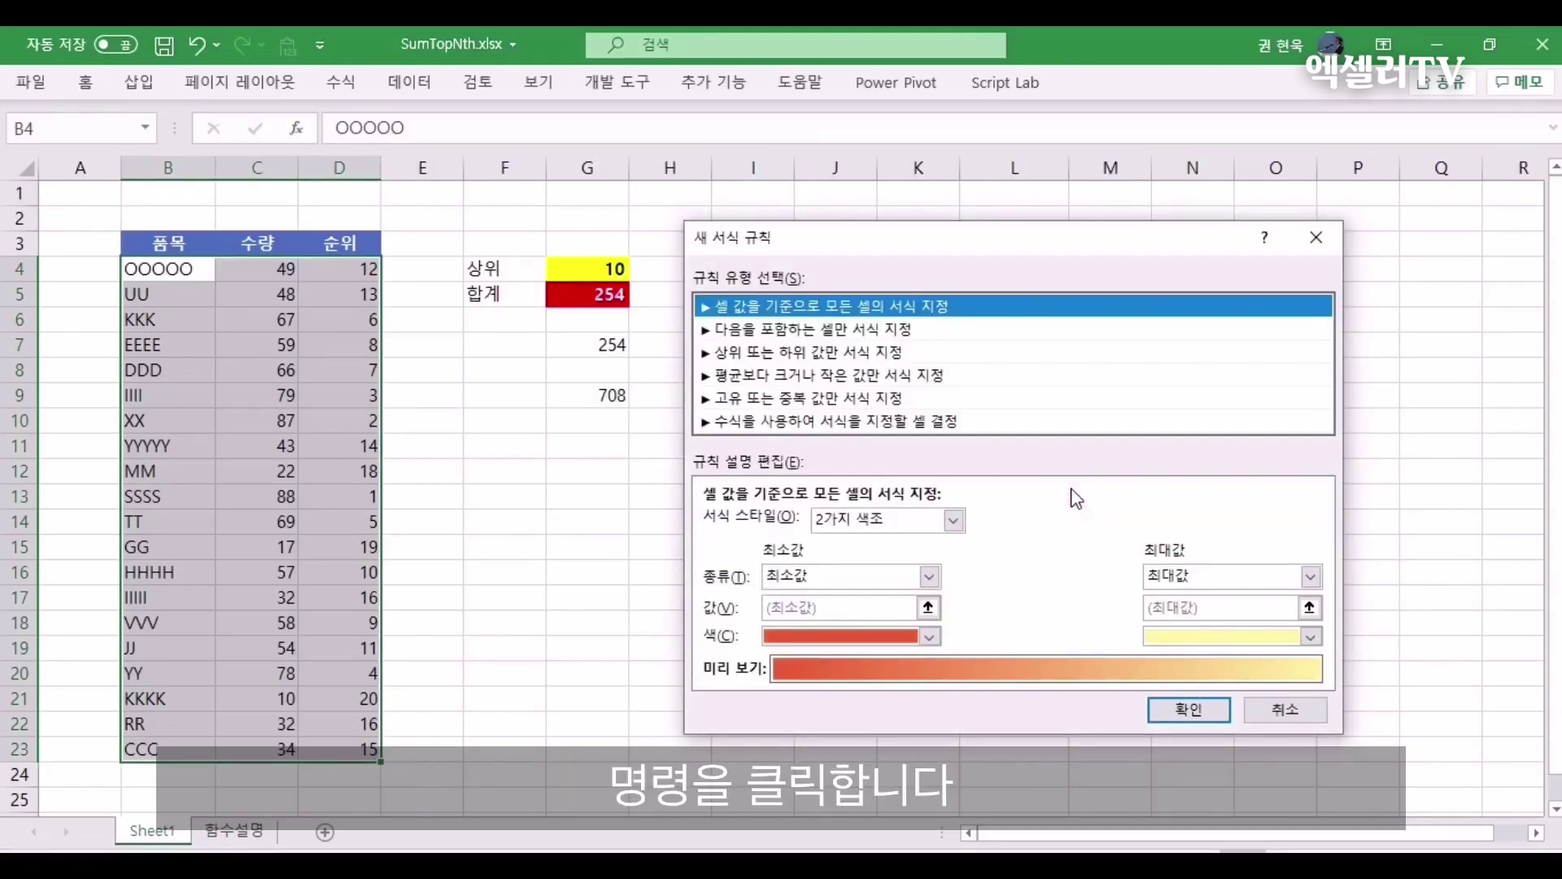
{"action": "left_click", "coordinate": [791, 423]}
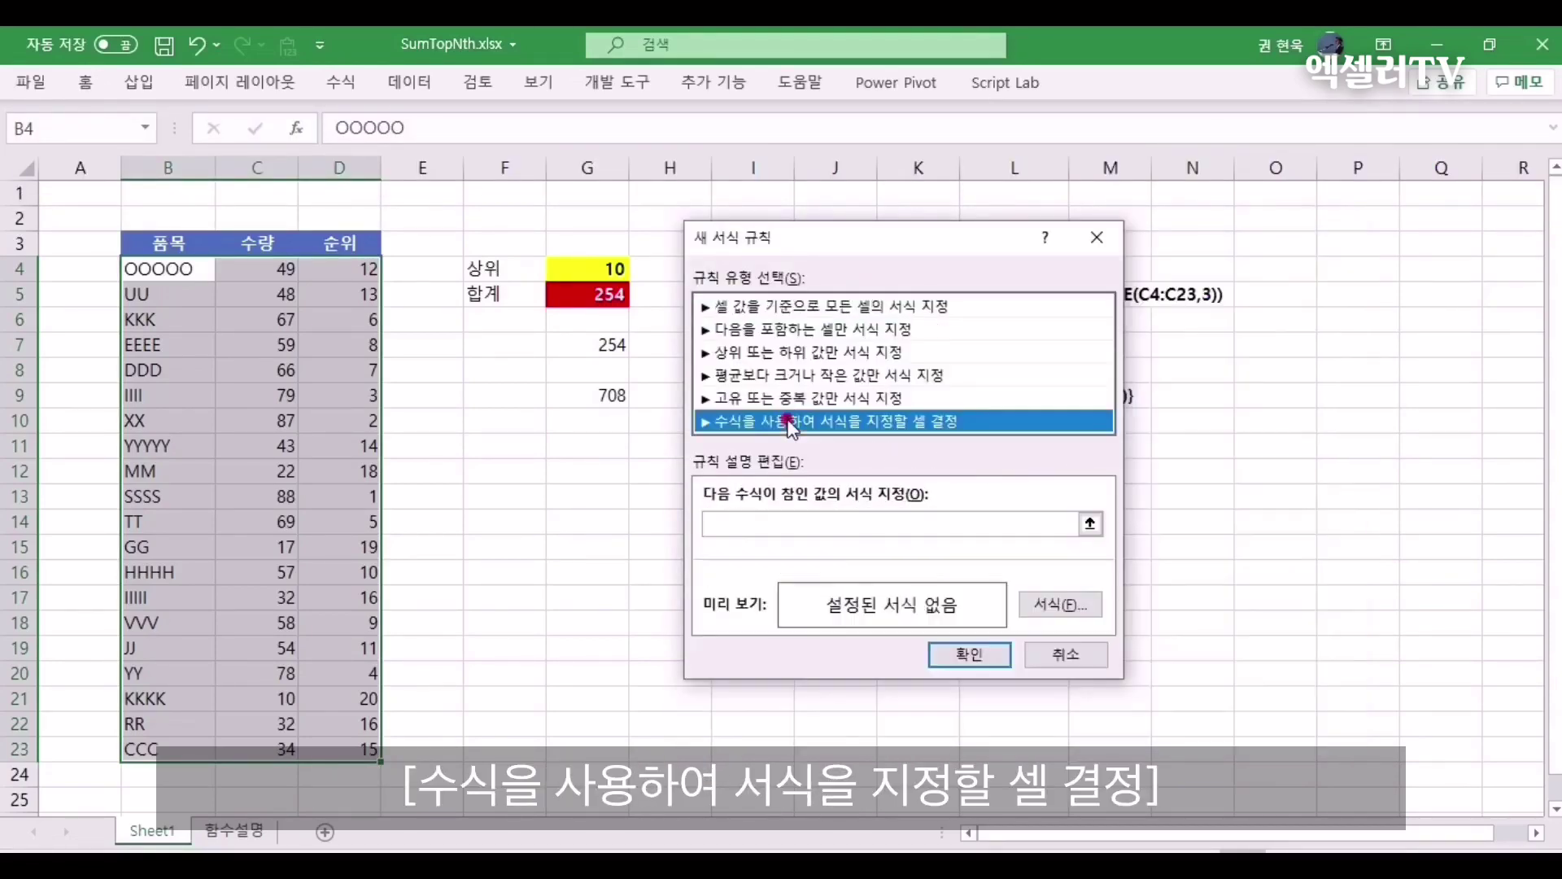
- Enter =$D4<=$G$4 as the rule's formula, comparing each row's rank with the number of top items
{"action": "left_click", "coordinate": [765, 525]}
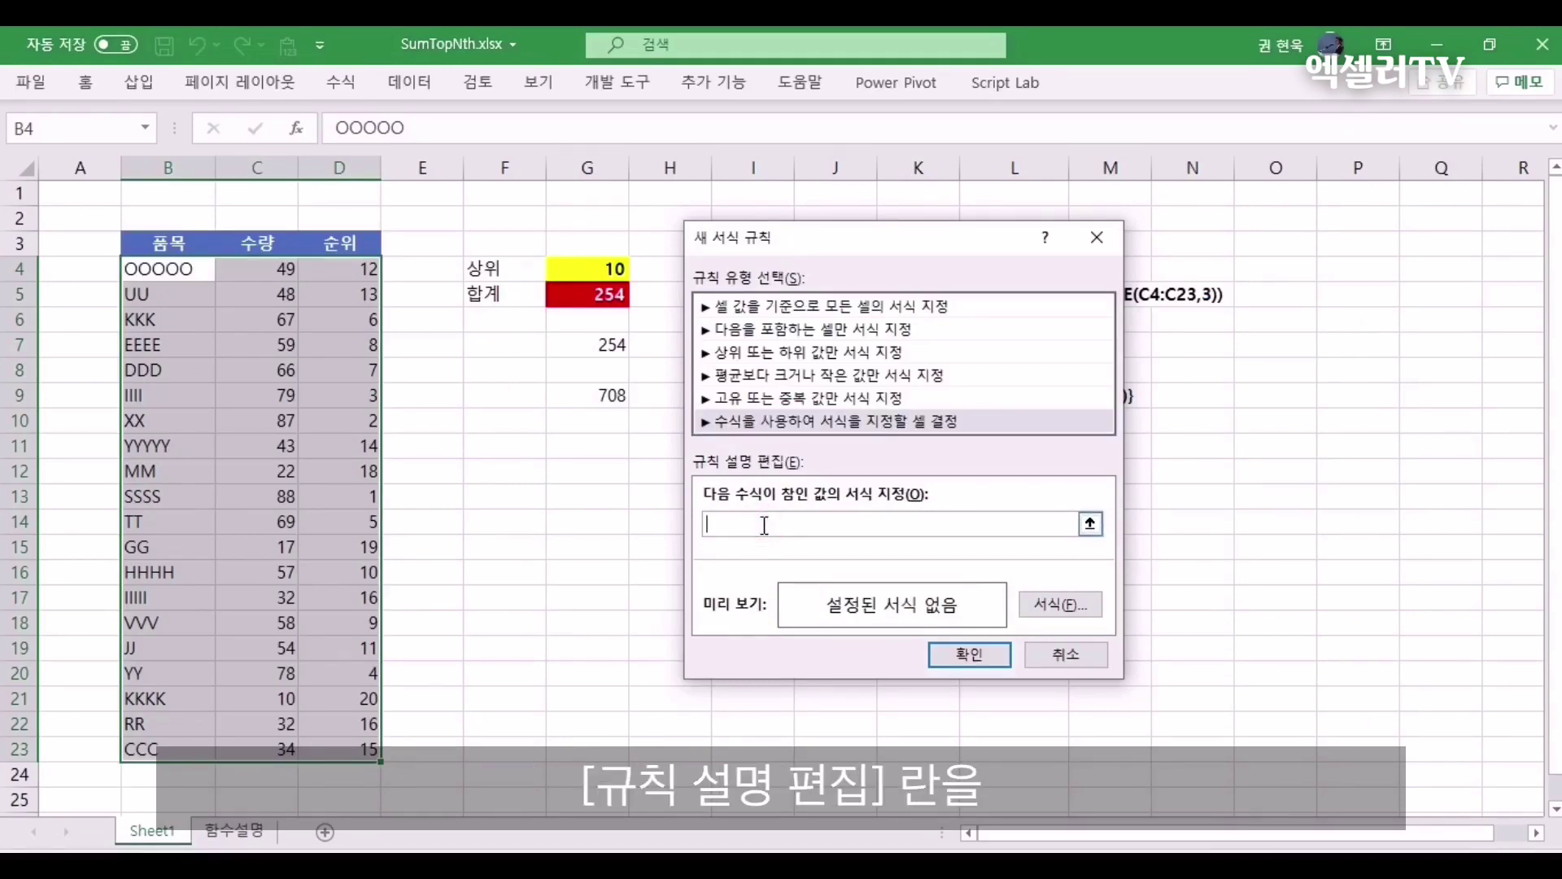
{"action": "type", "text": "="}
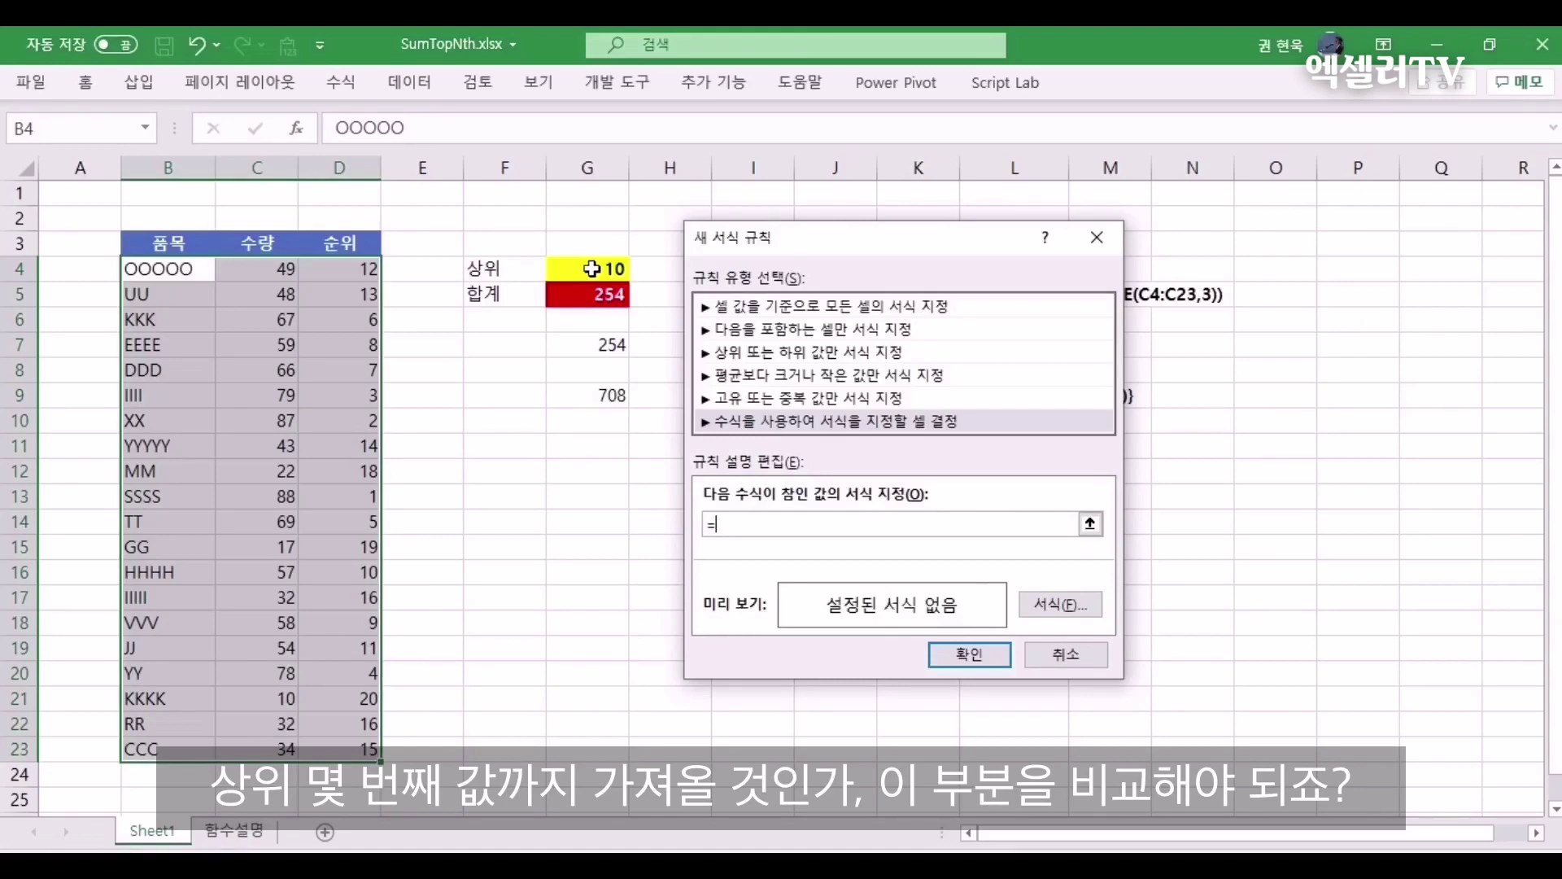
{"action": "left_click", "coordinate": [348, 269]}
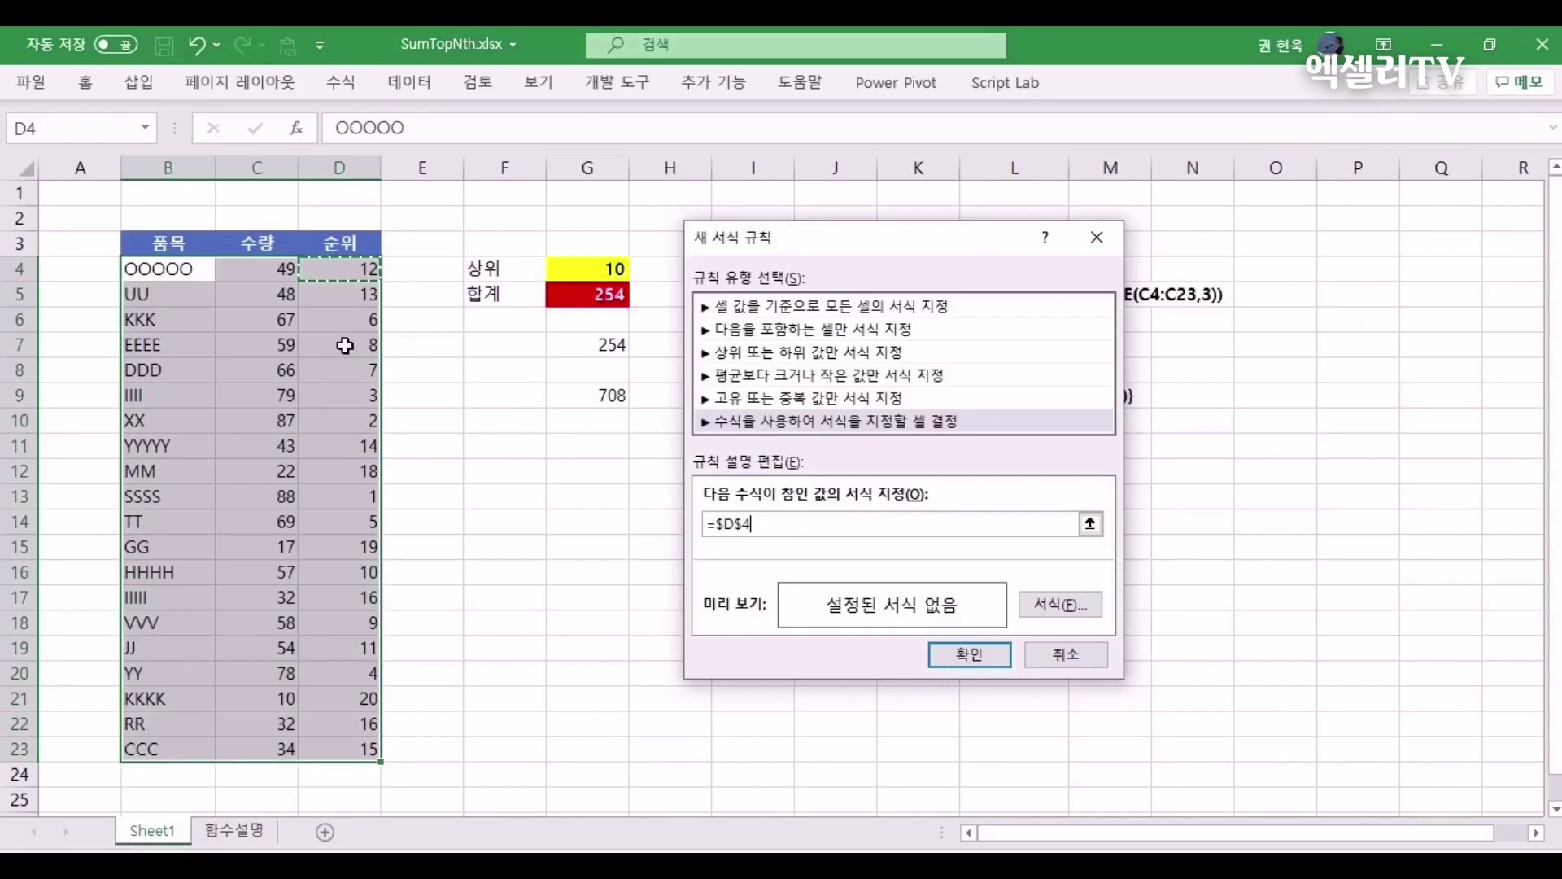
{"action": "key", "text": "F4"}
{"action": "key", "text": "F4"}
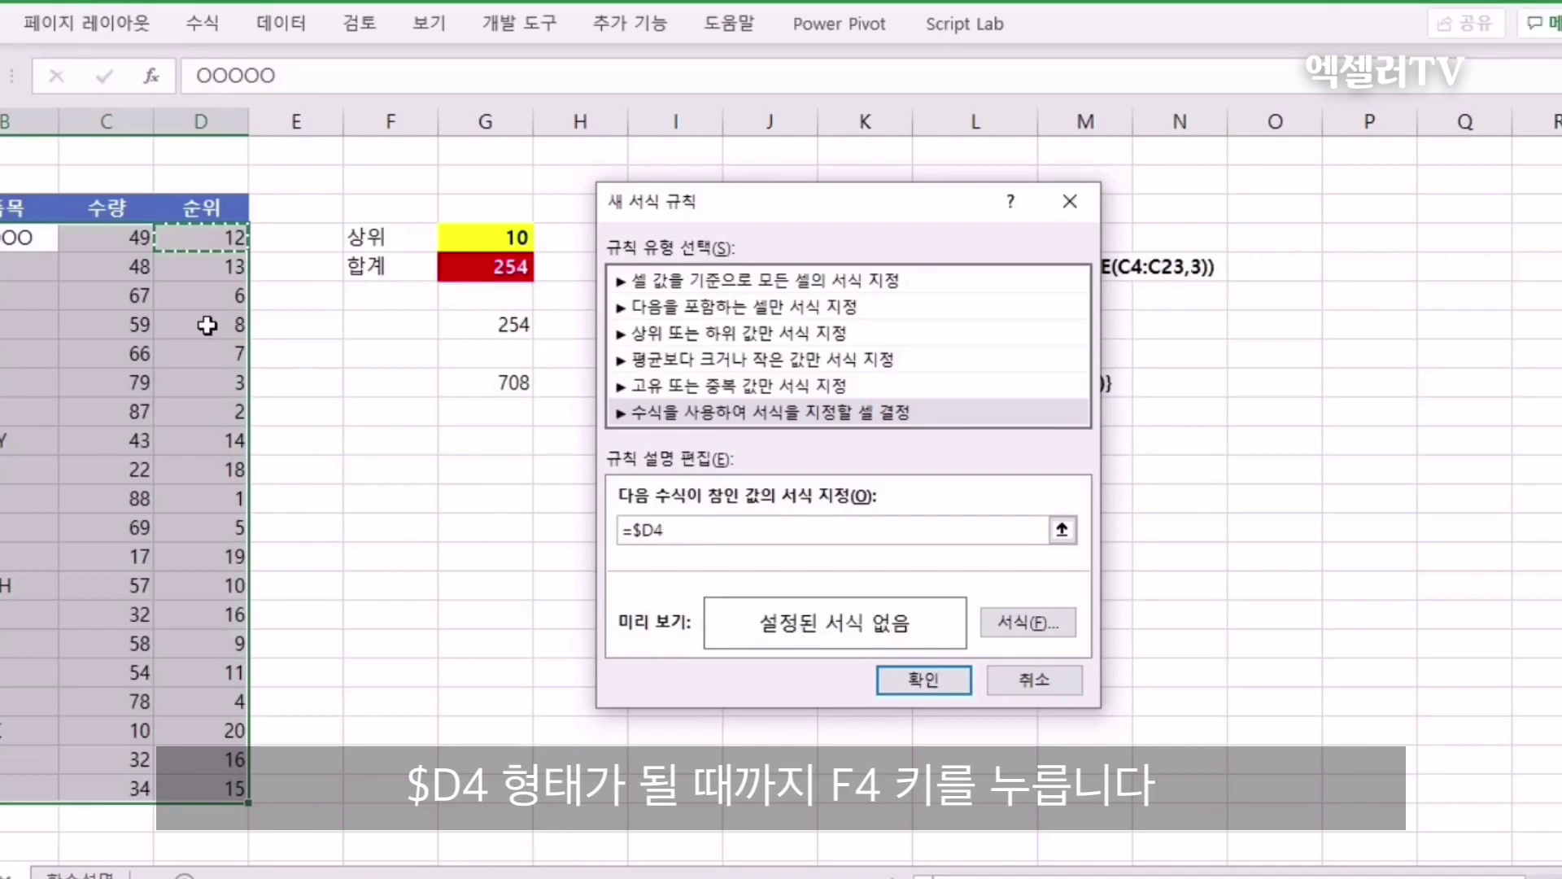
{"action": "type", "text": "<"}
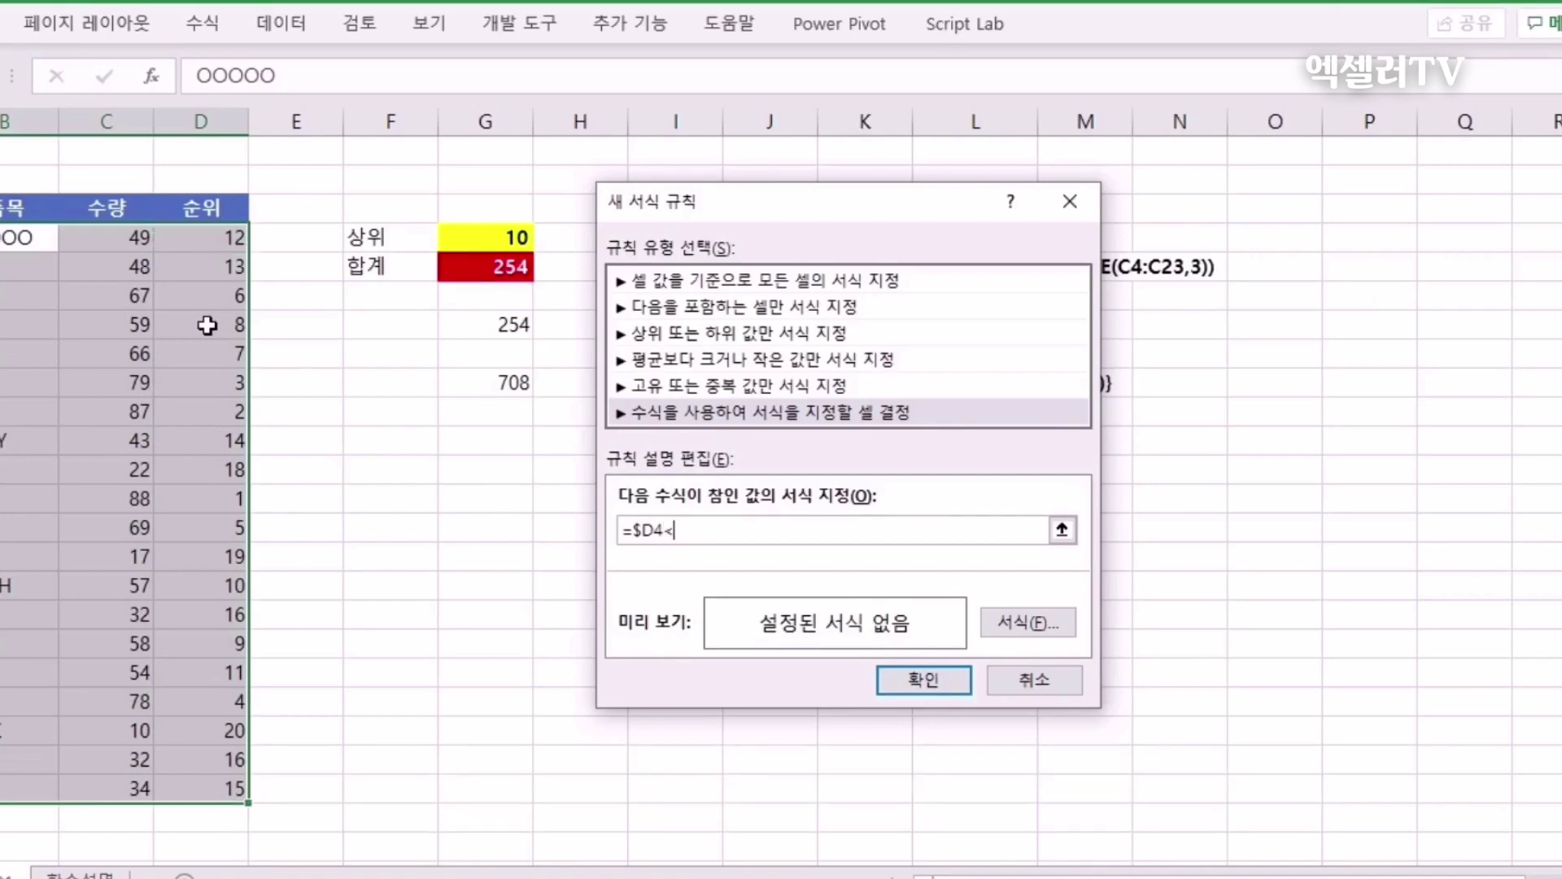
{"action": "type", "text": "="}
{"action": "left_click", "coordinate": [486, 235]}
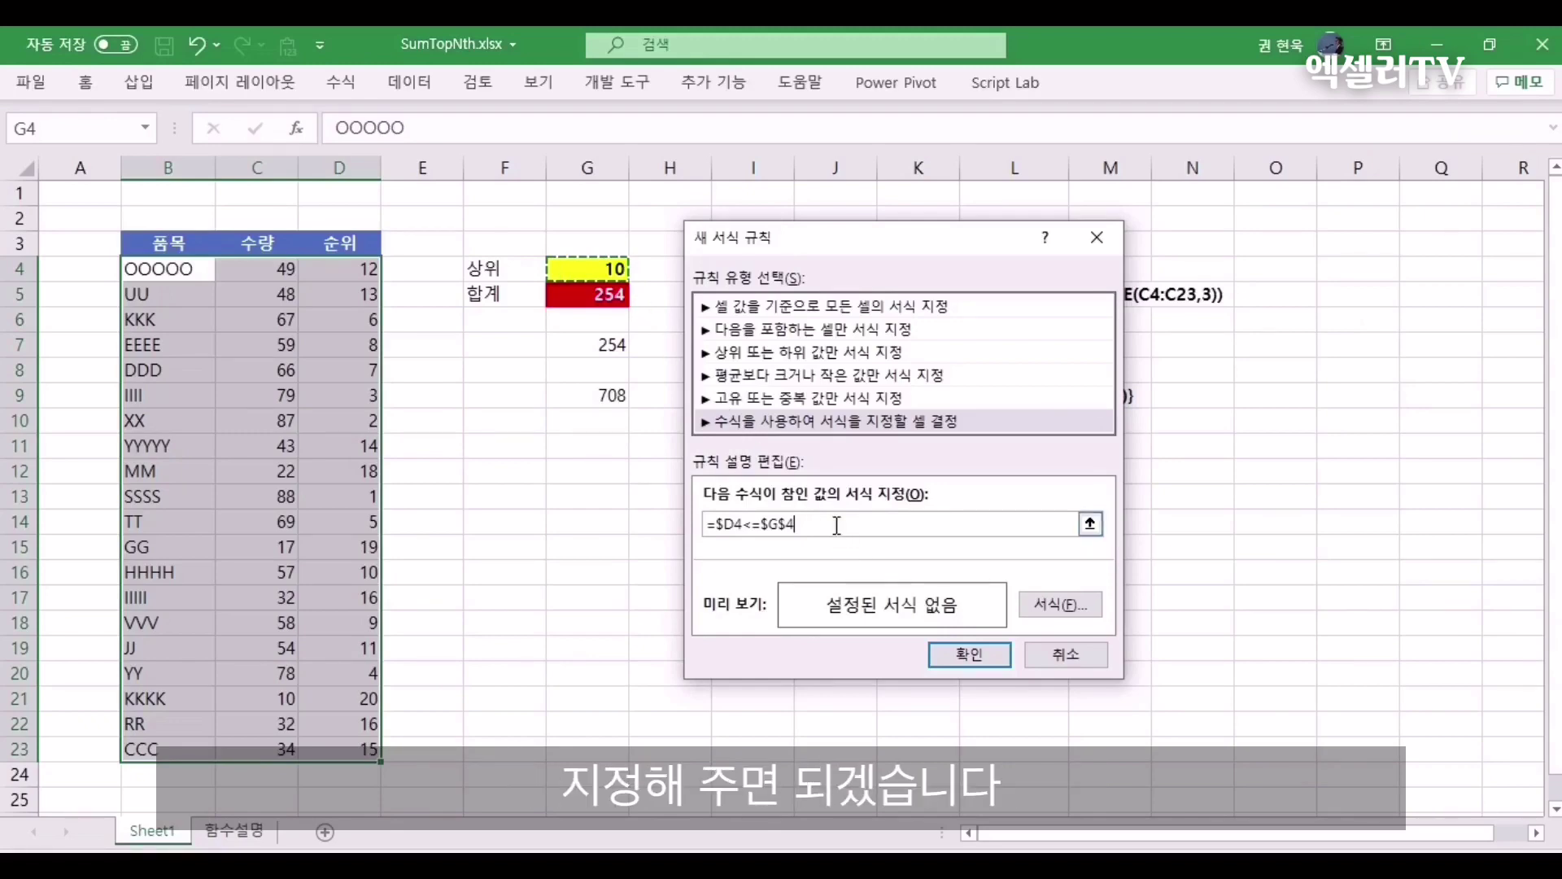
- Give the rule a light blue fill and the bold (굵게) font style, and apply it to the table
{"action": "left_click", "coordinate": [1060, 604]}
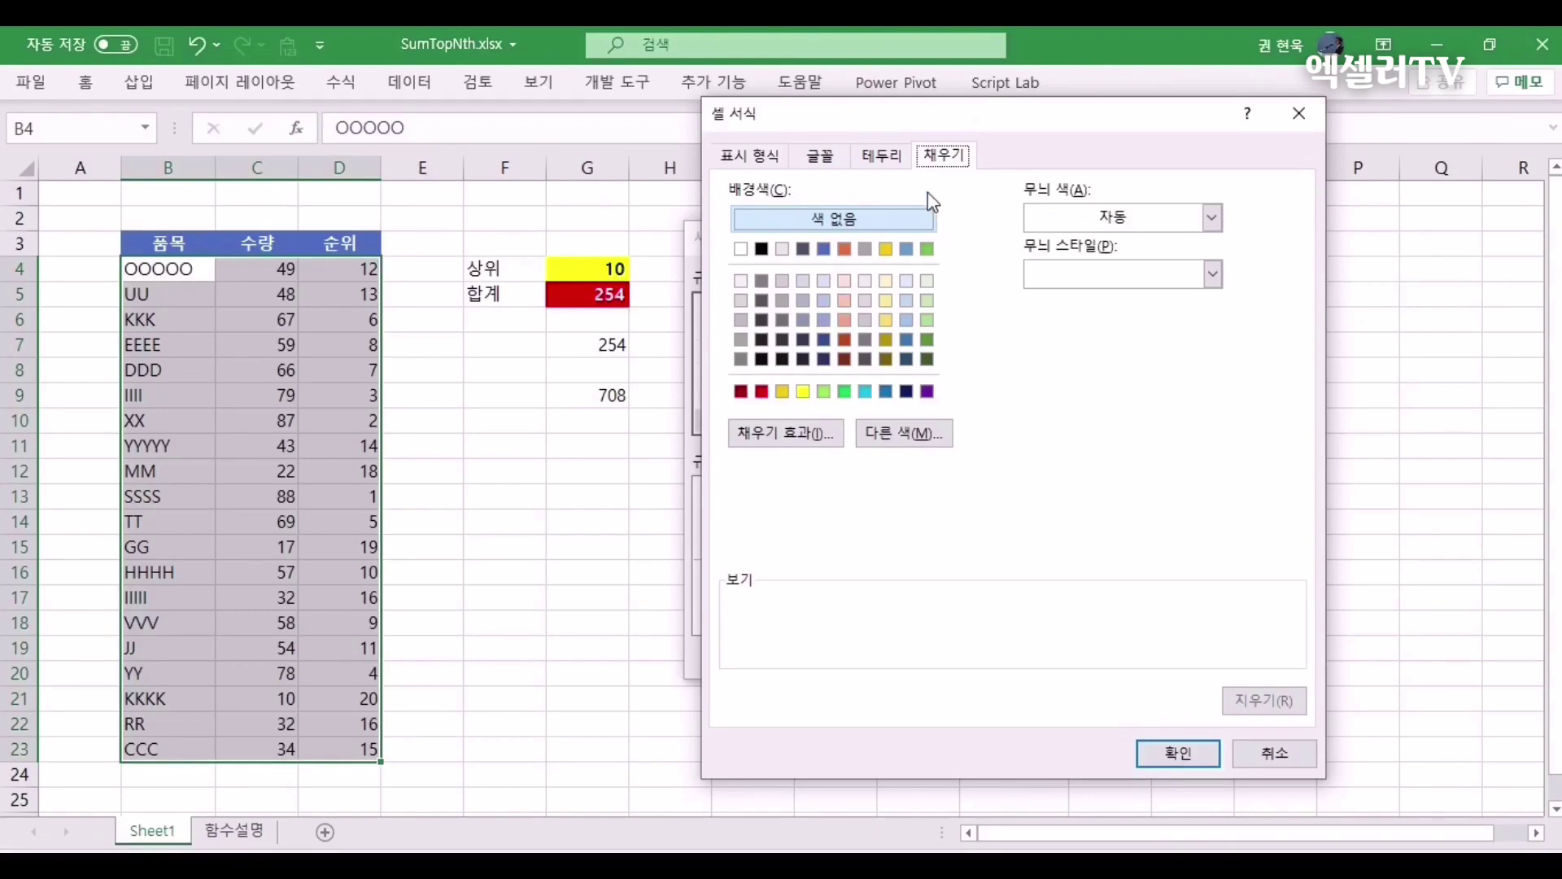
{"action": "left_click", "coordinate": [906, 301]}
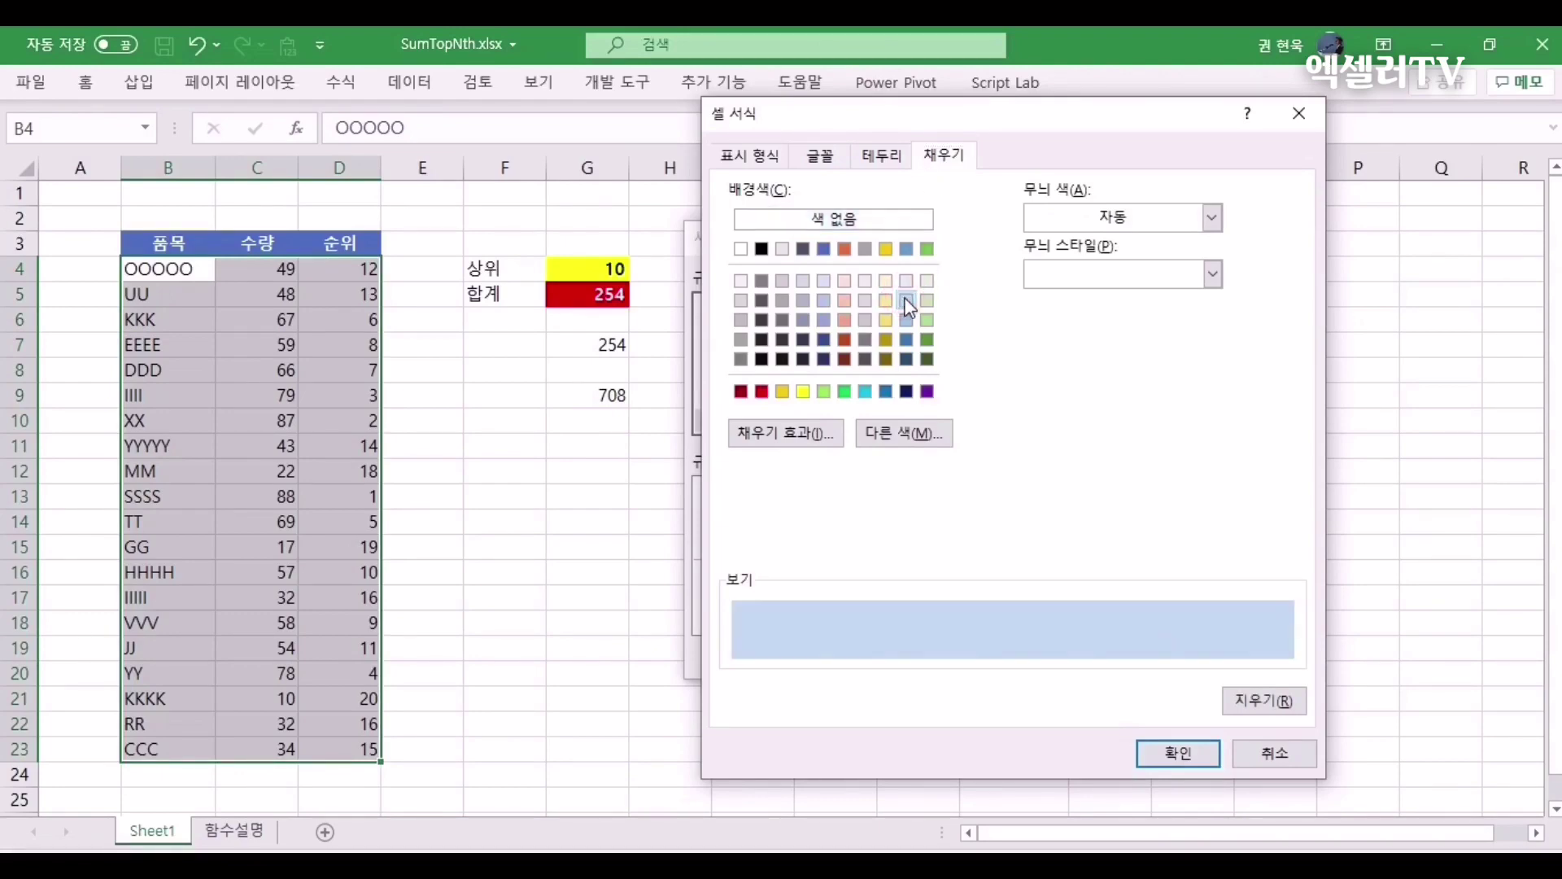
{"action": "left_click", "coordinate": [819, 156]}
{"action": "left_click", "coordinate": [1075, 275]}
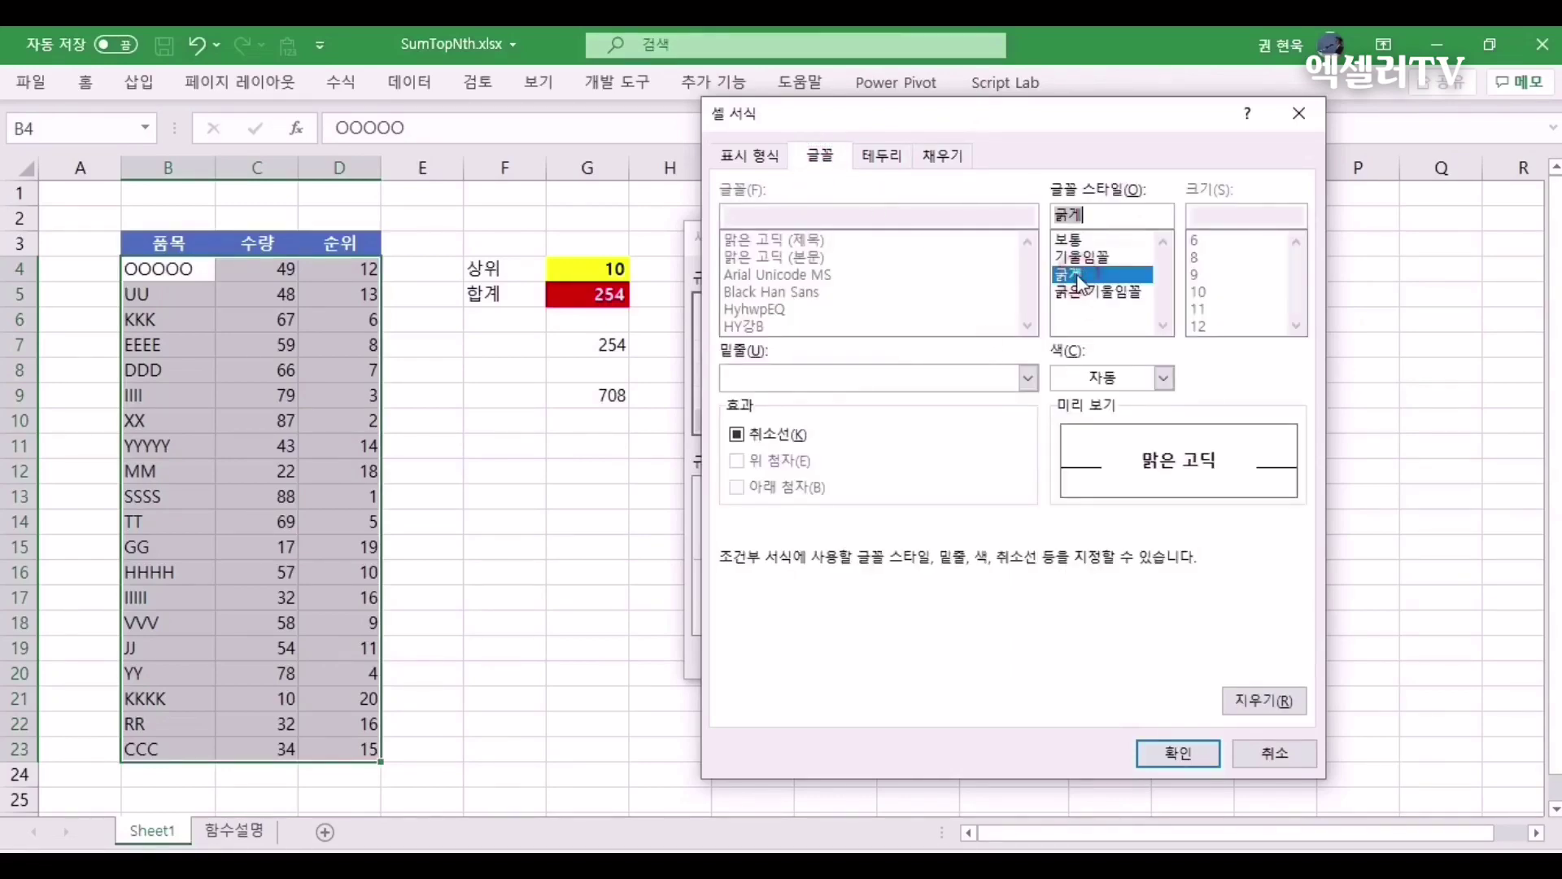
{"action": "left_click", "coordinate": [1177, 753]}
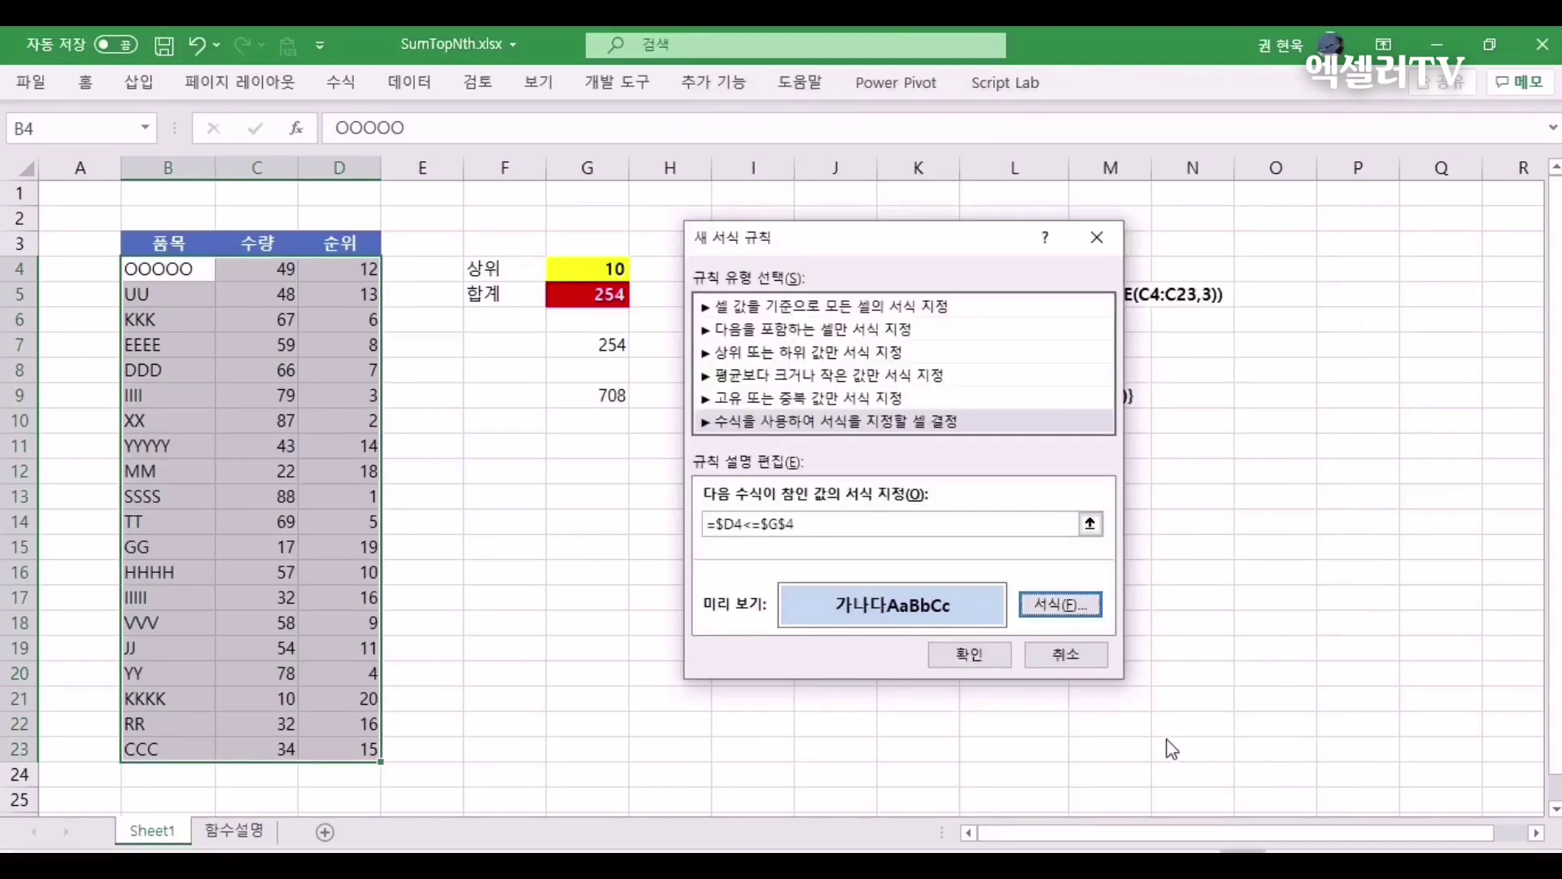
{"action": "left_click", "coordinate": [968, 654]}
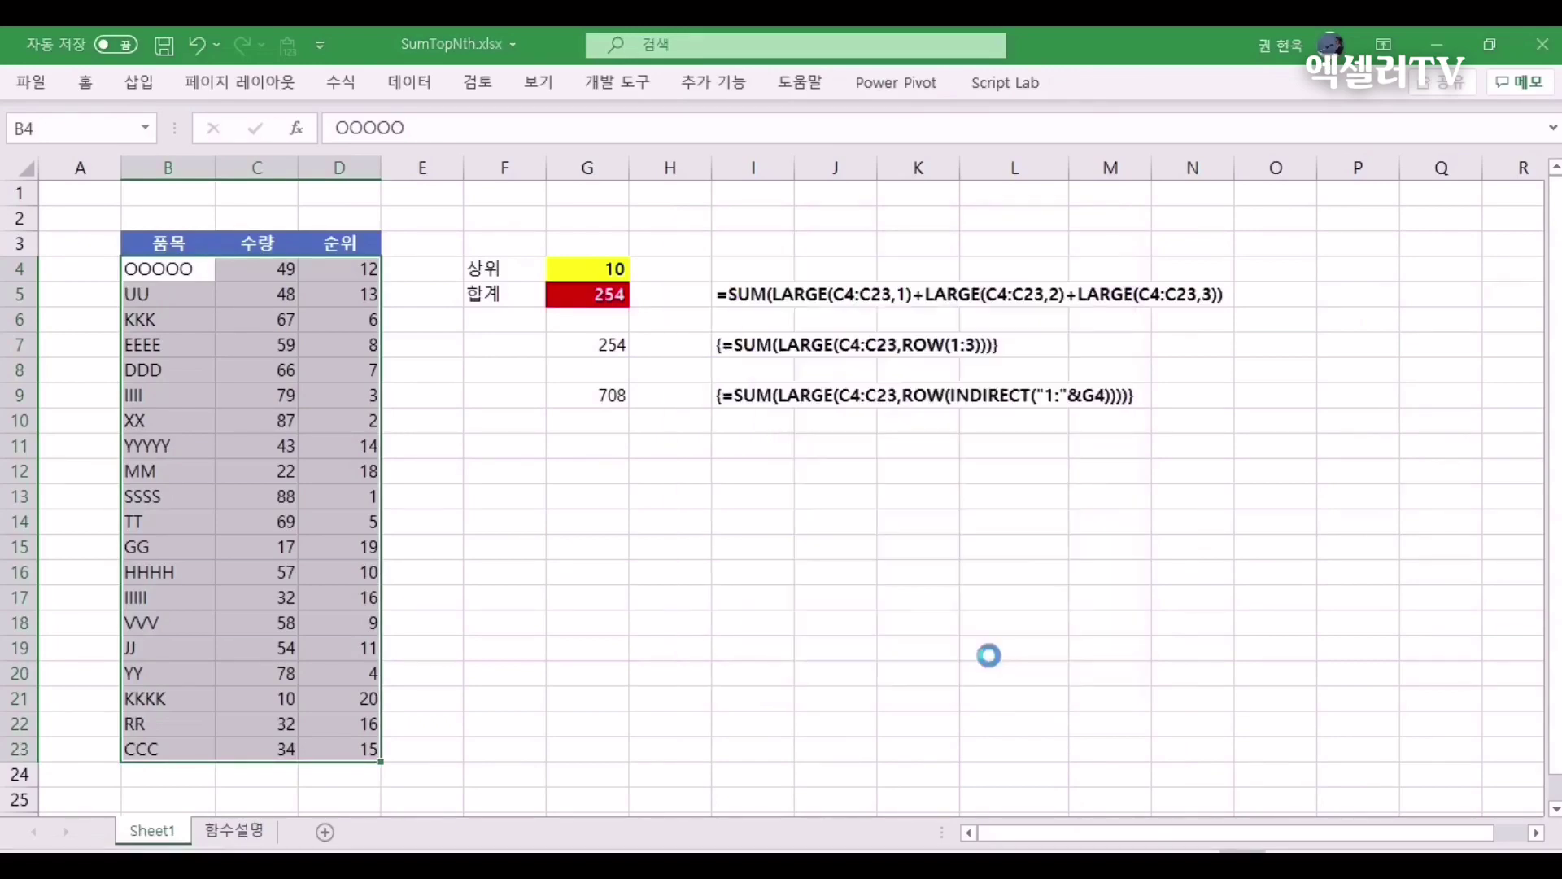
{"action": "left_click", "coordinate": [330, 348]}
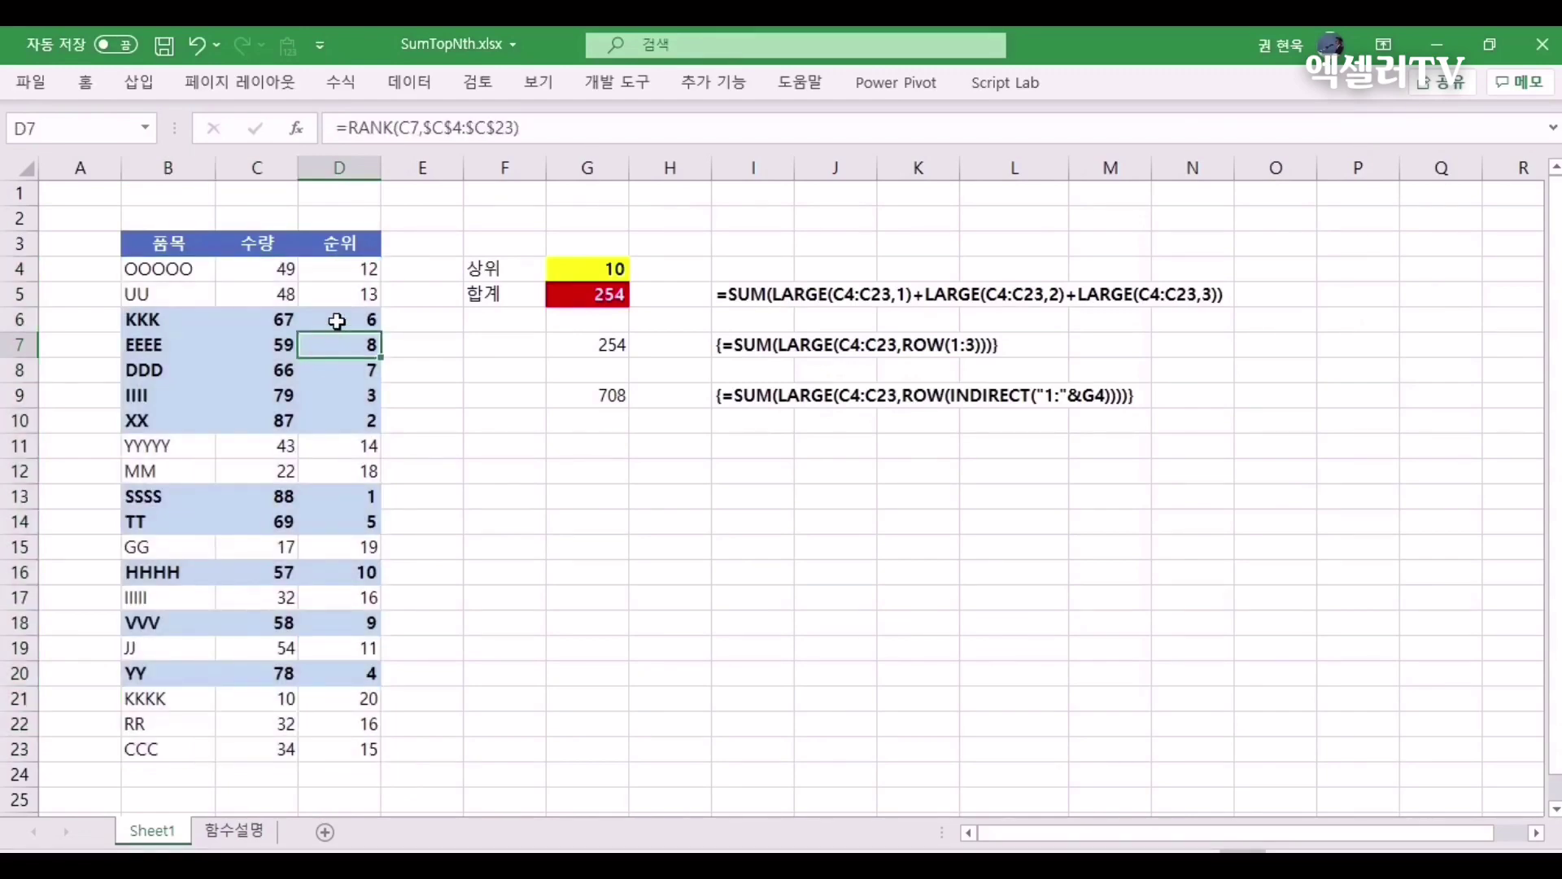
- Try 1 as the number of top items in G4 and check G9's array formula
{"action": "left_click", "coordinate": [586, 269]}
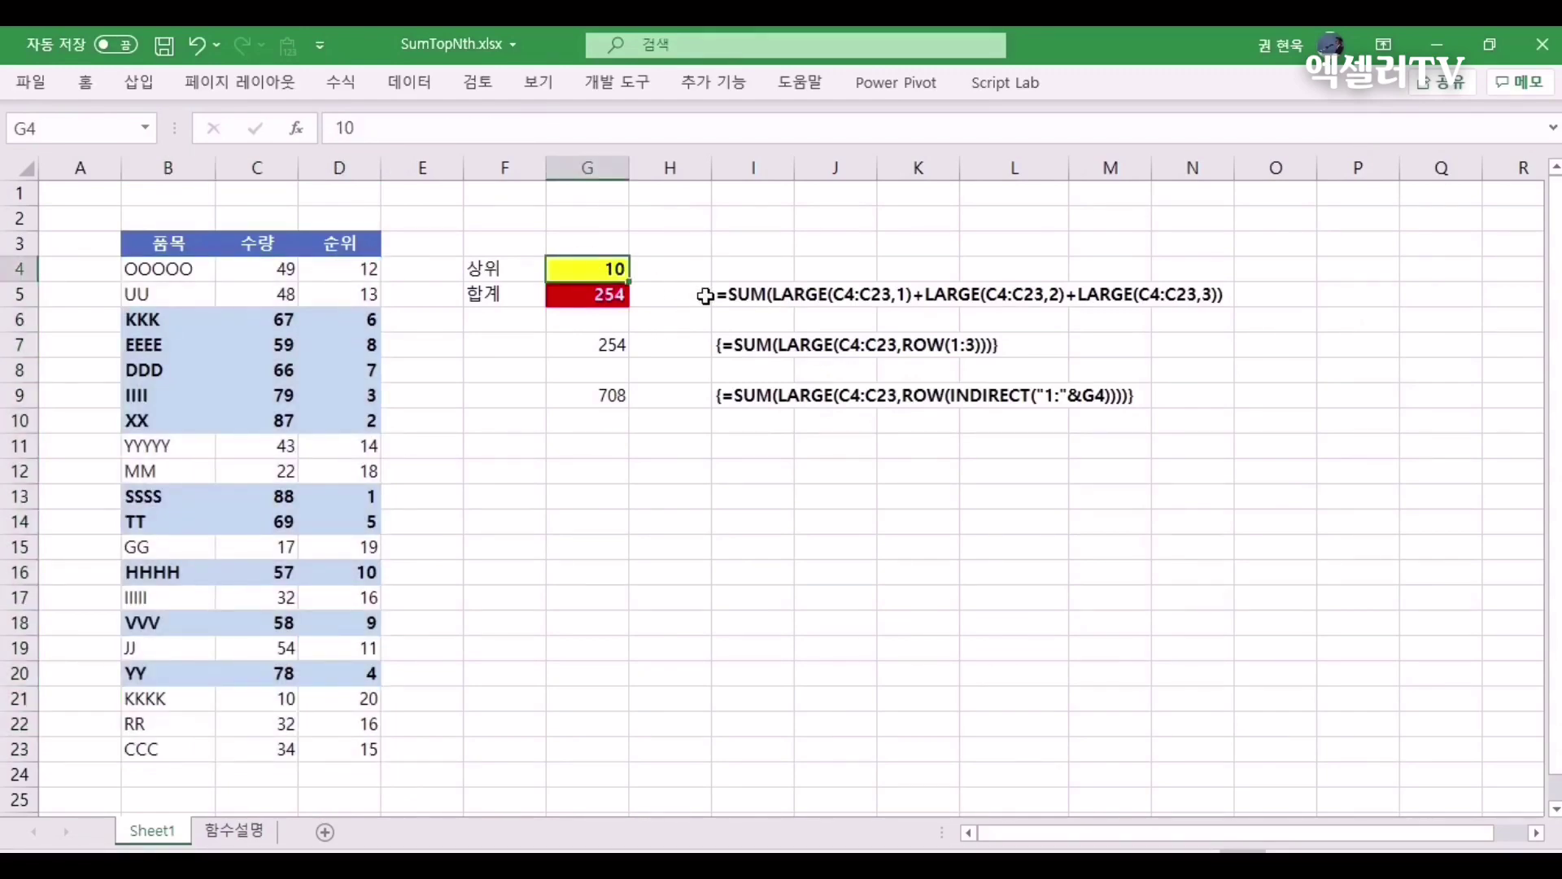
{"action": "type", "text": "1"}
{"action": "key", "text": "Return"}
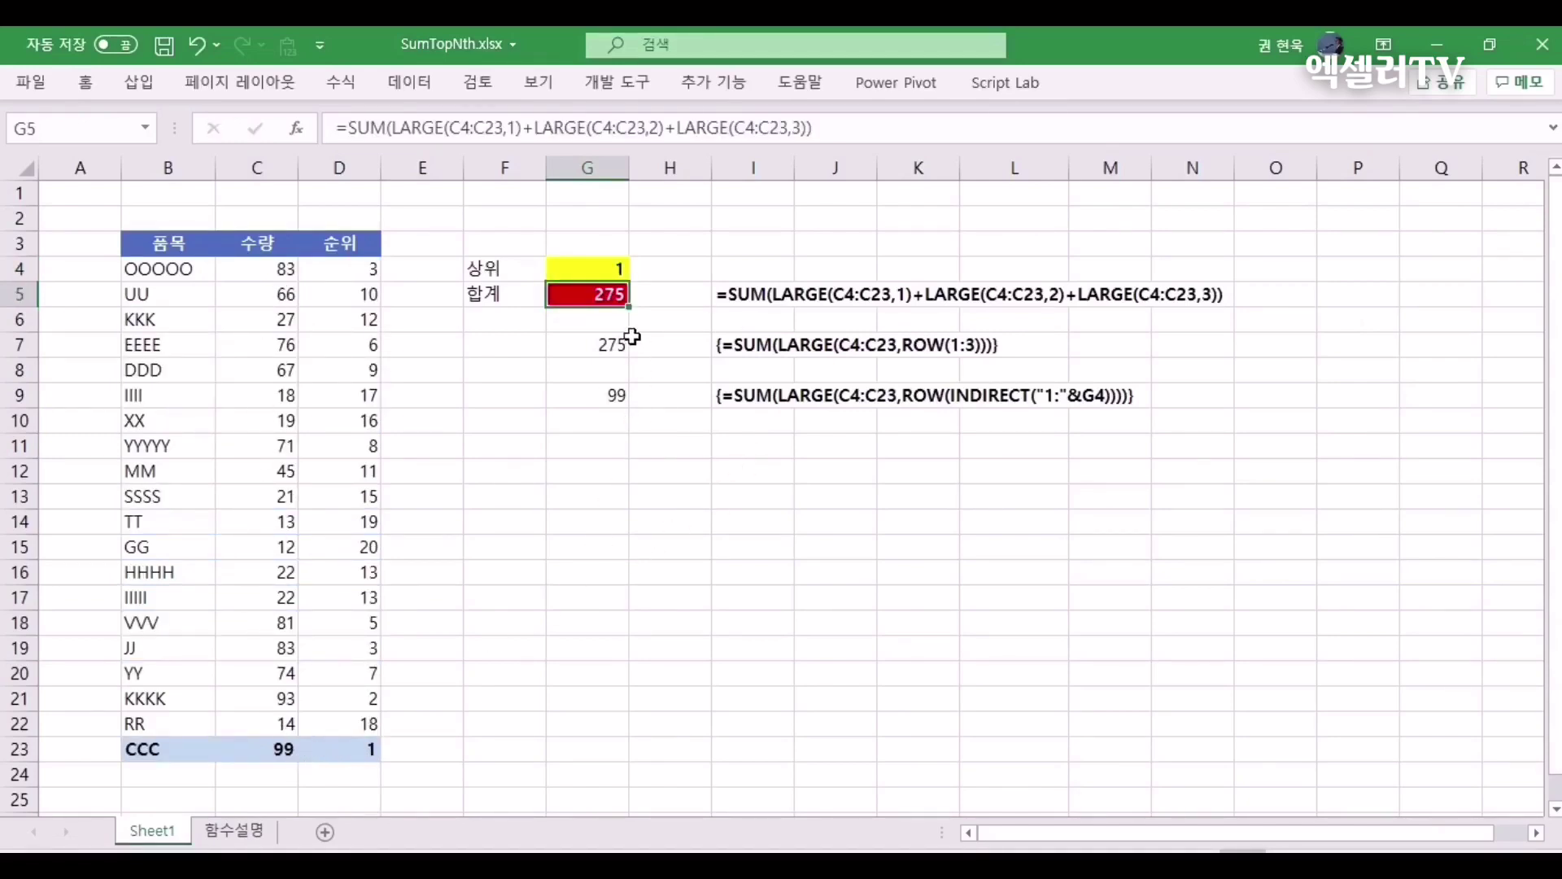
{"action": "left_click", "coordinate": [609, 395]}
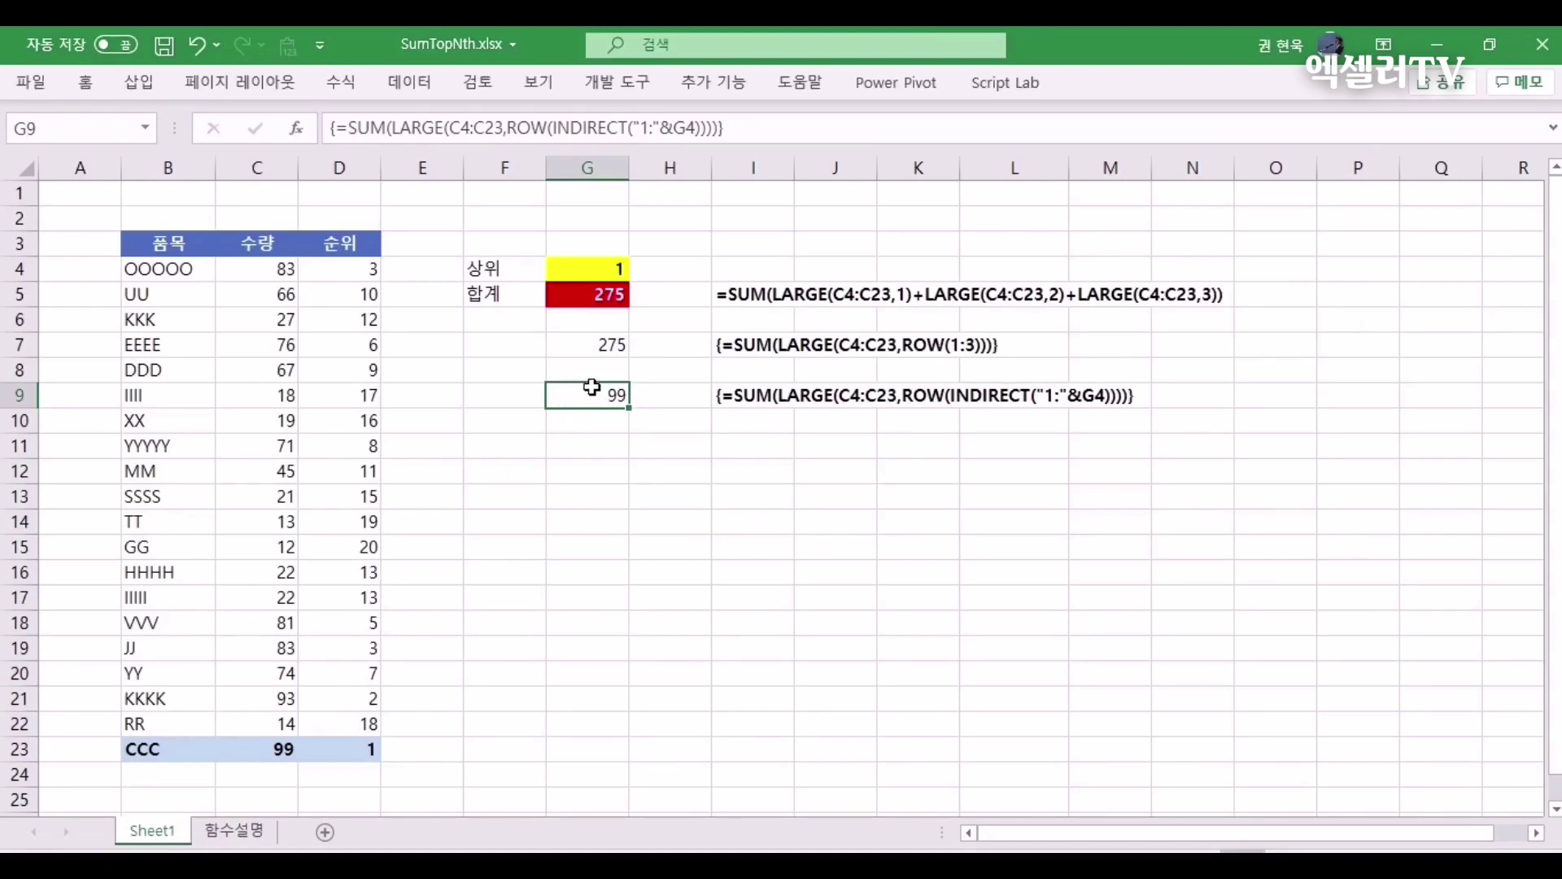
- Try 2 and 3 in turn as the number of top items in G4 to test the row highlighting
{"action": "left_click", "coordinate": [599, 273]}
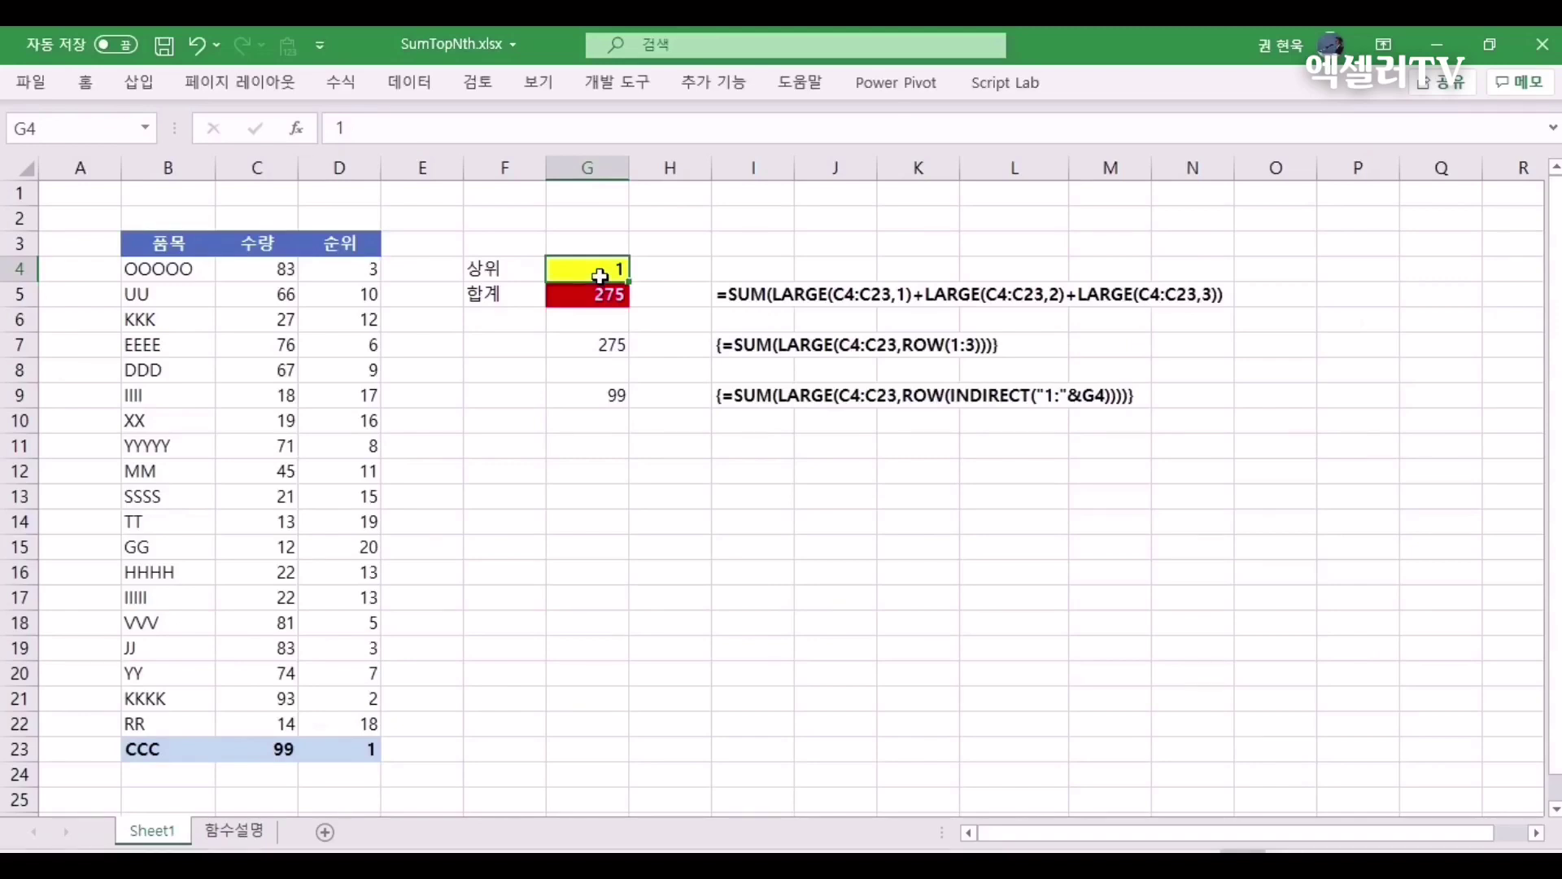
{"action": "type", "text": "2"}
{"action": "key", "text": "Return"}
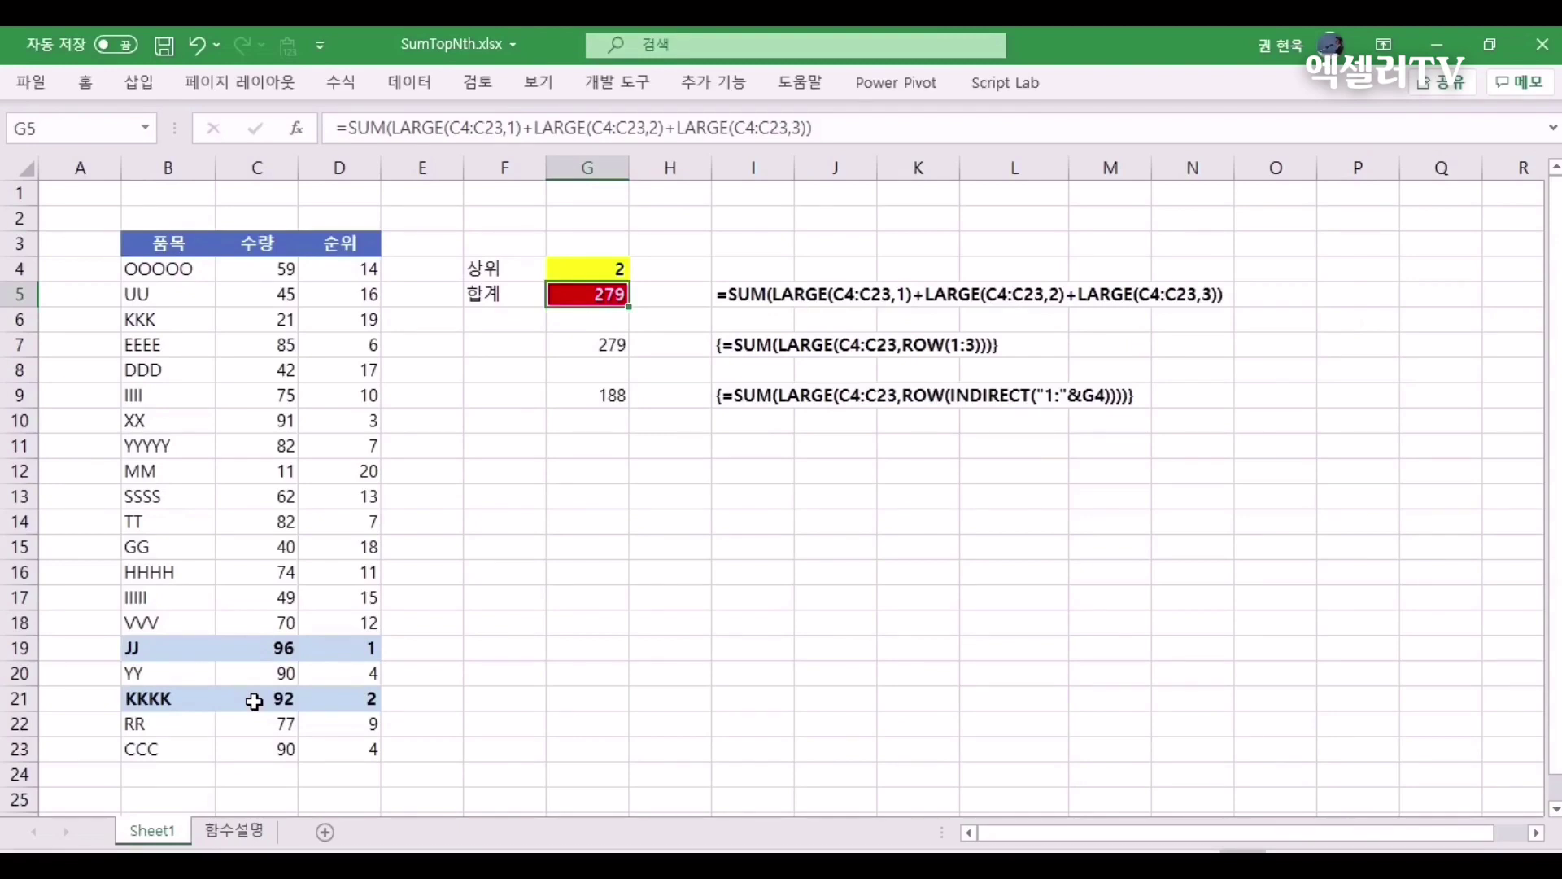
{"action": "left_click", "coordinate": [602, 271]}
{"action": "type", "text": "3"}
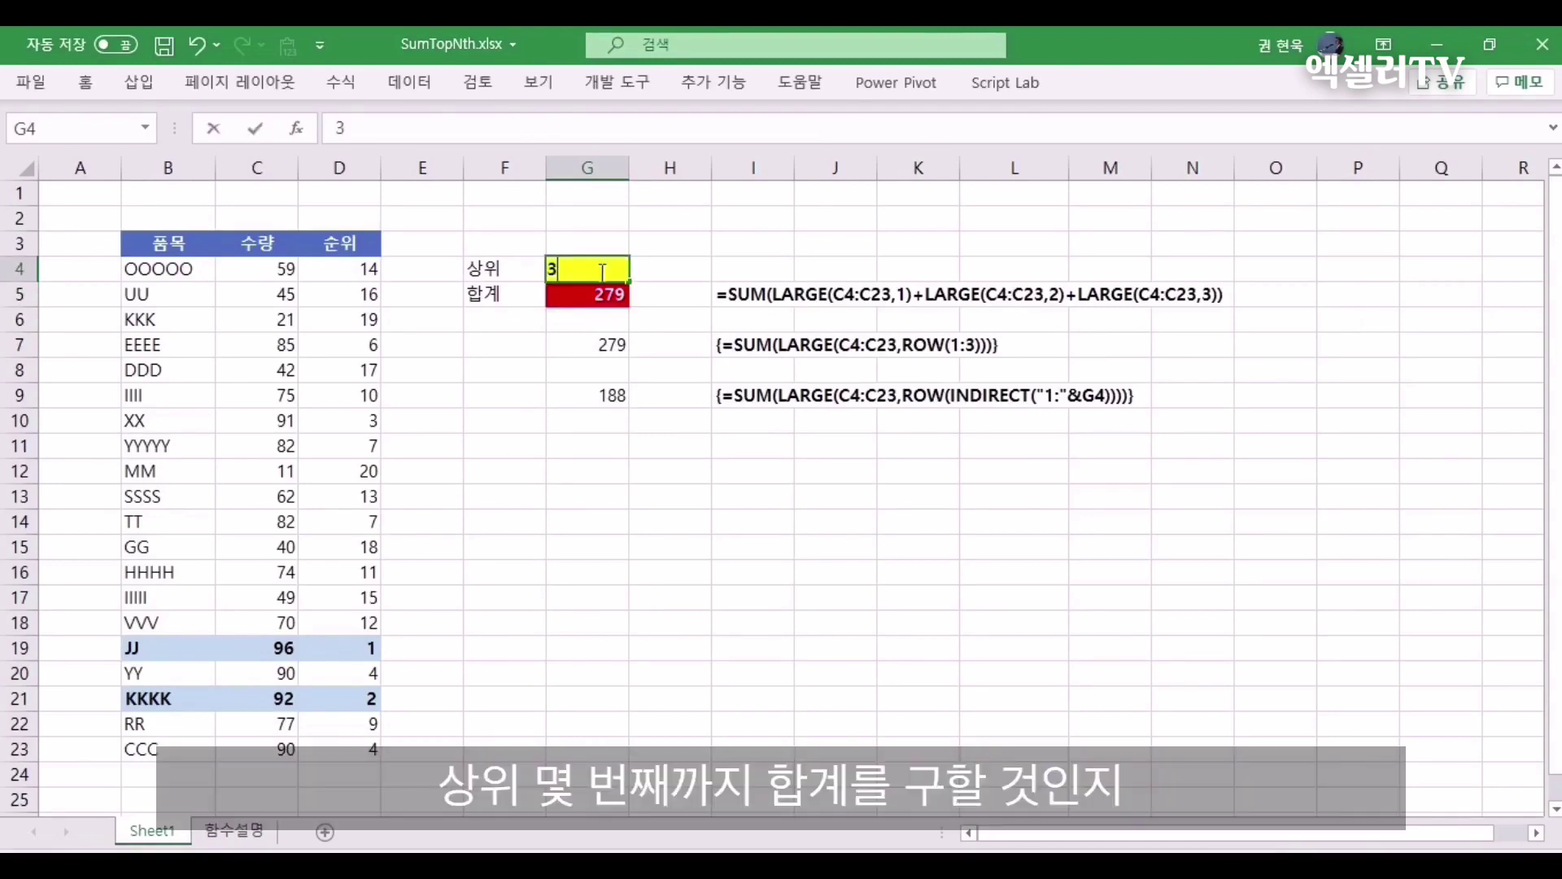
{"action": "key", "text": "Return"}
- Set the number of top items in G4 to 4 and check the sum formula in G9
{"action": "left_click", "coordinate": [602, 271]}
{"action": "type", "text": "4"}
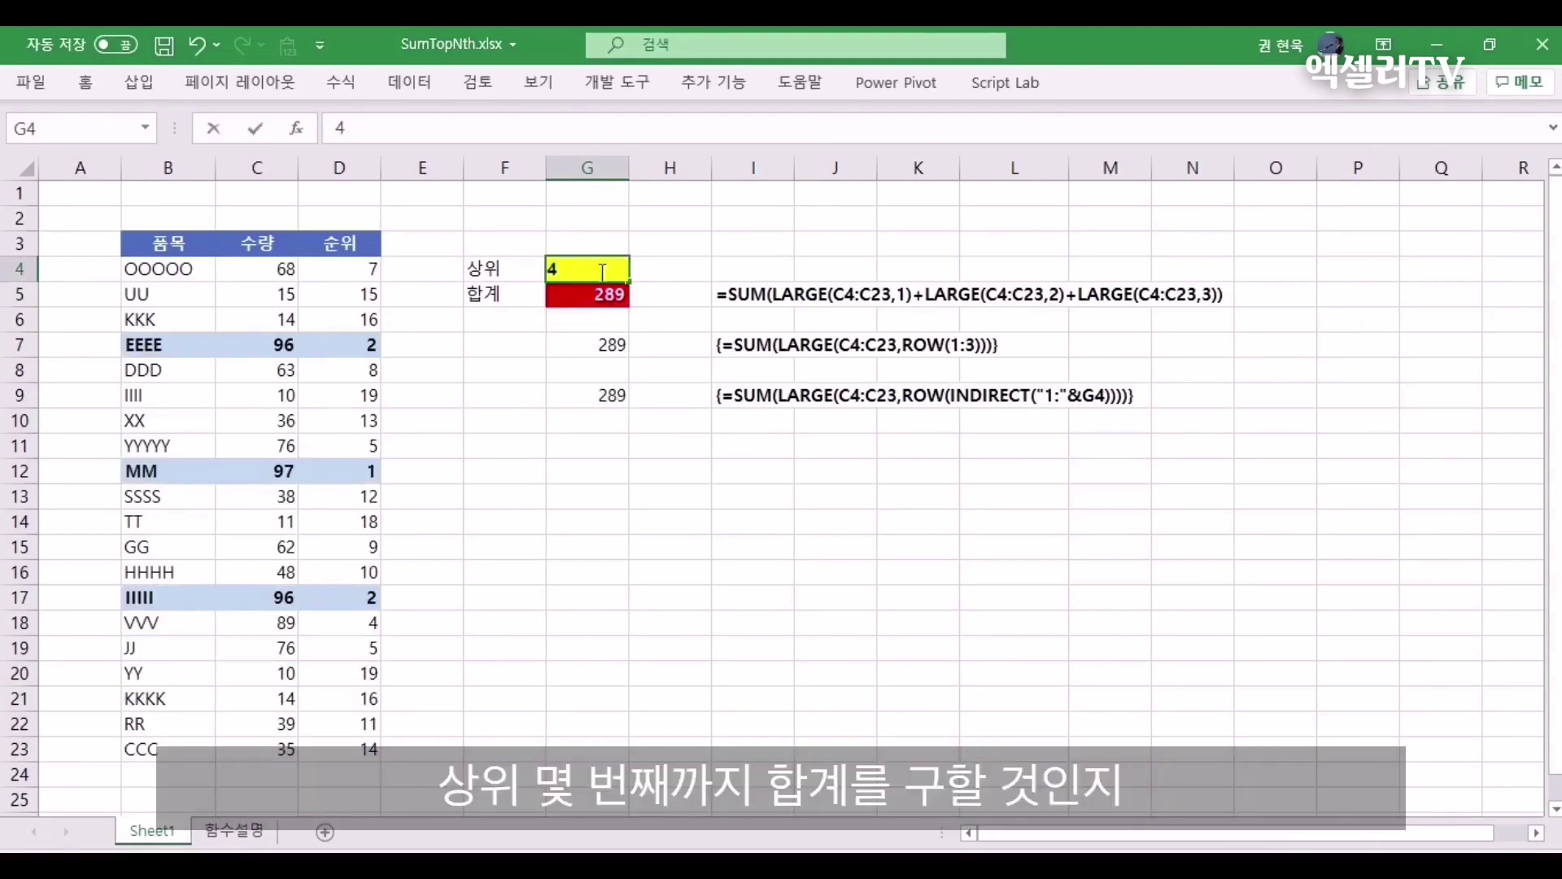
{"action": "key", "text": "Return"}
{"action": "left_click", "coordinate": [600, 271]}
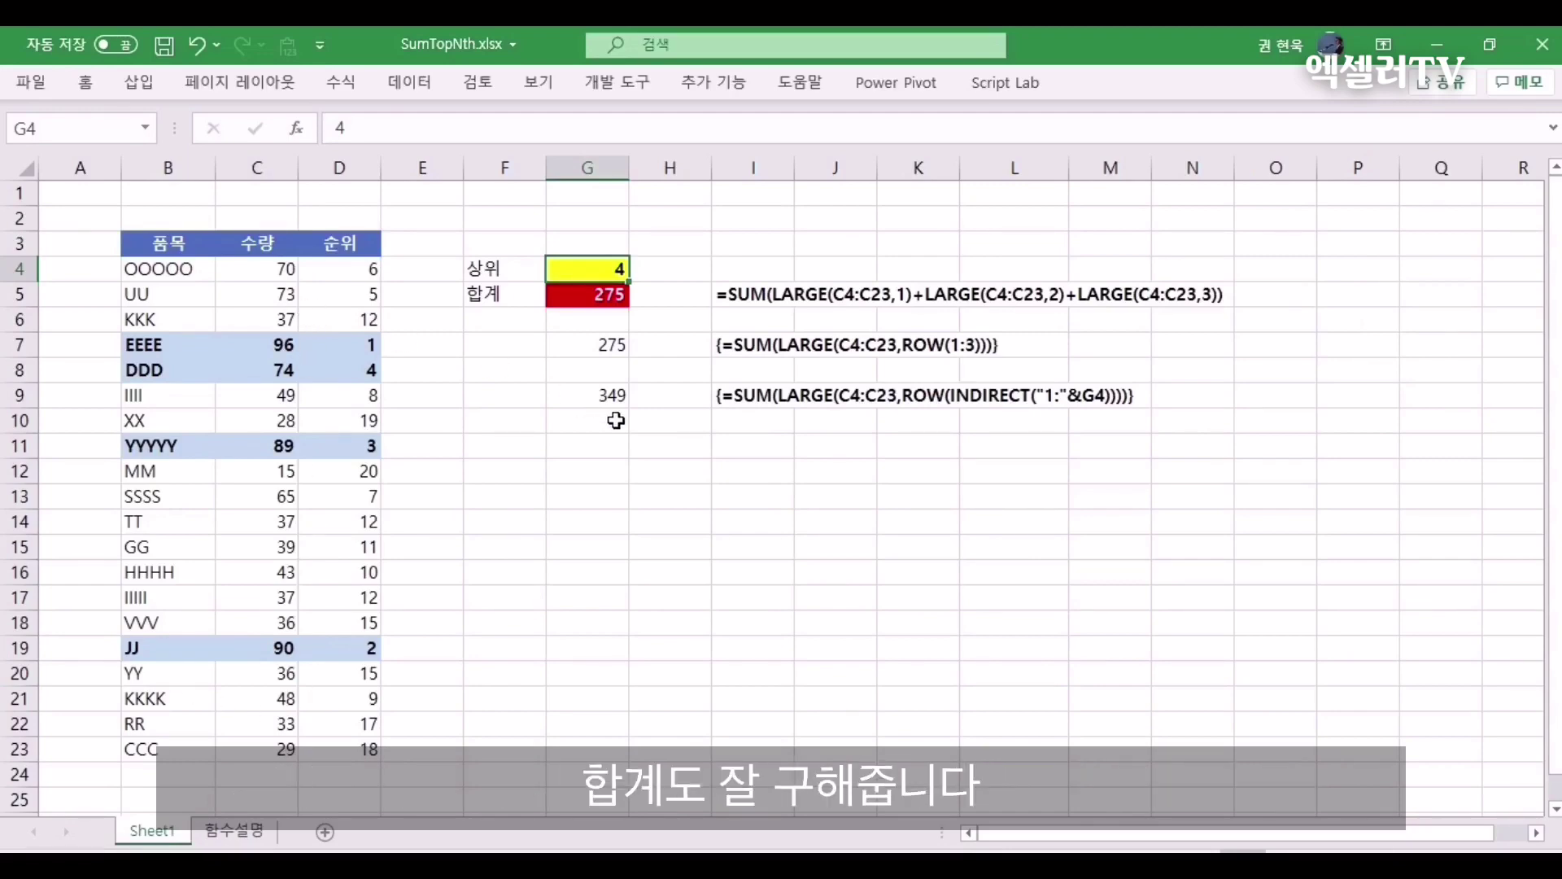
{"action": "left_click", "coordinate": [590, 392]}
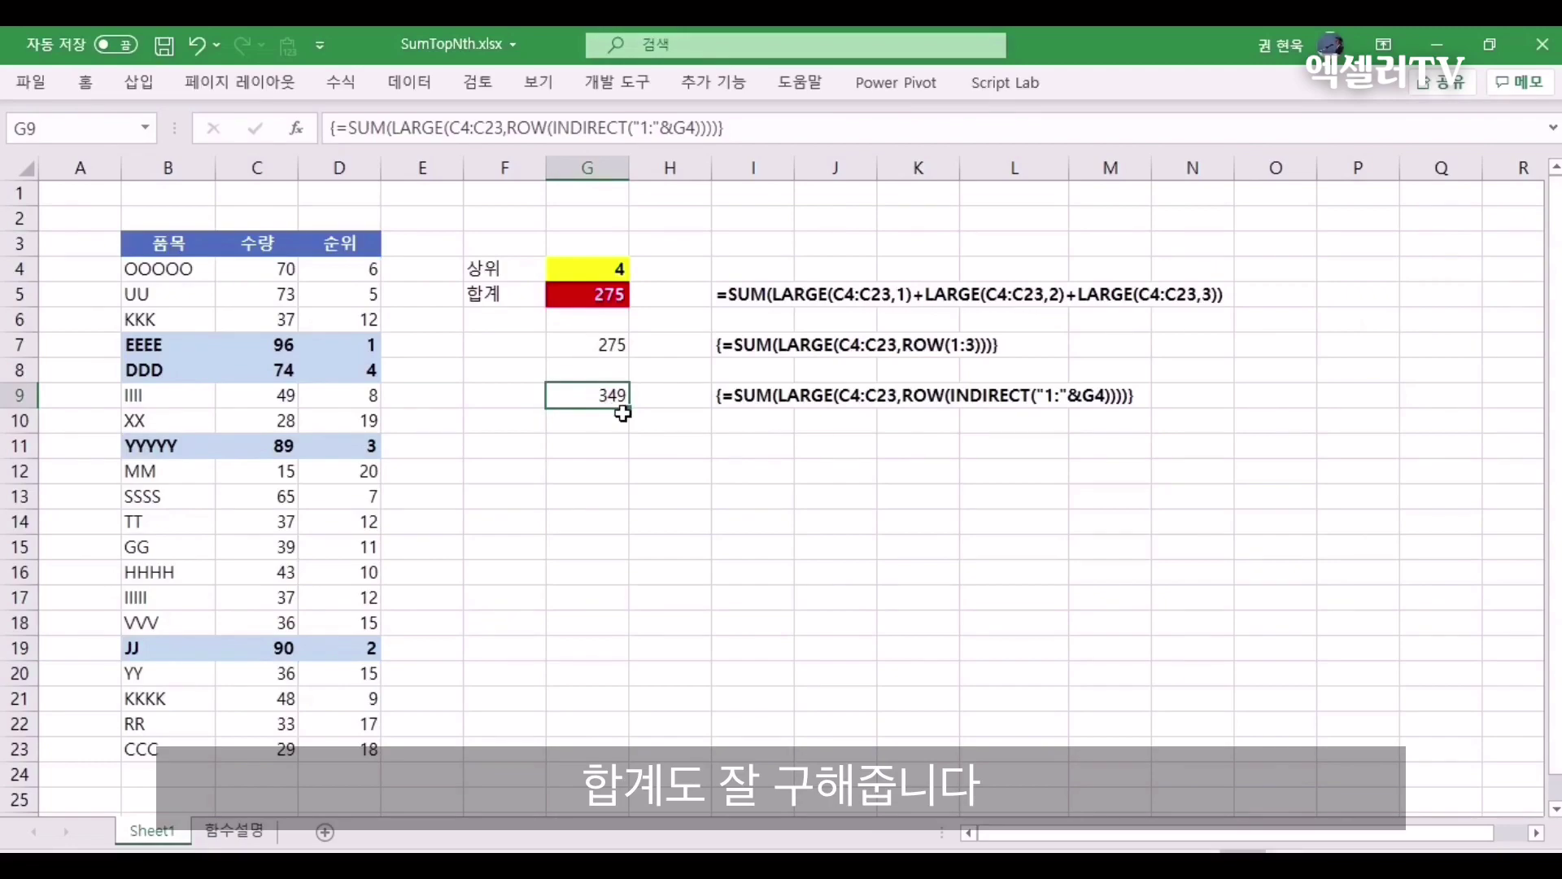